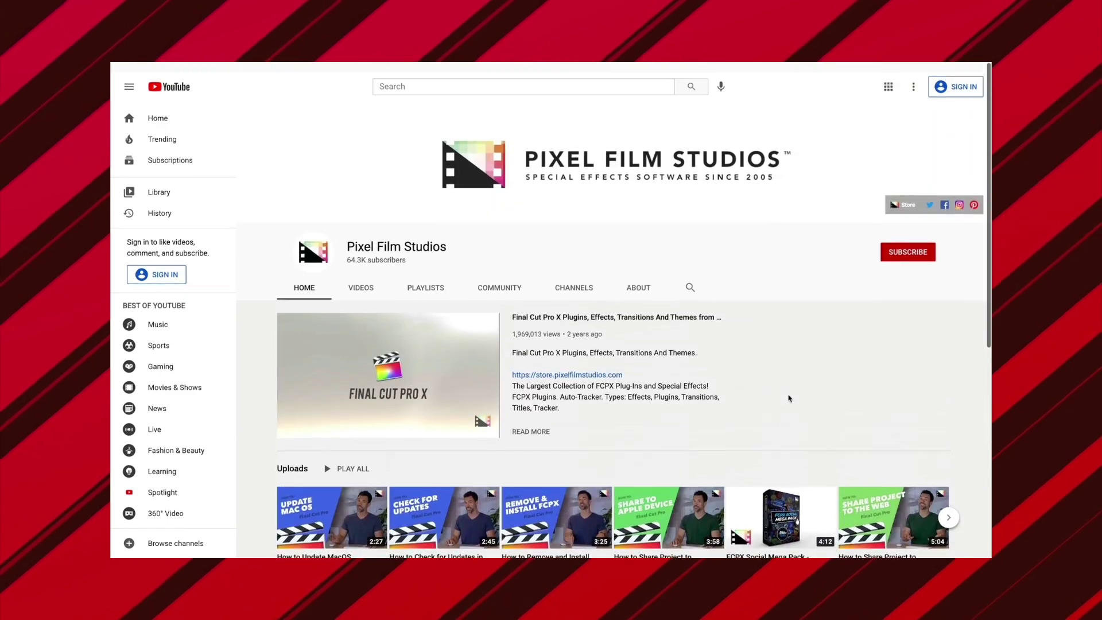
Open the channel's 208-video FCPX tutorial playlist from its playlists and browse the video list
left_click(434, 284)
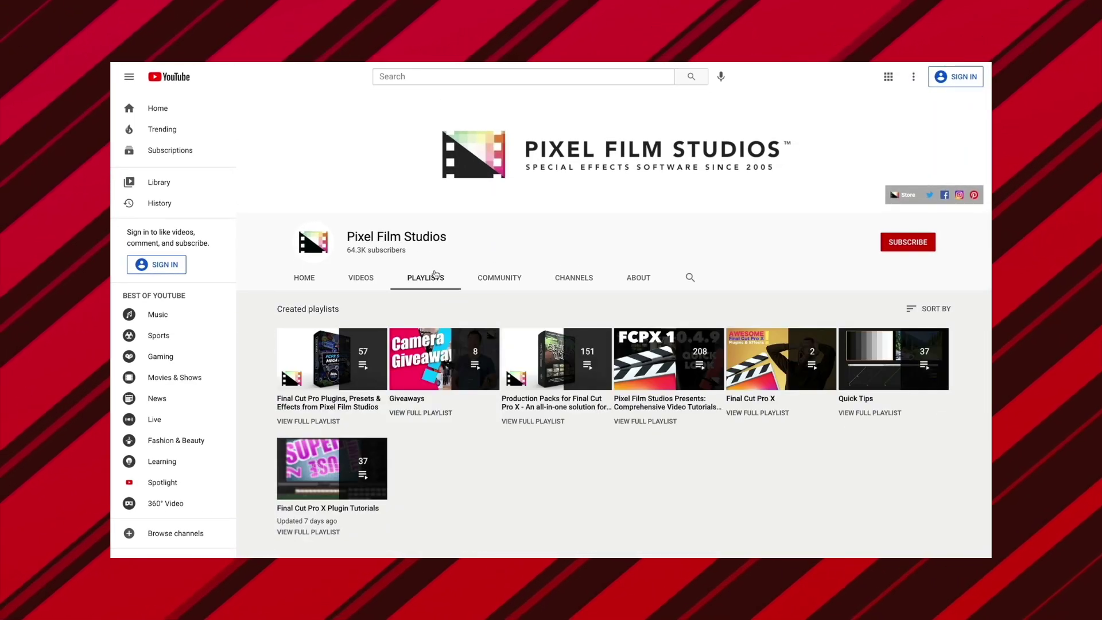
left_click(652, 402)
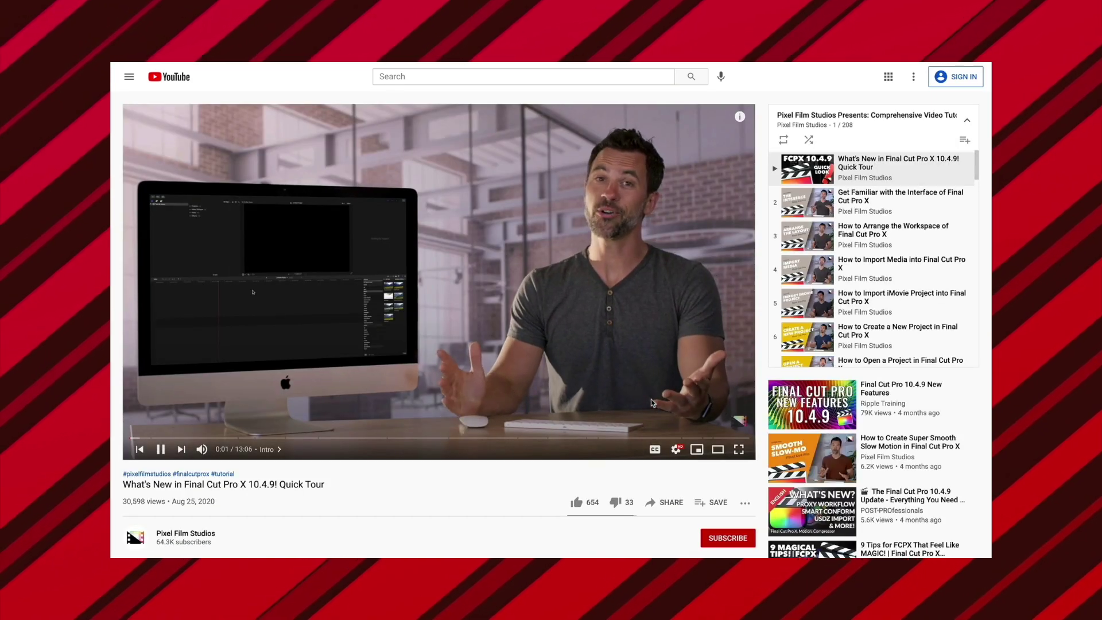
scroll(844, 275, "down", 3)
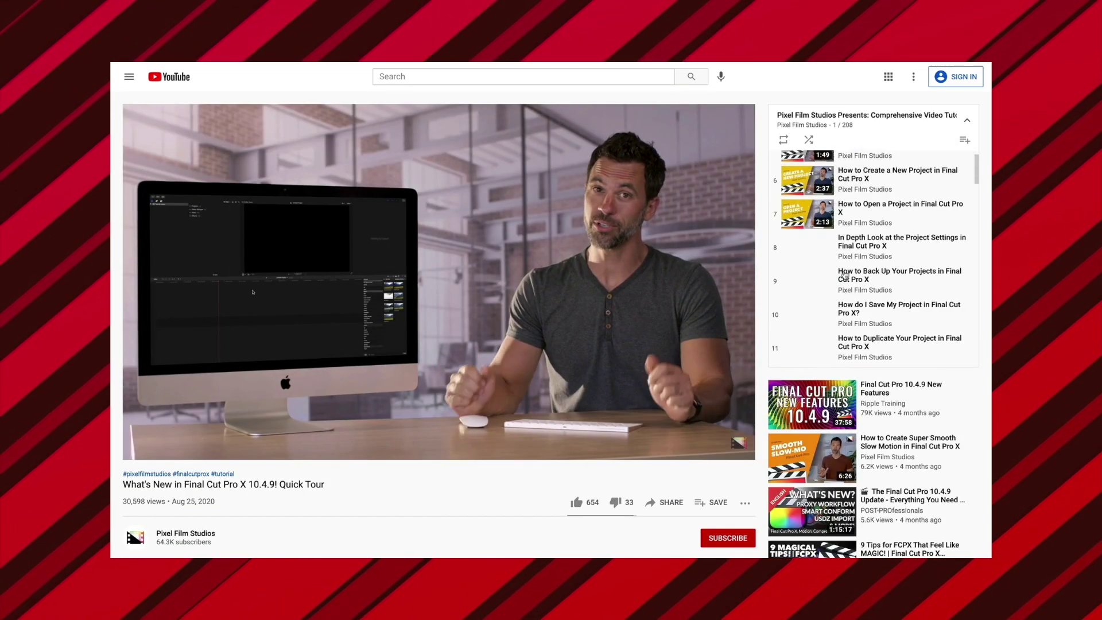
scroll(845, 275, "down", 15)
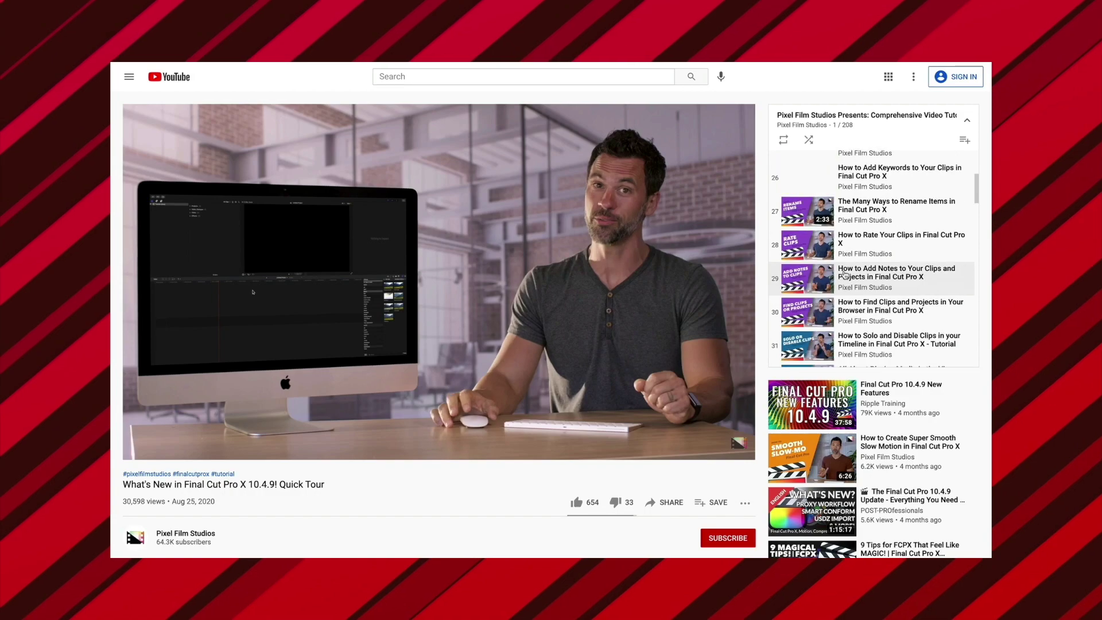
scroll(845, 276, "up", 4)
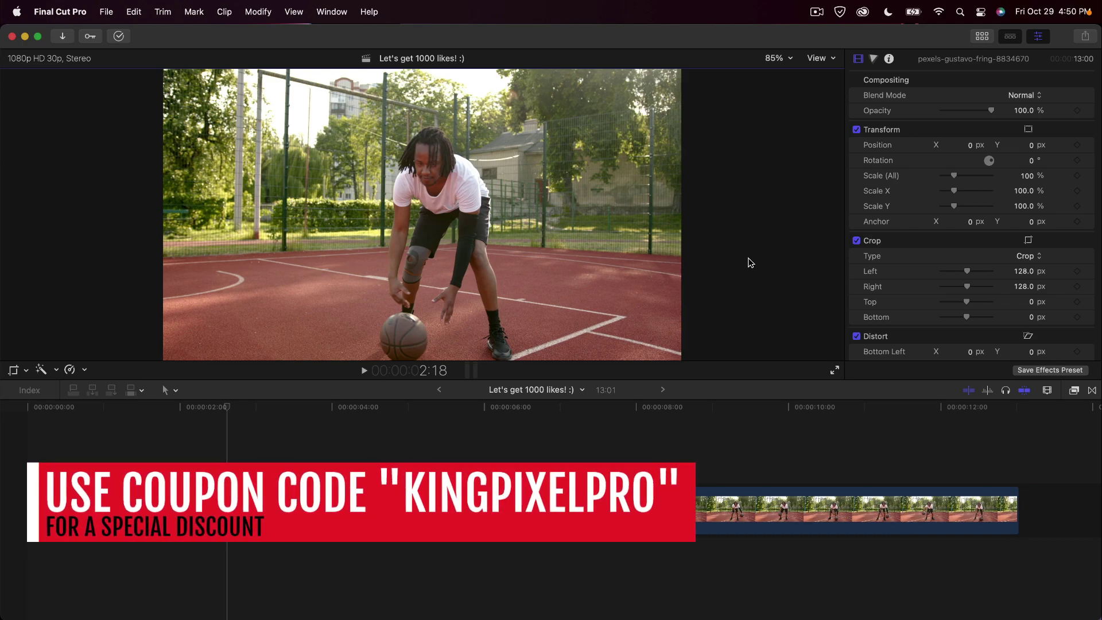
Scrub the basketball clip back toward its start, then park the playhead at 3:24
left_click_drag(248, 407, 287, 412)
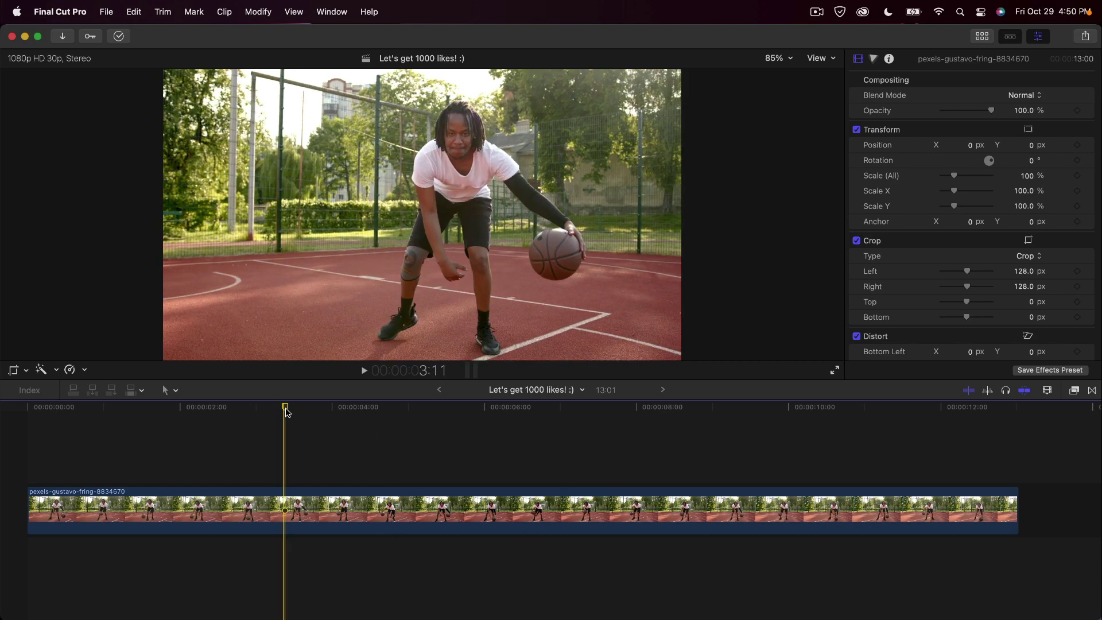
left_click_drag(287, 412, 209, 453)
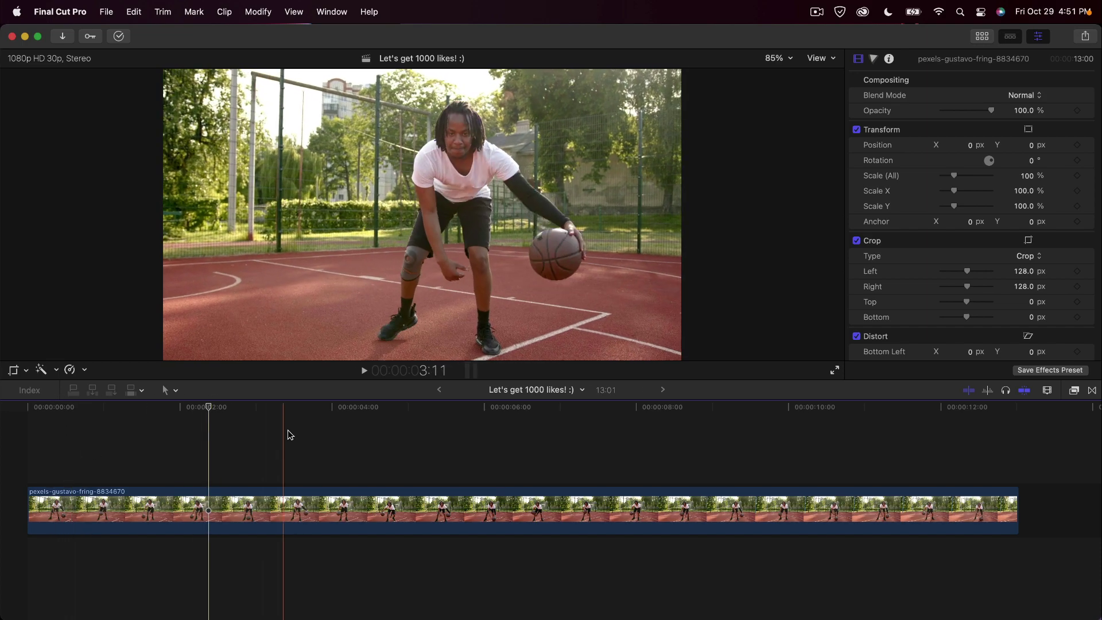
left_click(317, 406)
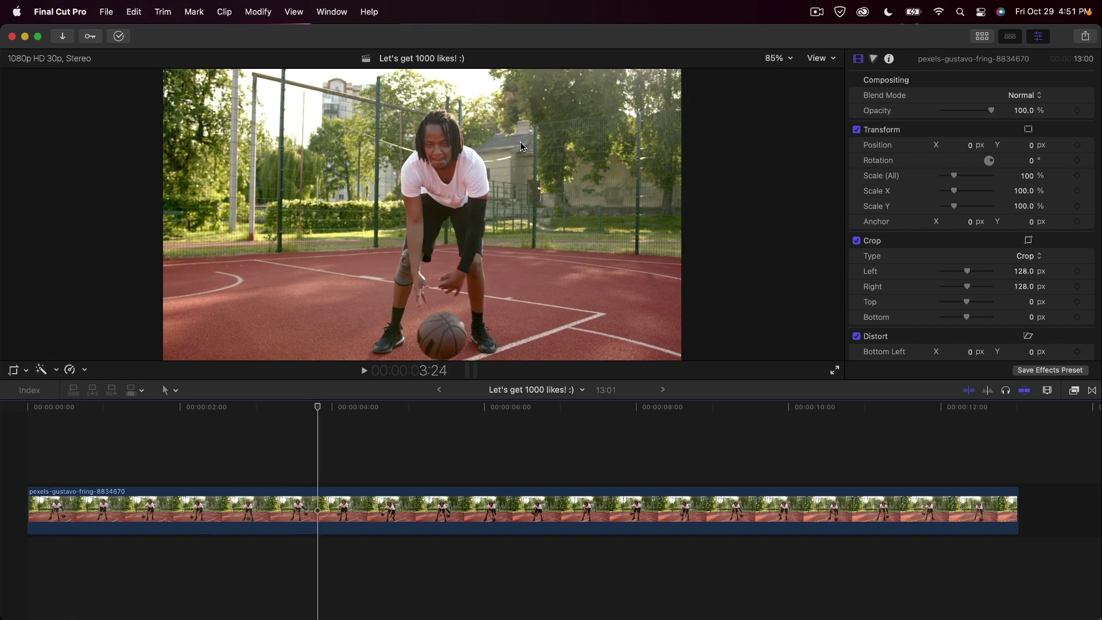
Show the Pixel Film Studios - ProAnonymous titles and preview Defocus, Directional Blur and Pixelate
left_click(988, 38)
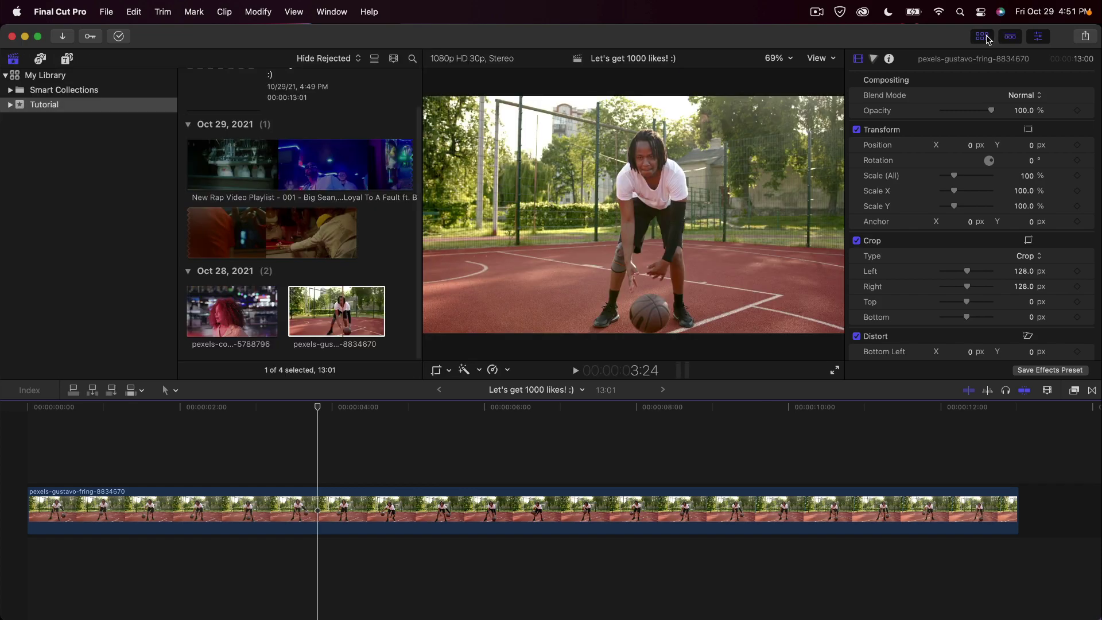
left_click(67, 59)
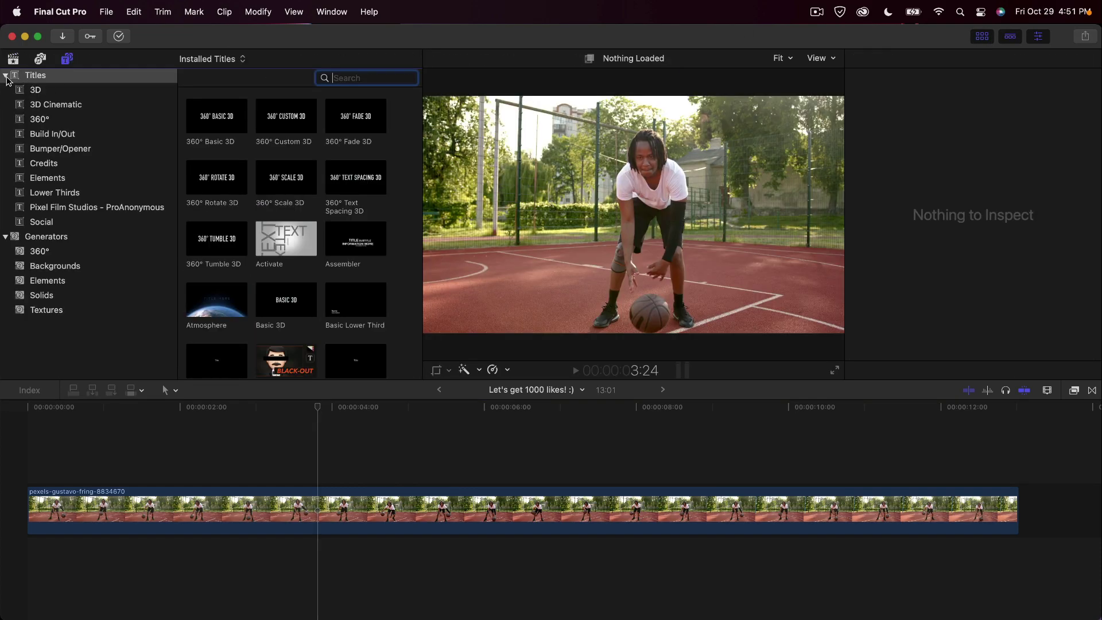
left_click(107, 212)
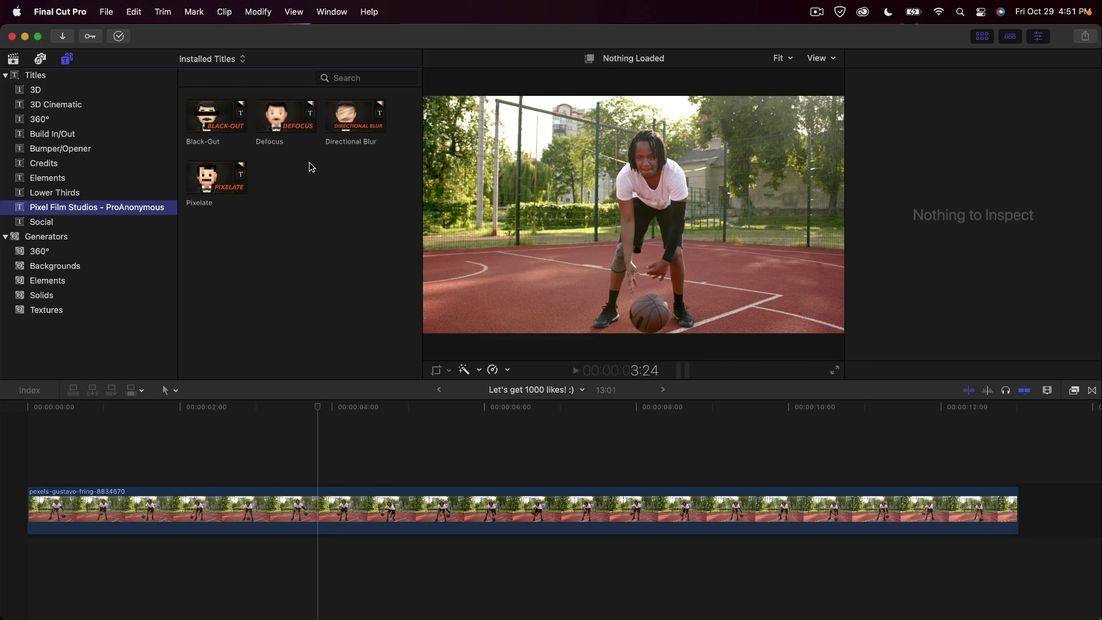
left_click(287, 122)
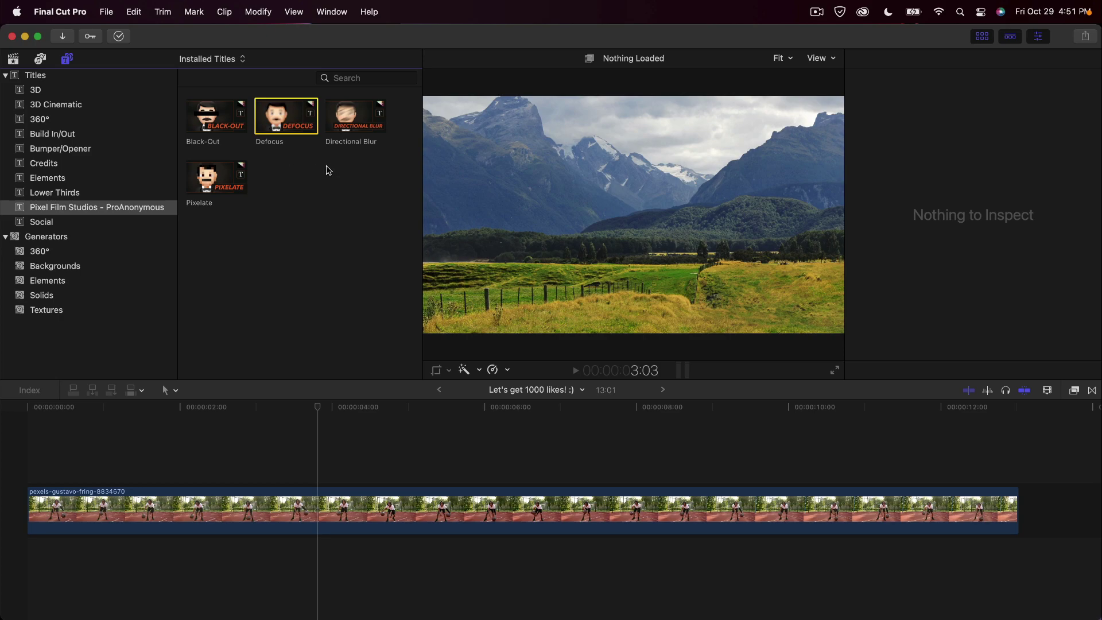
left_click(353, 127)
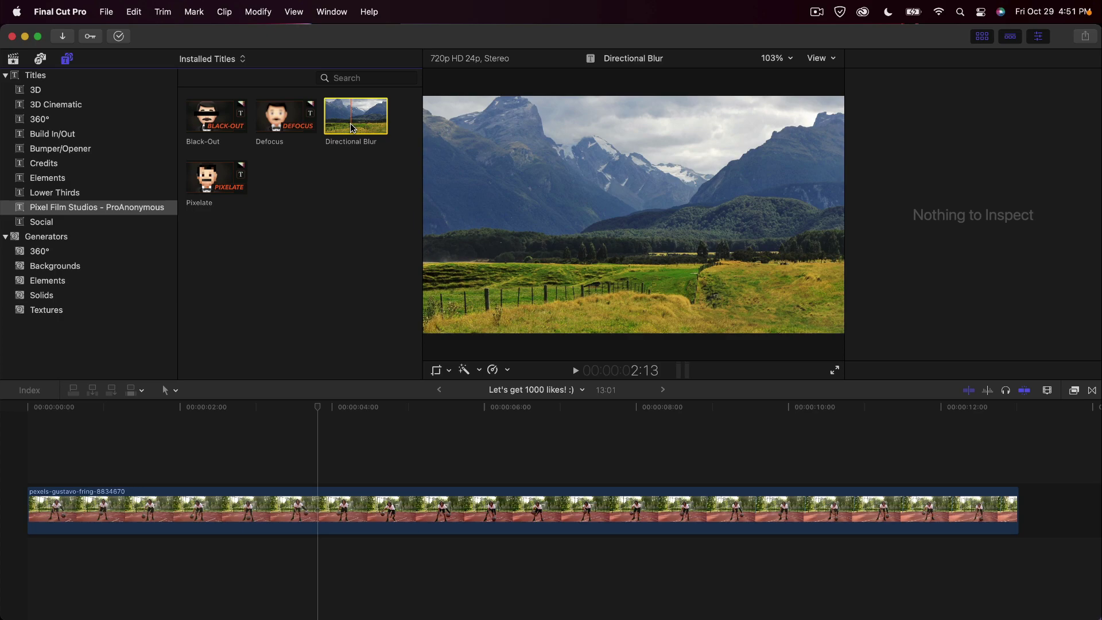
left_click(210, 179)
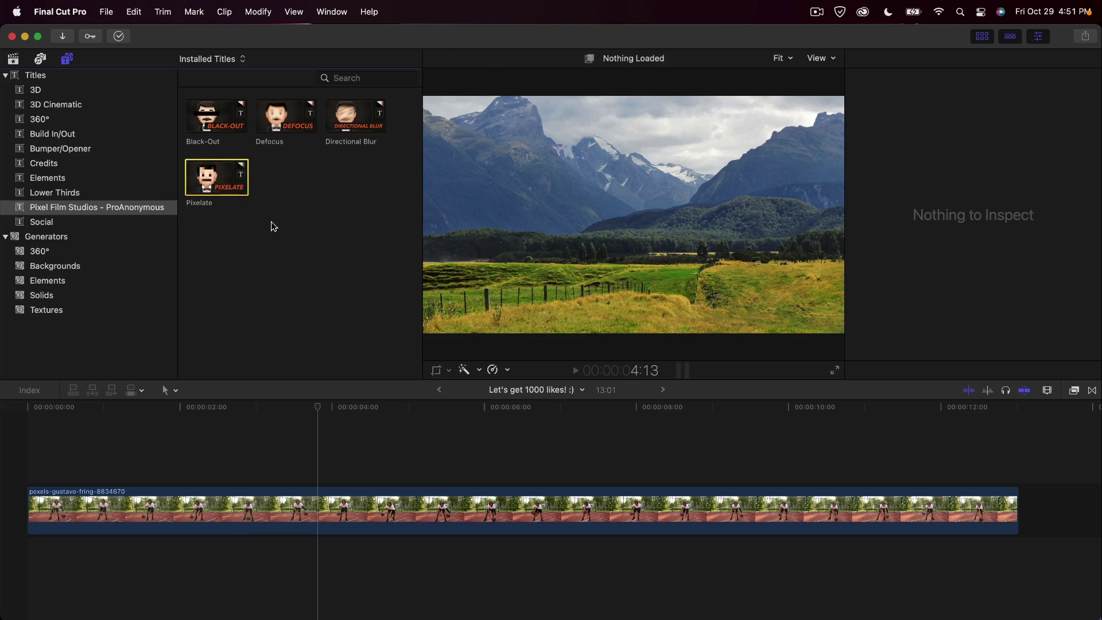
Drag the Black-Out title onto the timeline above the basketball clip
left_click(90, 211)
left_click(331, 176)
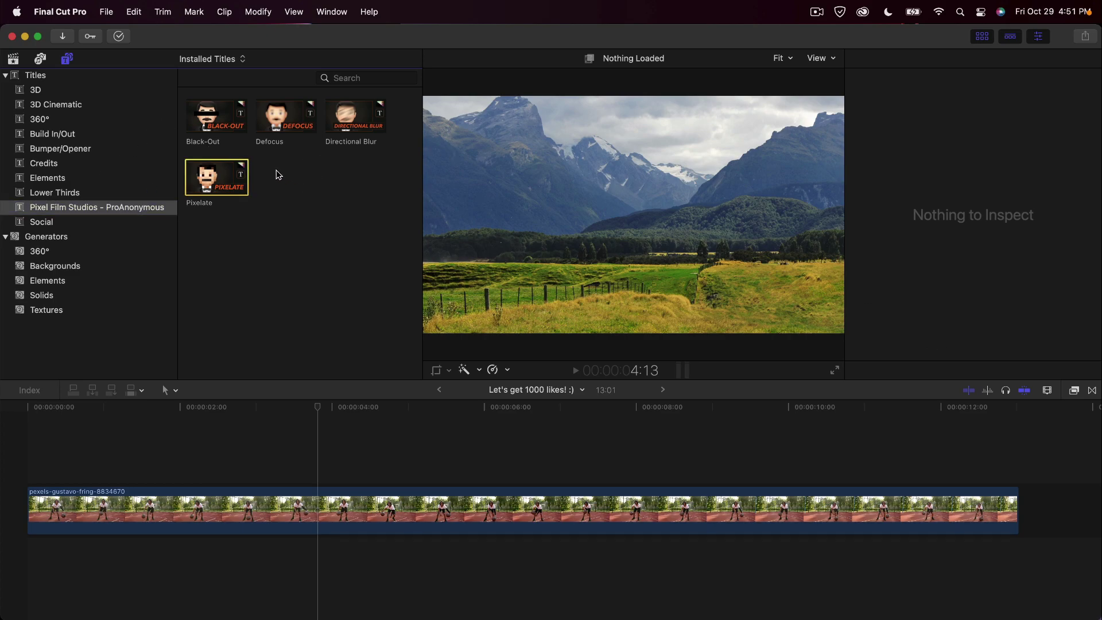
left_click(218, 127)
left_click_drag(218, 127, 253, 475)
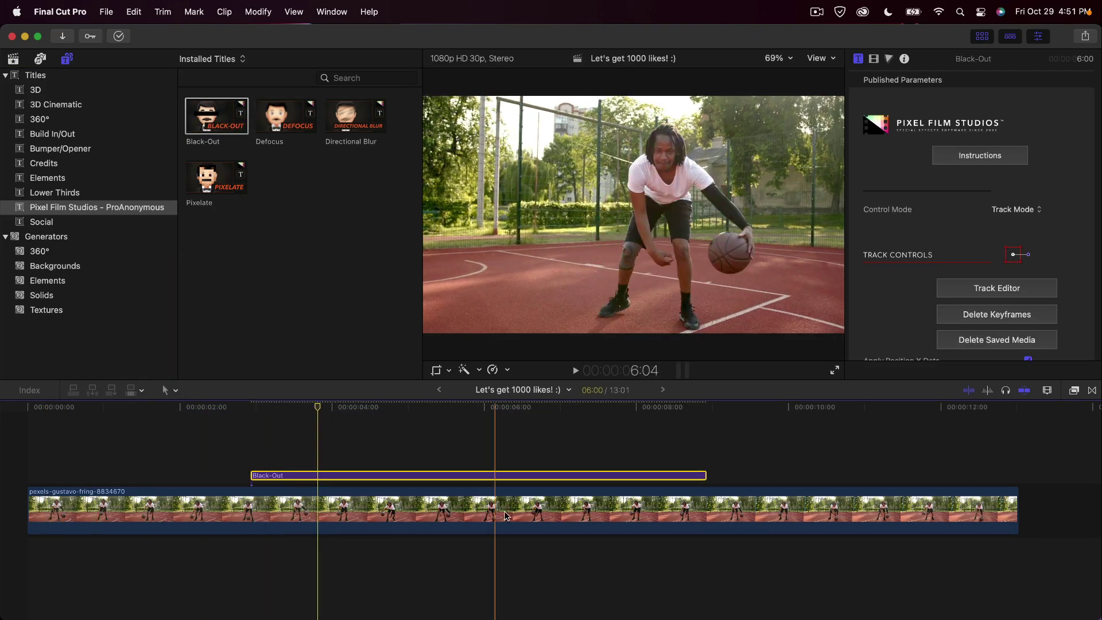
Set the playhead near 3:06, shift the Black-Out title later and shorten its end
left_click(272, 409)
left_click_drag(272, 409, 262, 409)
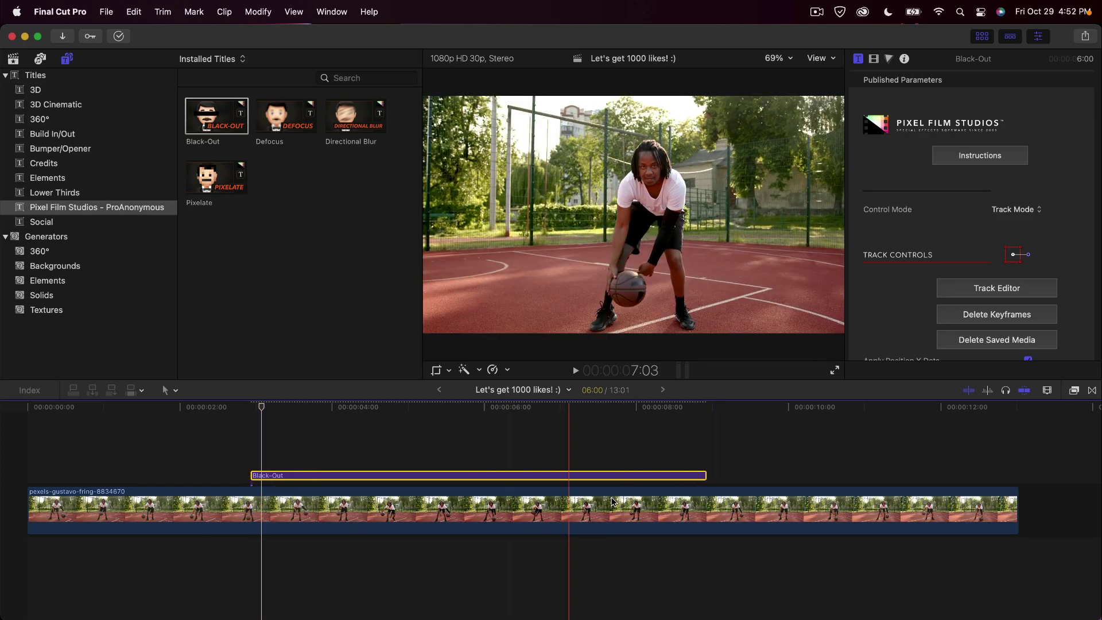
left_click_drag(286, 475, 335, 475)
left_click_drag(754, 475, 541, 475)
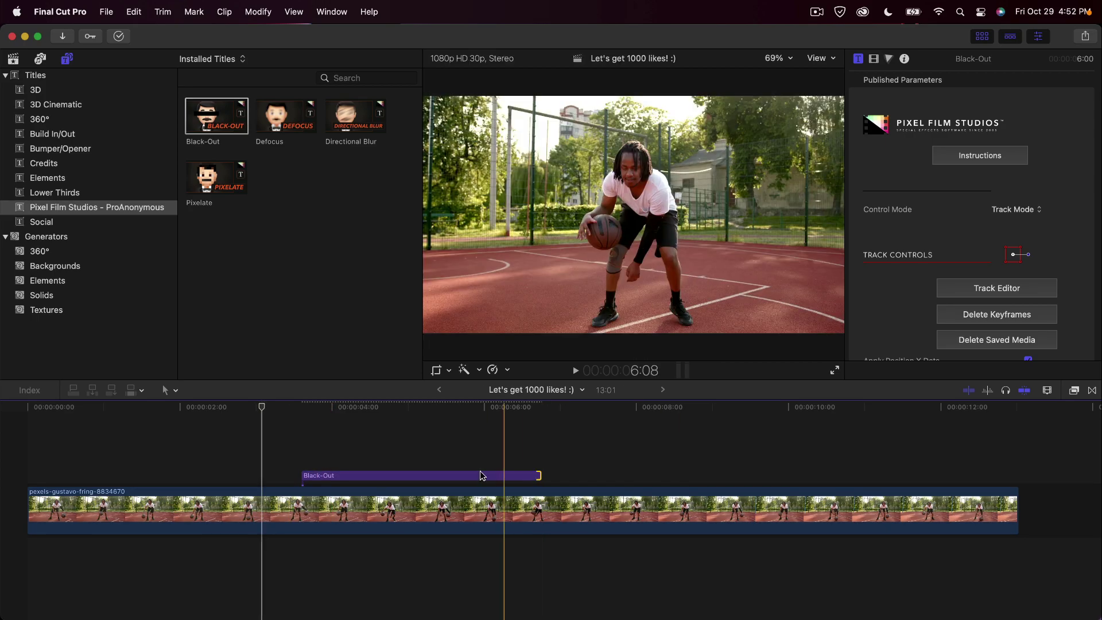
Delete the Black-Out title and select the basketball video clip
key("Delete")
left_click(416, 528)
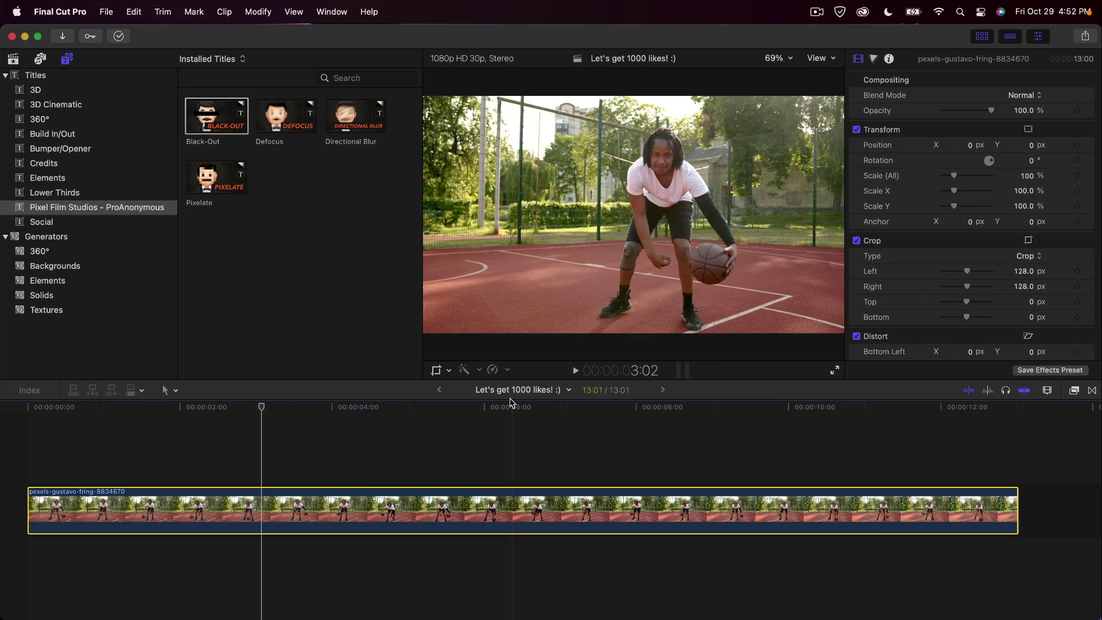
left_click(478, 508)
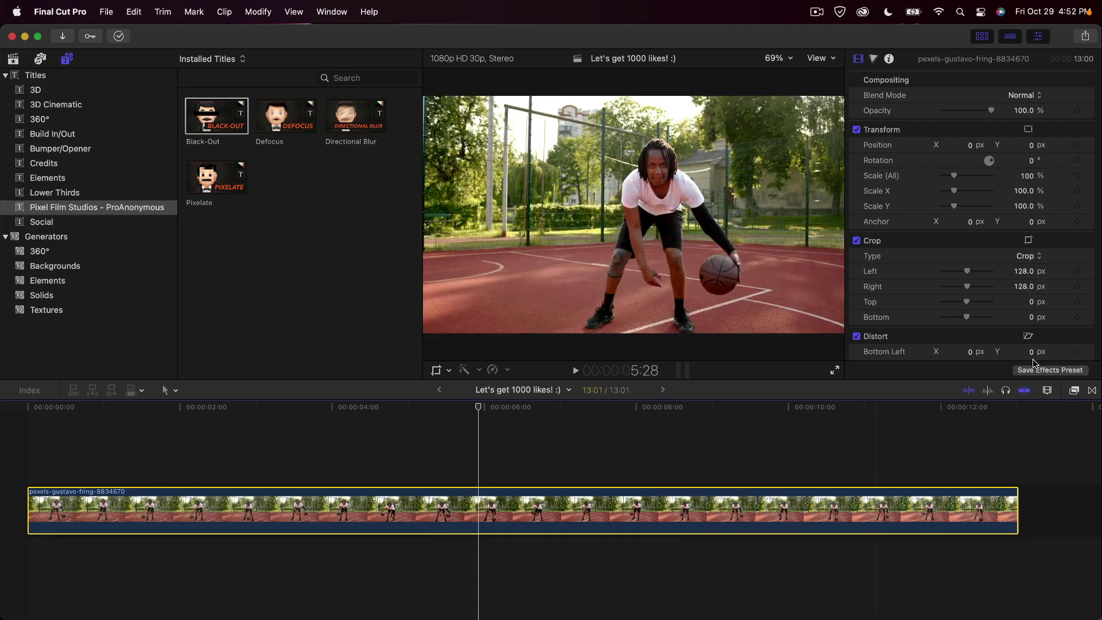
Apply the ProAnonymous Pixelate effect to the basketball clip, then close the effects library
left_click(1074, 390)
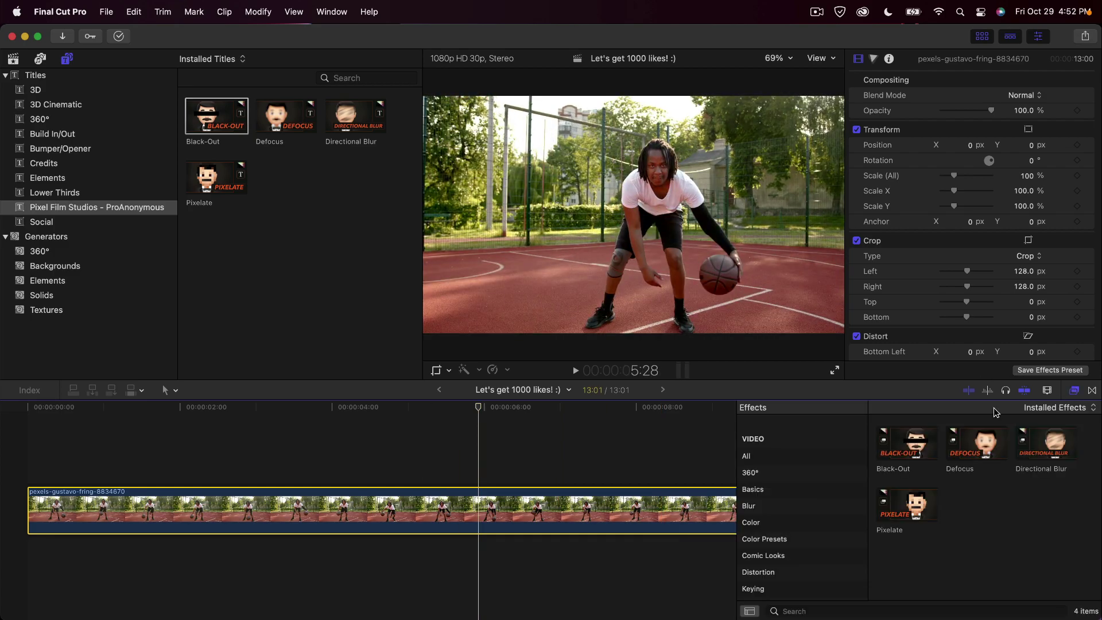
scroll(795, 510, "down", 5)
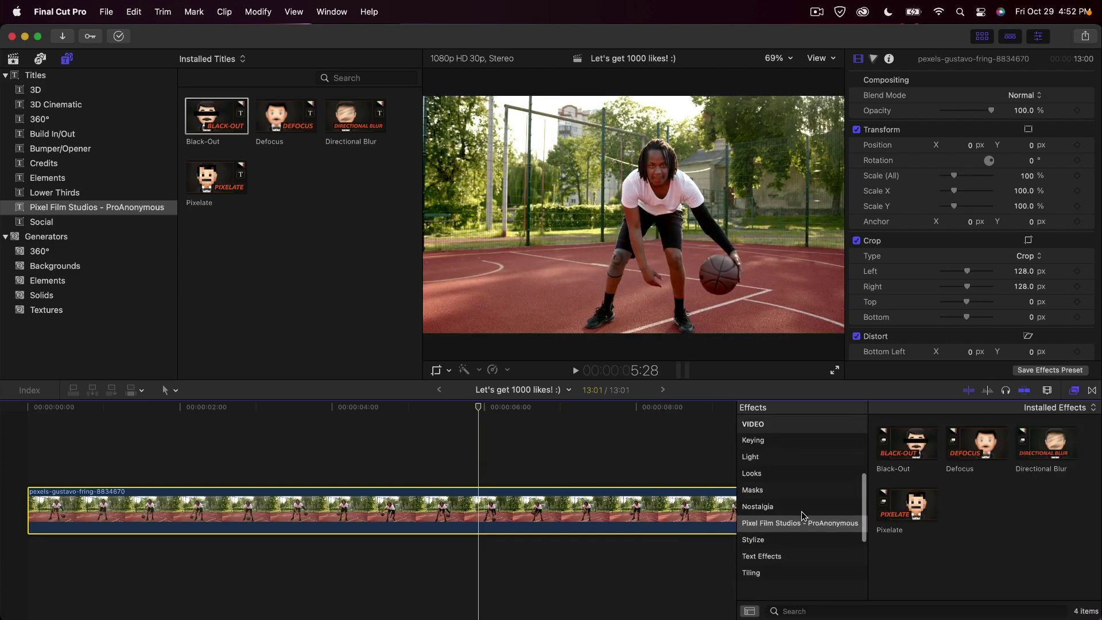
left_click(835, 525)
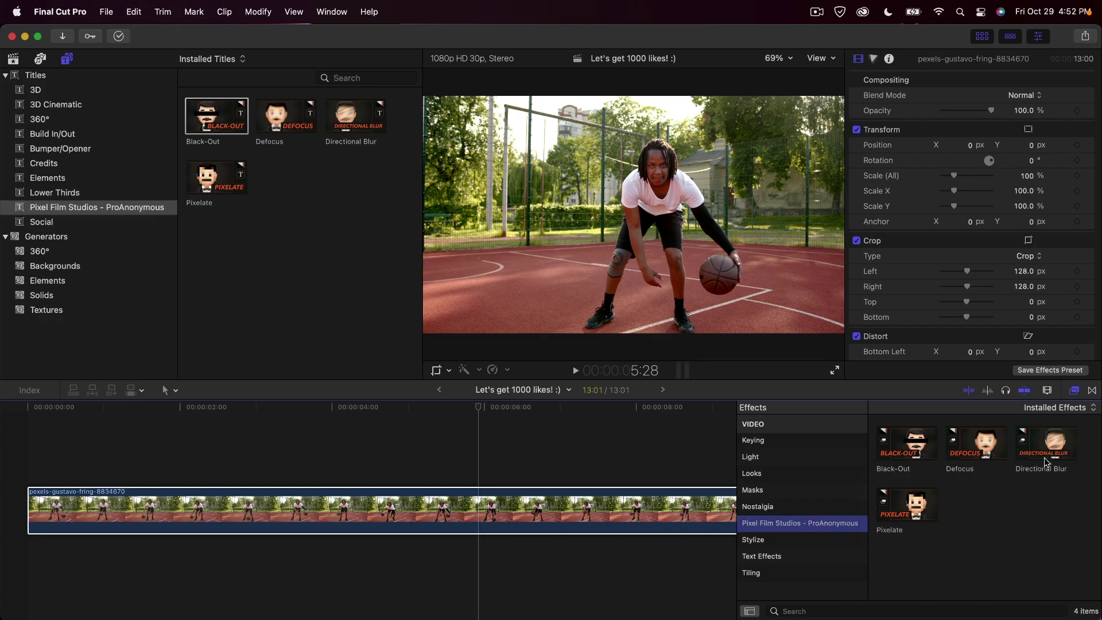
left_click_drag(981, 442, 224, 162)
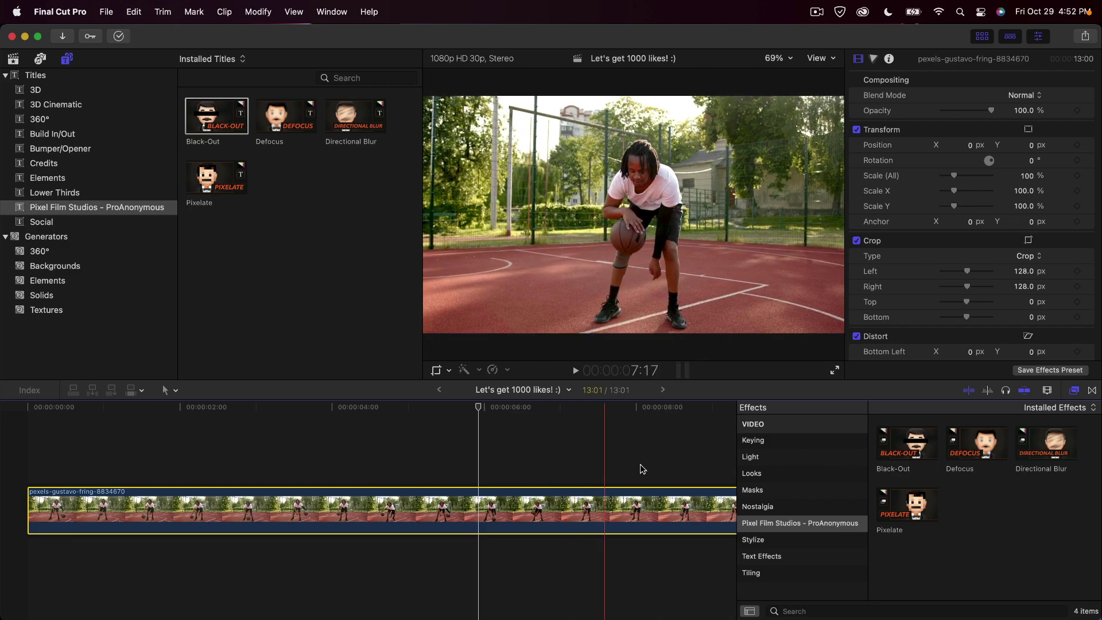
left_click(982, 37)
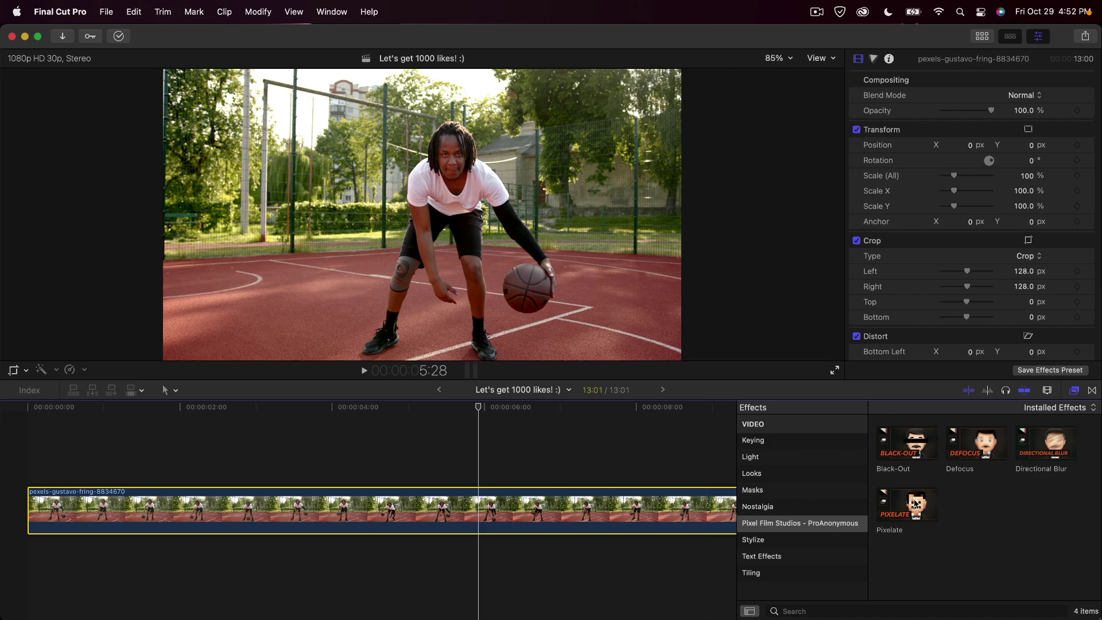
left_click_drag(915, 504, 210, 500)
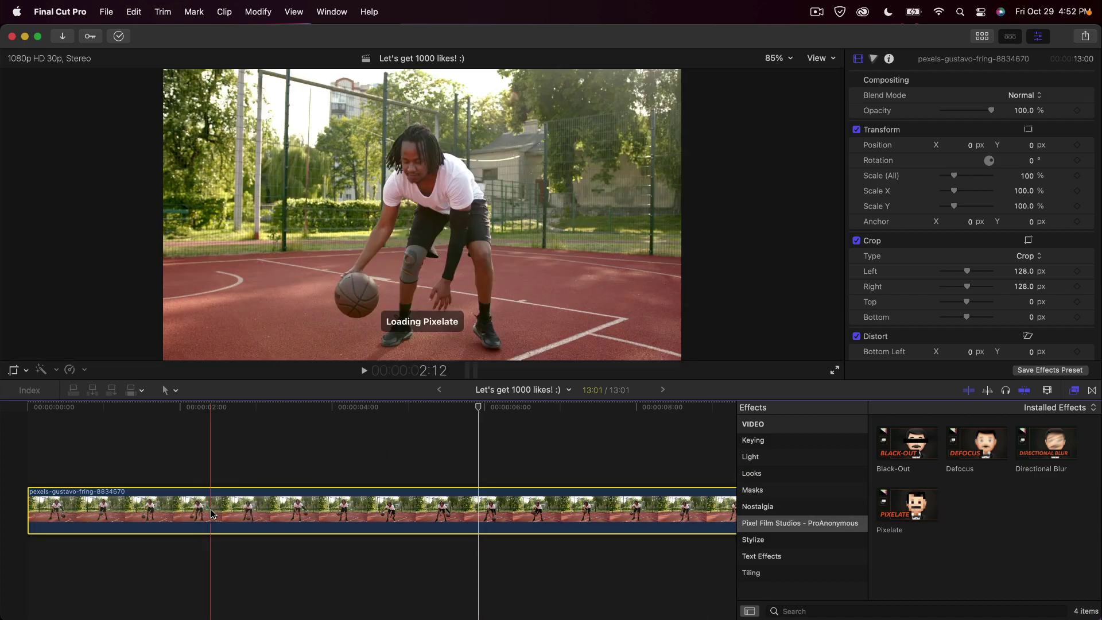
left_click(1073, 392)
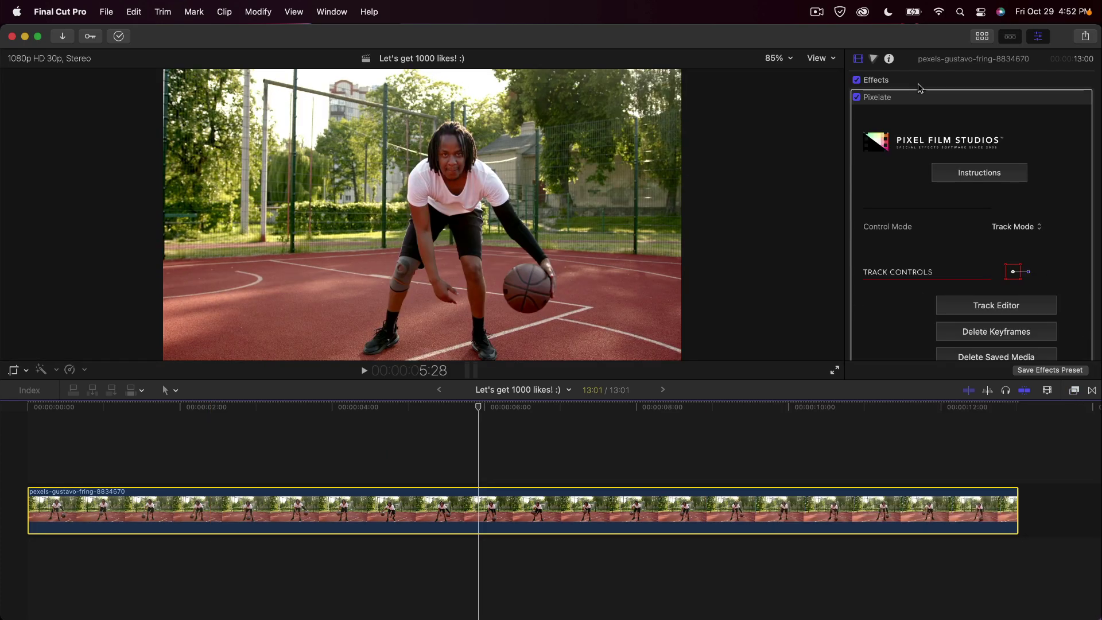
Select the Pixelate effect in the inspector and remove it from the clip
left_click(1037, 36)
left_click(1036, 36)
left_click(886, 102)
left_click(983, 37)
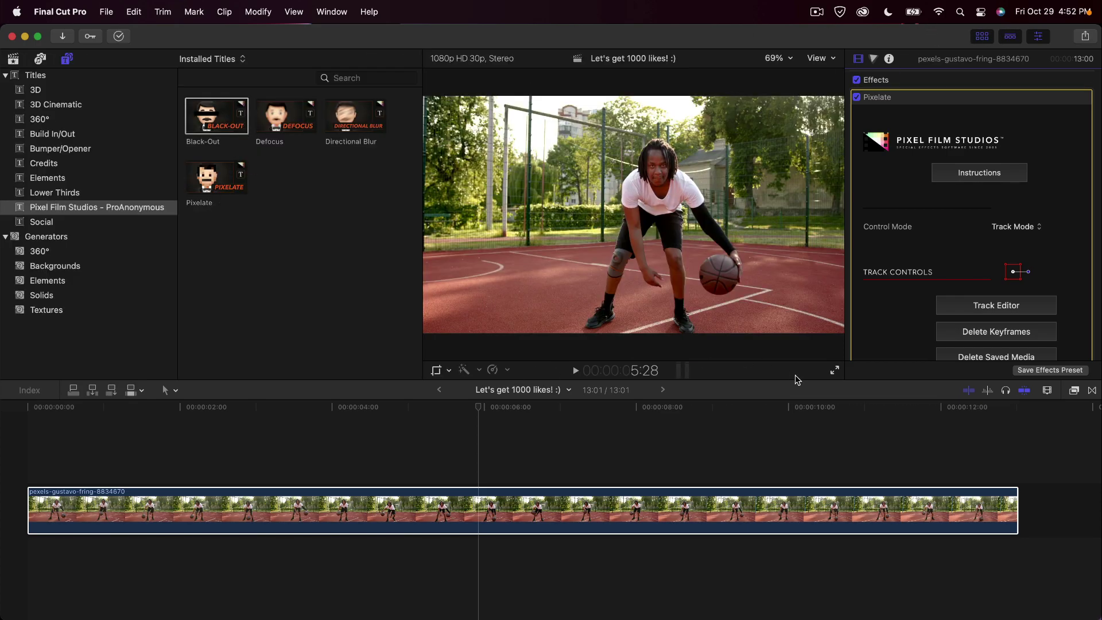
key("Delete")
Place the Black-Out title above the clip and view its parameters
left_click_drag(212, 117, 106, 474)
left_click(167, 408)
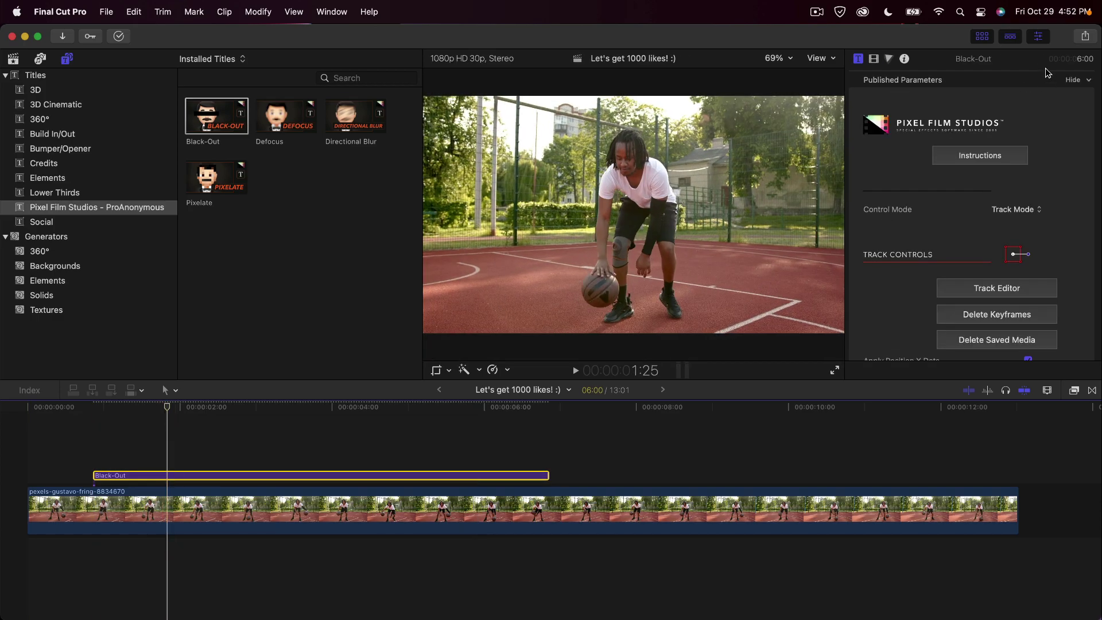
left_click(1037, 36)
left_click(1037, 36)
left_click(859, 59)
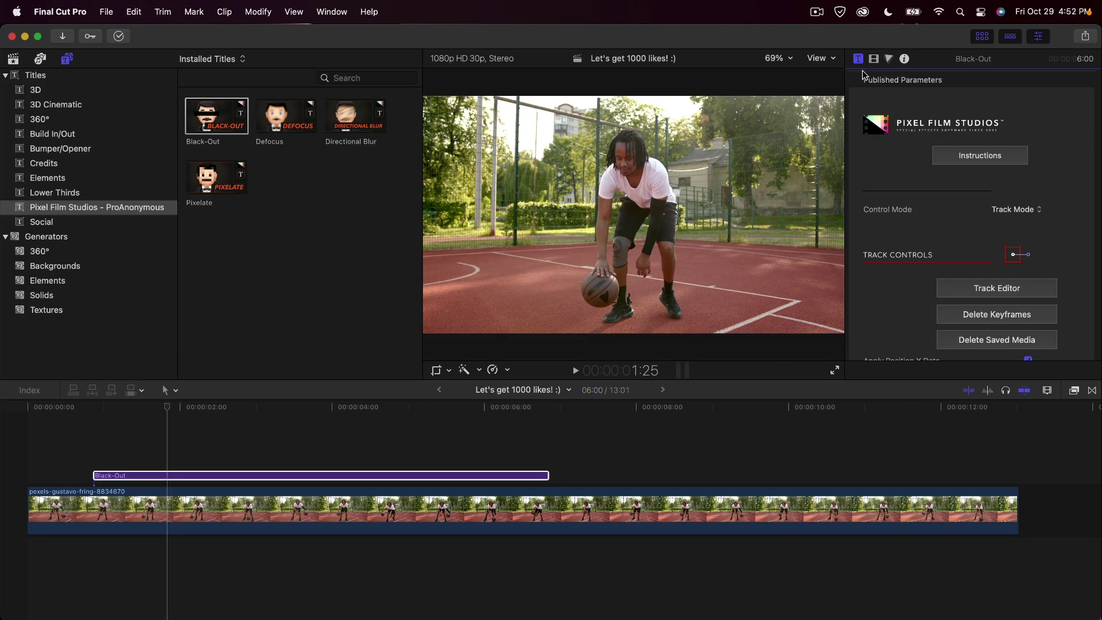
Delete the Black-Out title and reapply Pixelate to the basketball clip with the browser hidden
left_click(289, 475)
key("Delete")
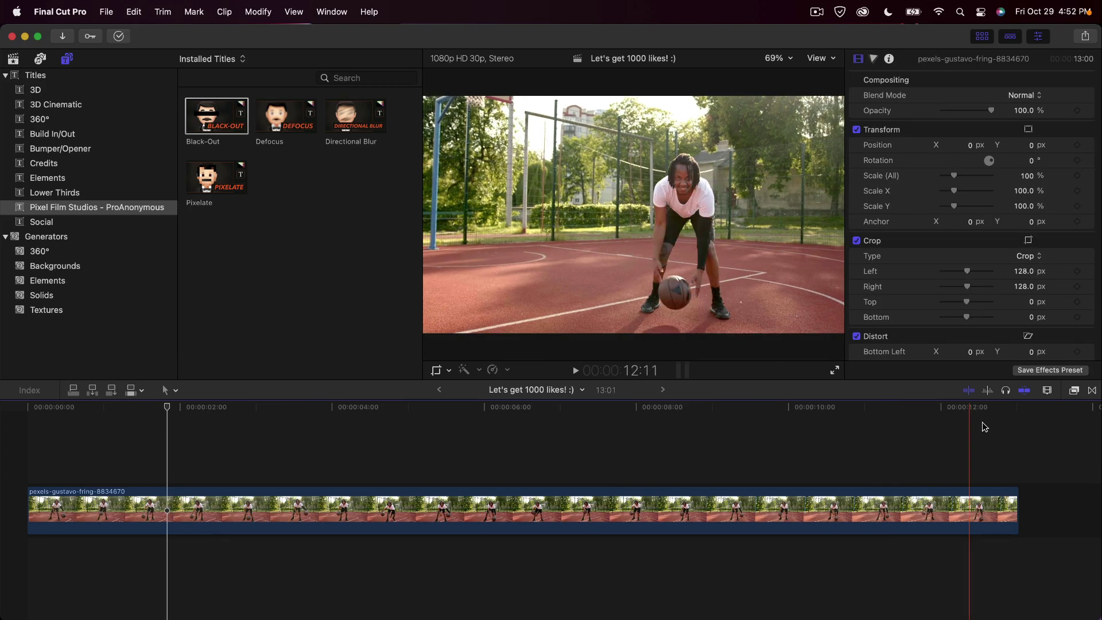
left_click(1073, 390)
left_click_drag(912, 504, 504, 509)
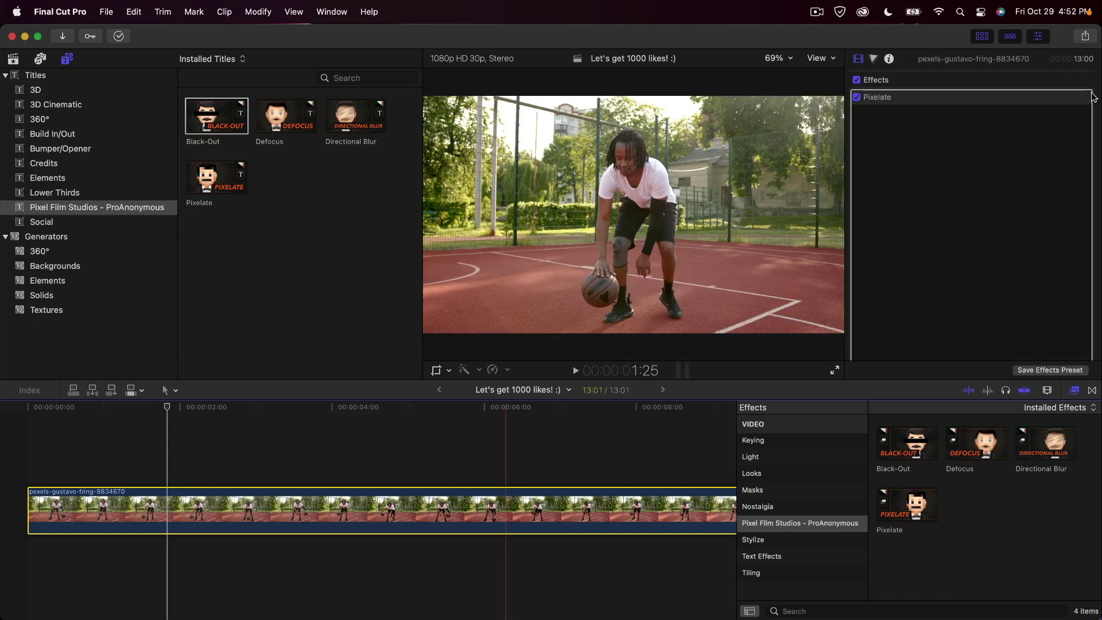
key("ctrl+super+1")
key("super+5")
Park the playhead at 3:08 and open the Pixelate effect's Control Mode choices
left_click(462, 408)
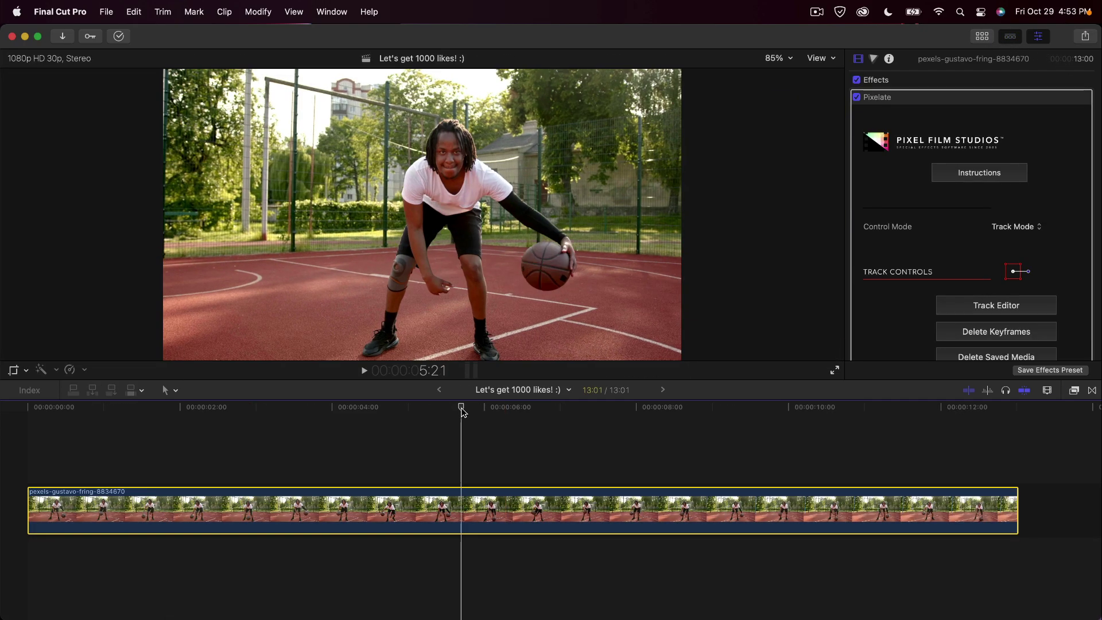
left_click_drag(462, 408, 276, 408)
scroll(929, 132, "down", 3)
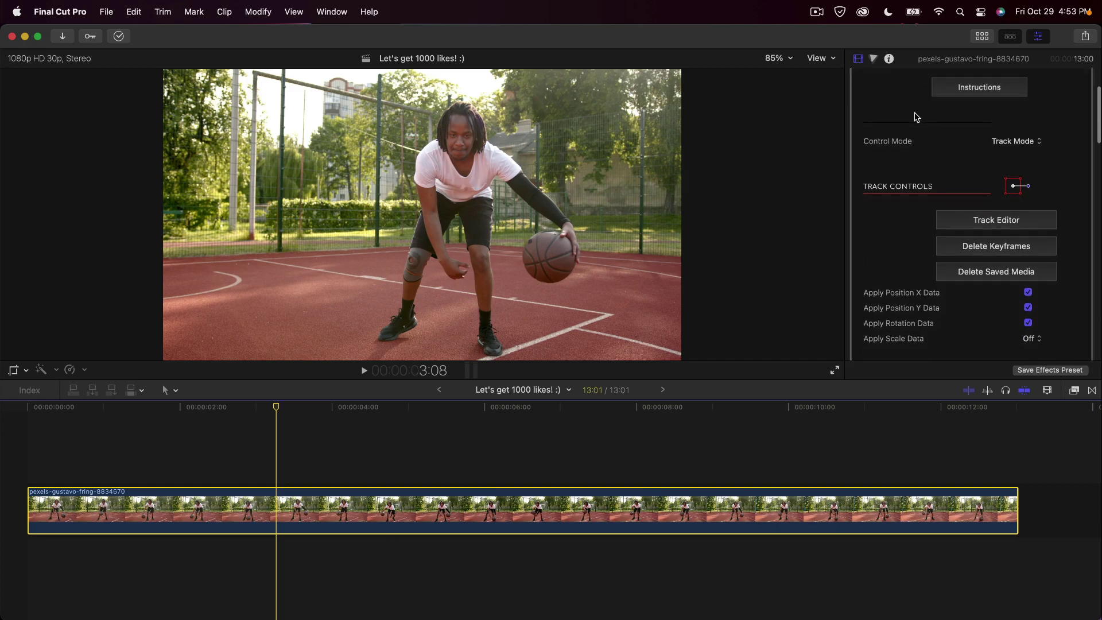
scroll(915, 115, "up", 2)
scroll(877, 212, "down", 2)
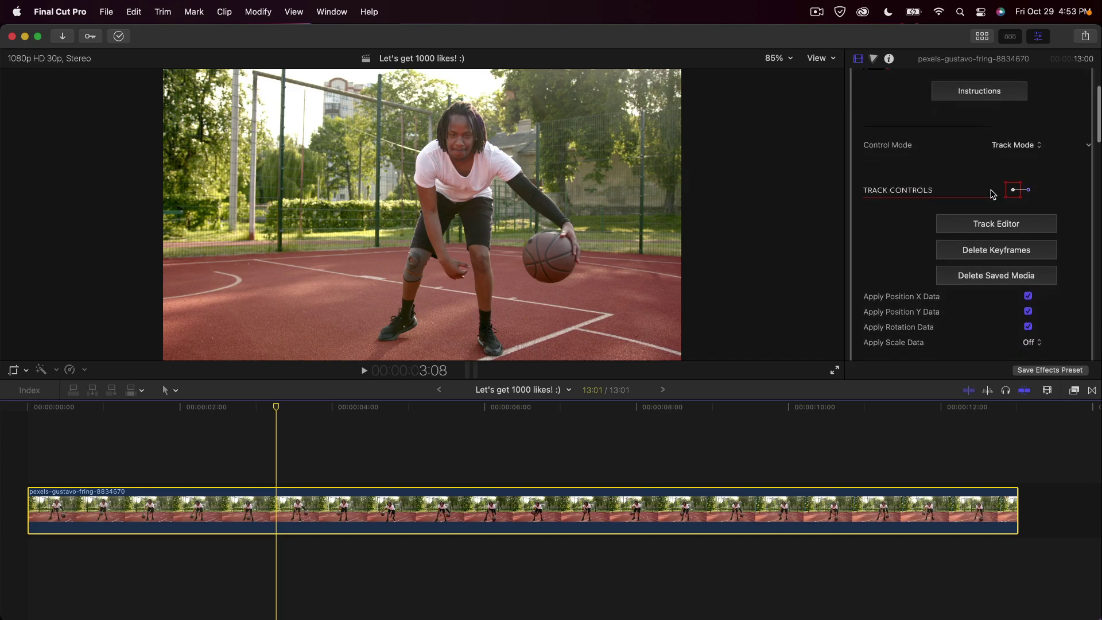
scroll(889, 201, "down", 10)
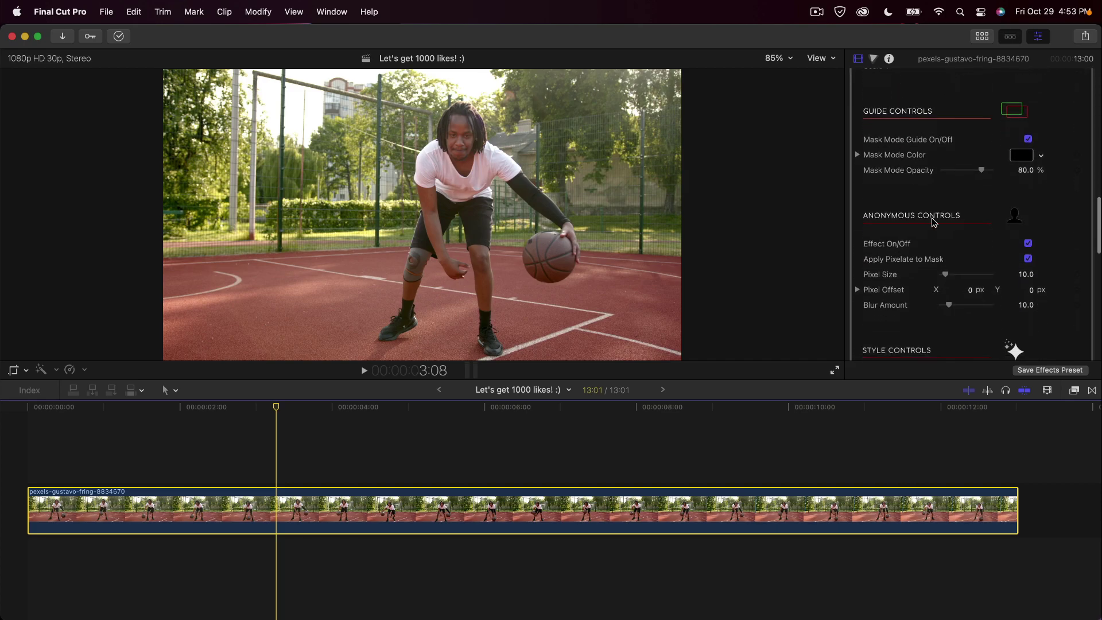
scroll(947, 171, "down", 3)
scroll(1011, 179, "up", 15)
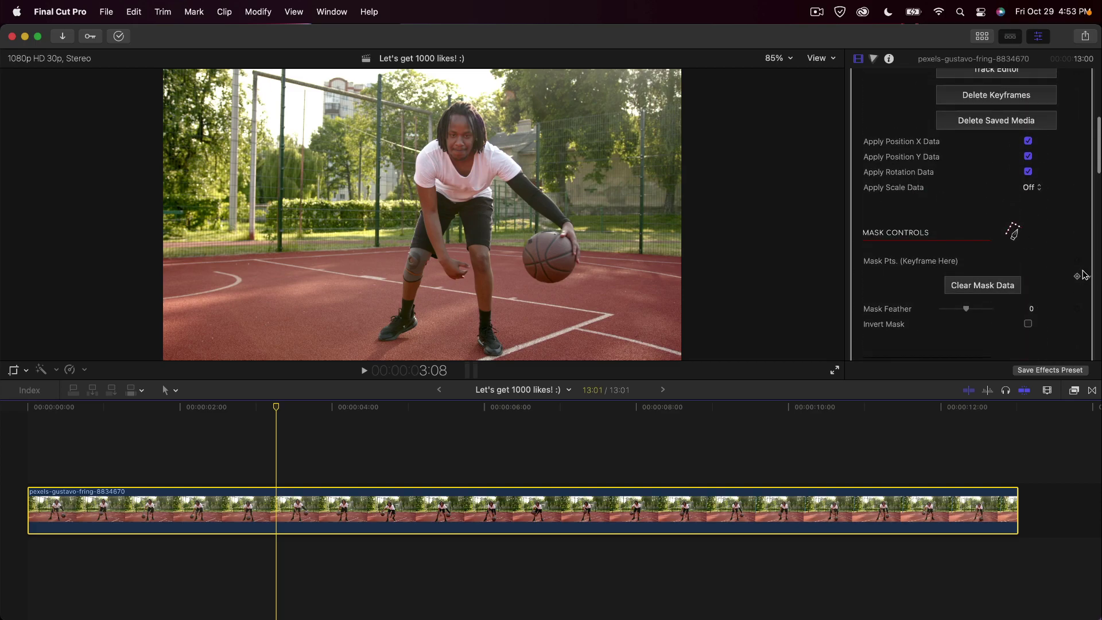
scroll(1017, 210, "up", 3)
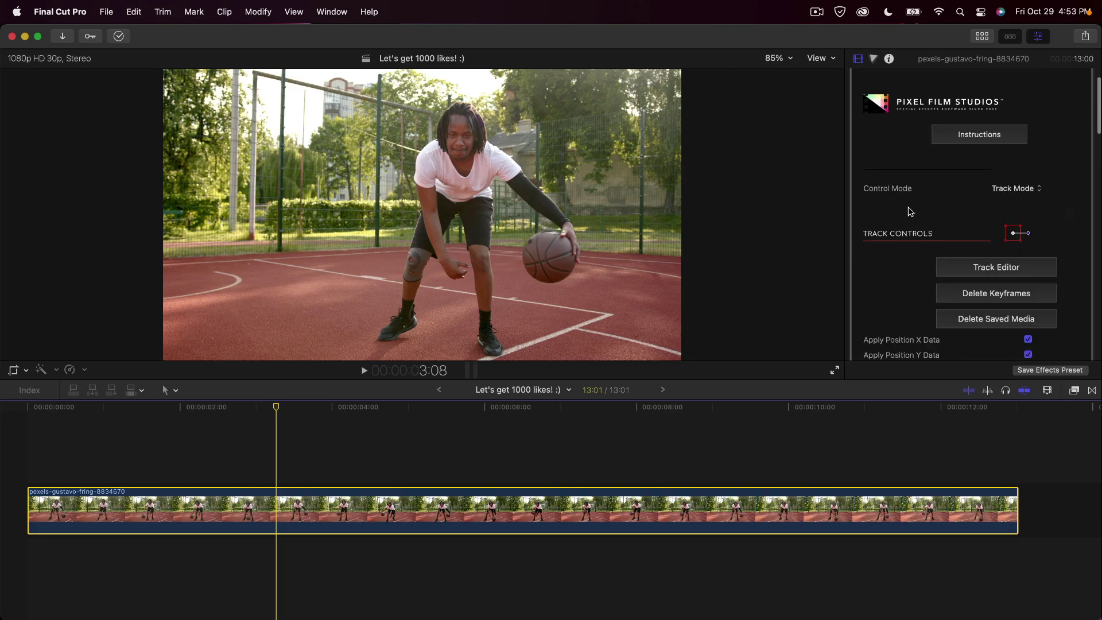
left_click(1010, 189)
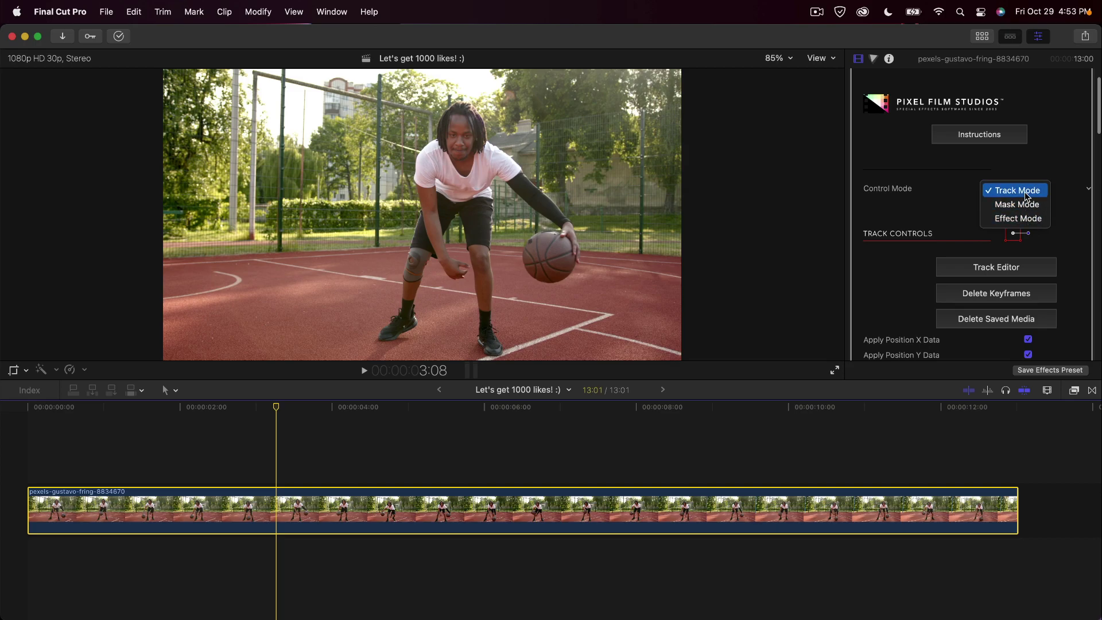
Keep Track Mode, scrub the timeline, then switch the Pixelate effect to Mask Mode
left_click(1026, 194)
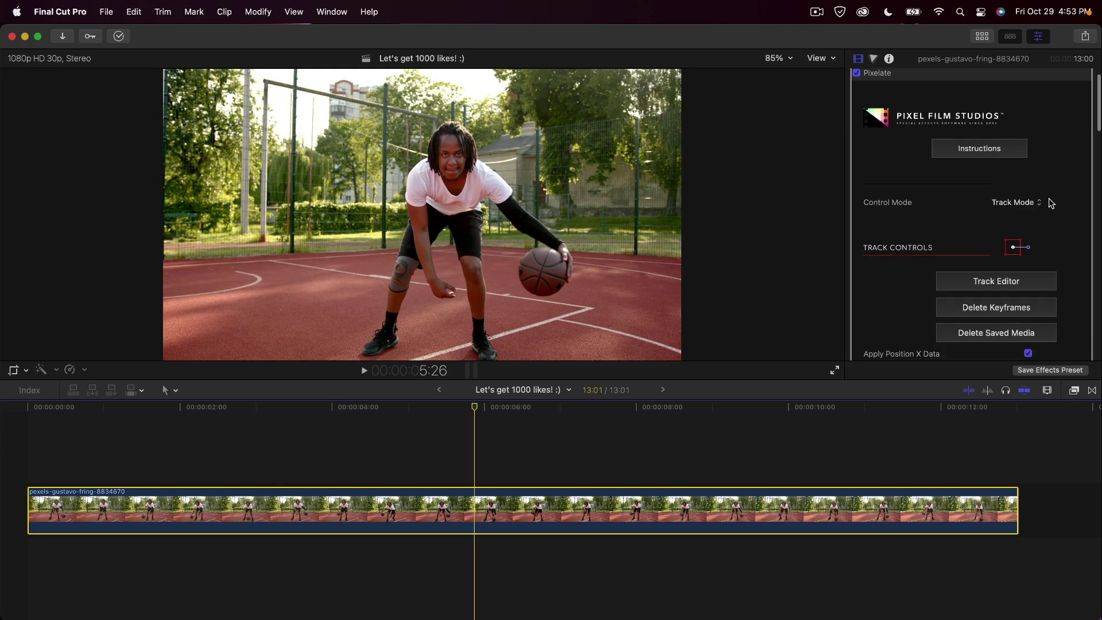
scroll(1048, 198, "down", 5)
left_click_drag(487, 407, 227, 407)
scroll(1001, 150, "up", 1)
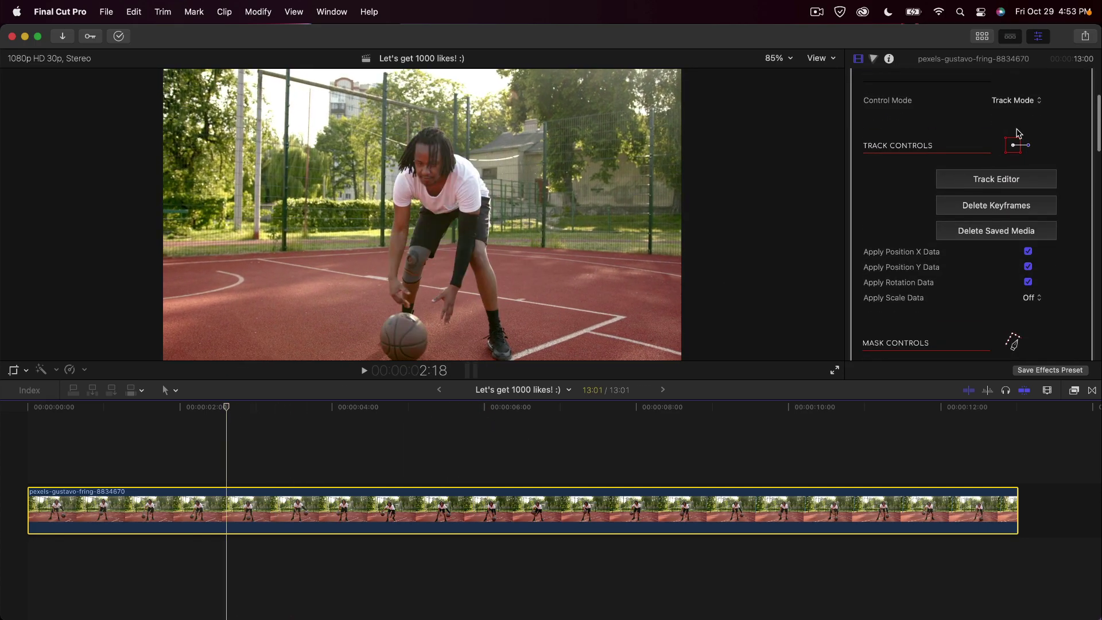
left_click(1015, 104)
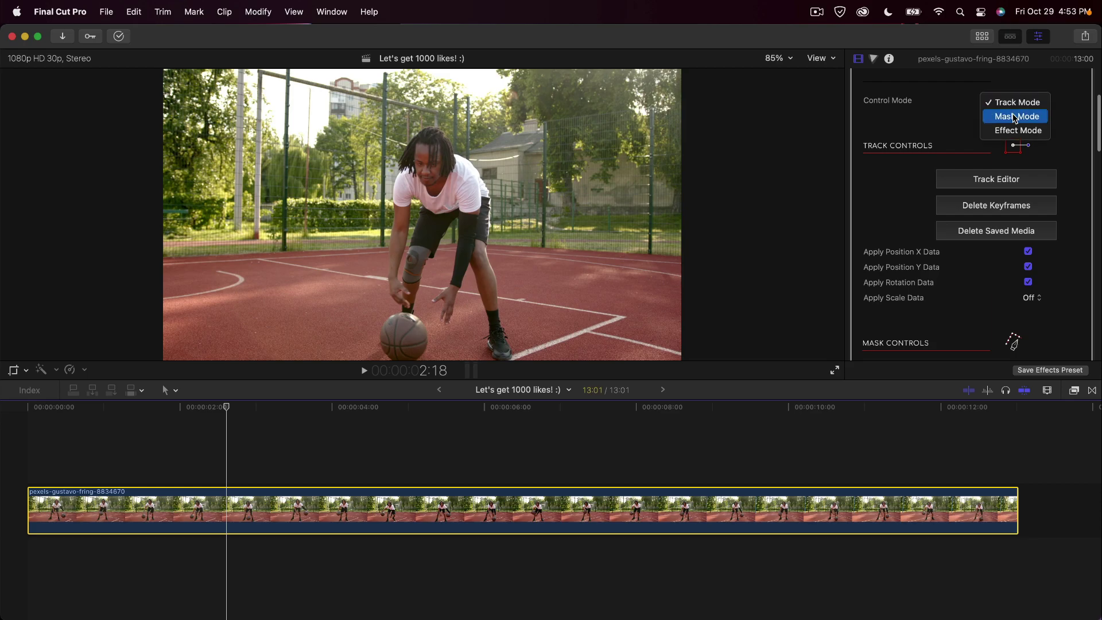
left_click(1014, 116)
scroll(978, 123, "up", 2)
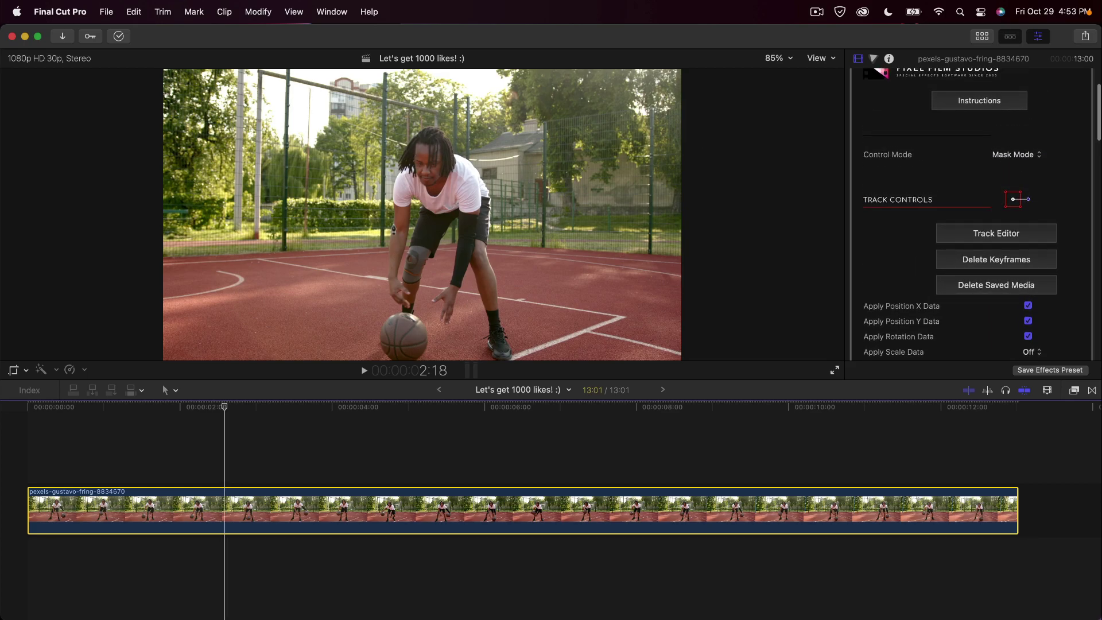
Preview Effect Mode, return Pixelate to Track Mode, and open its tracker window moved top-right
left_click(1015, 153)
left_click(1007, 158)
left_click(1014, 156)
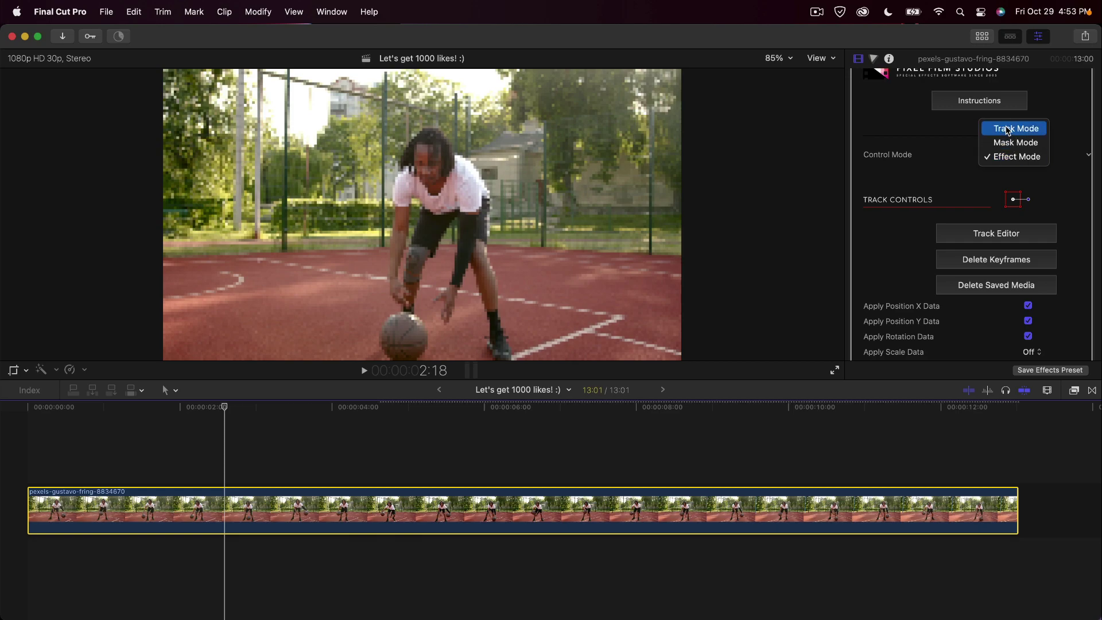
left_click(1012, 128)
left_click(968, 233)
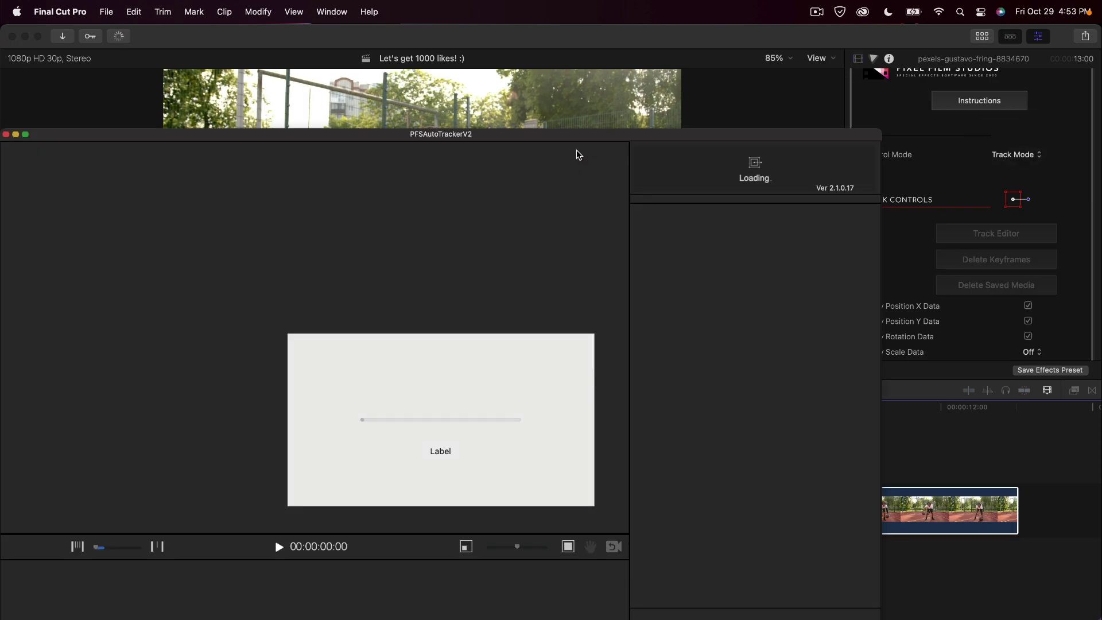
left_click_drag(560, 137, 646, 50)
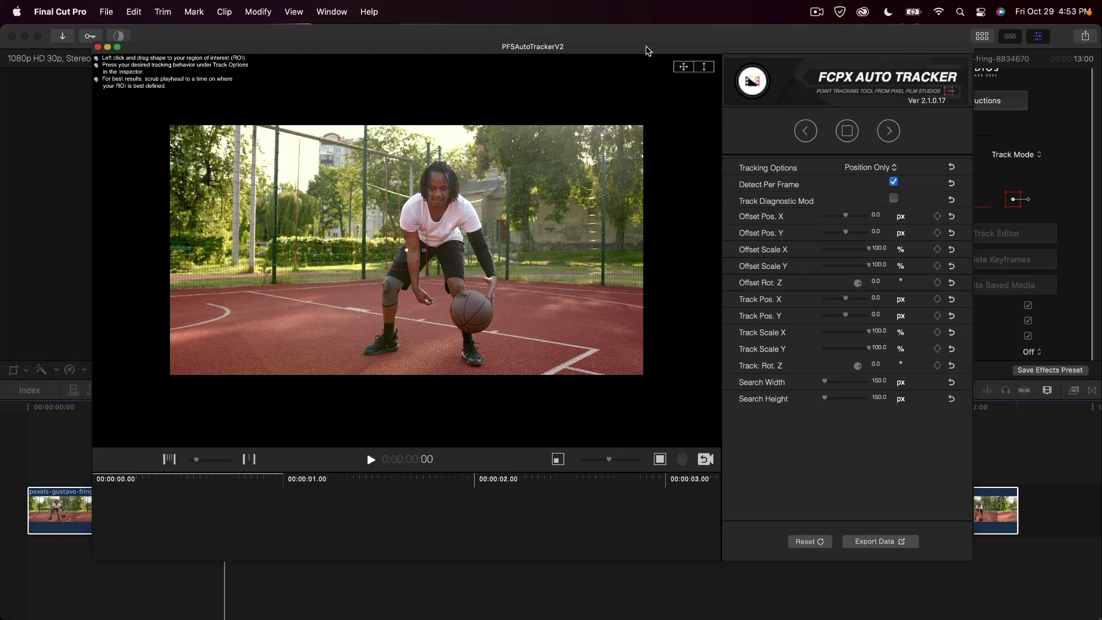
left_click_drag(175, 481, 84, 522)
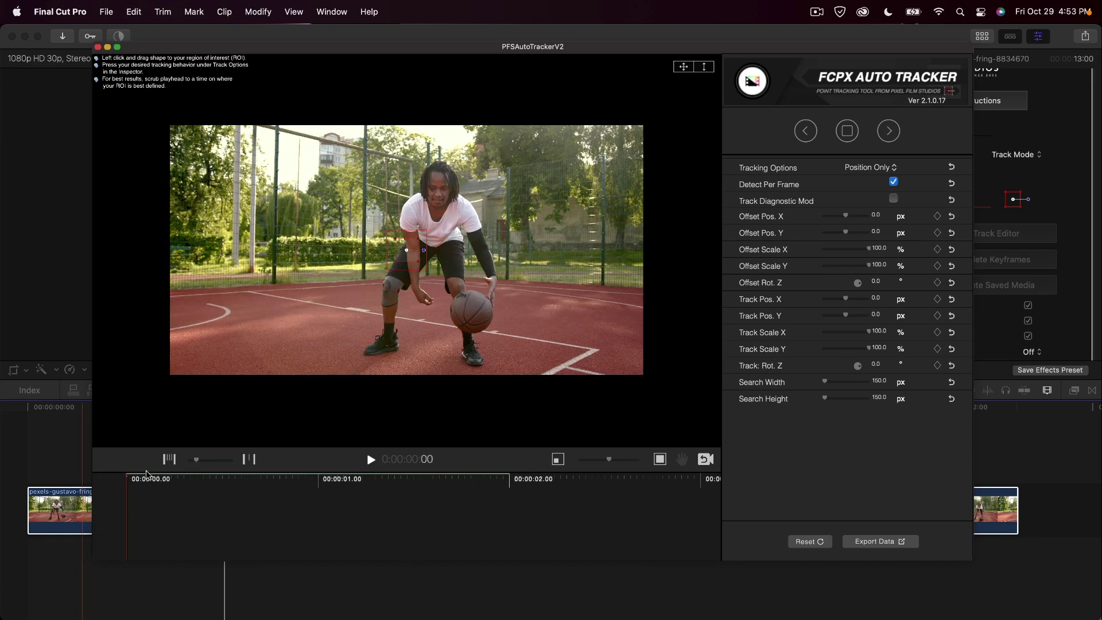
mouse_move(196, 459)
left_mouse_down()
mouse_move(217, 458)
mouse_move(204, 459)
left_mouse_up()
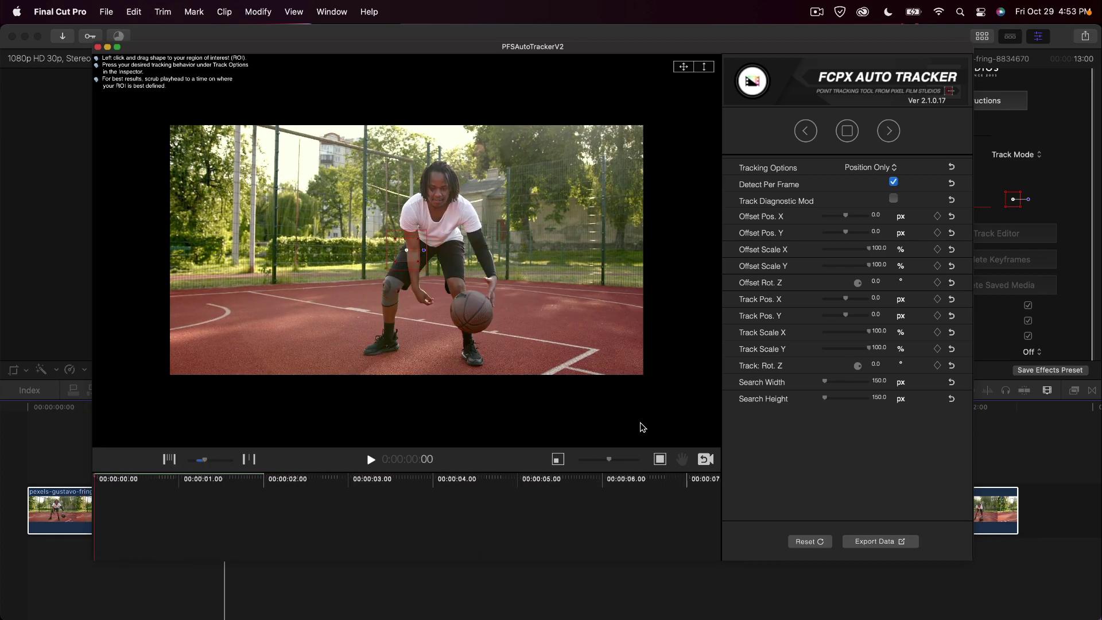
mouse_move(623, 460)
left_mouse_down()
mouse_move(635, 461)
mouse_move(590, 461)
mouse_move(619, 460)
left_mouse_up()
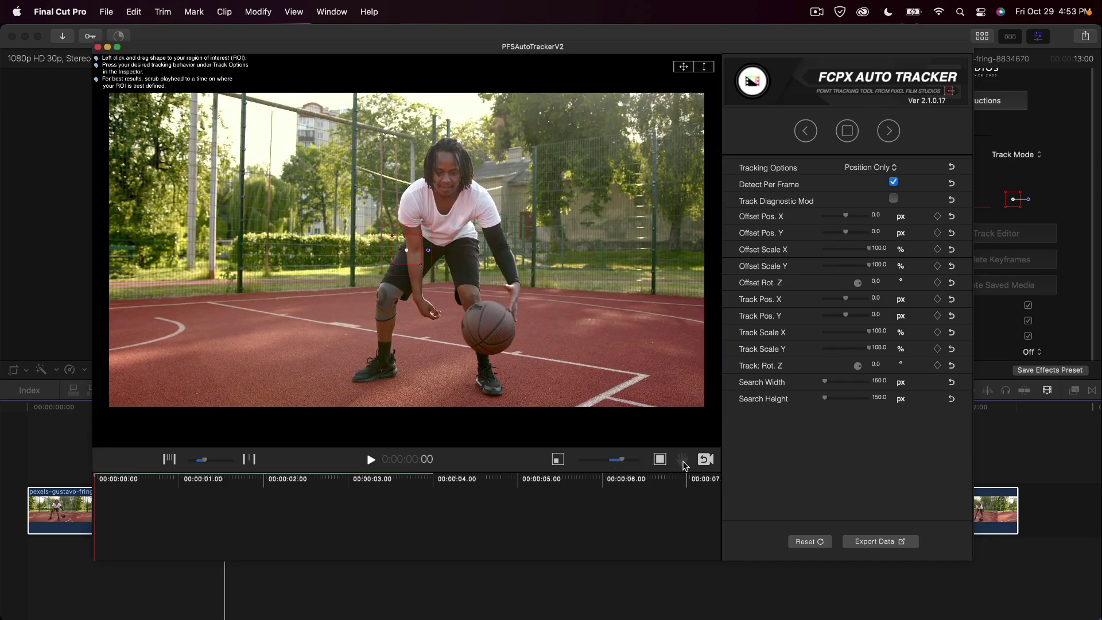
left_click(682, 460)
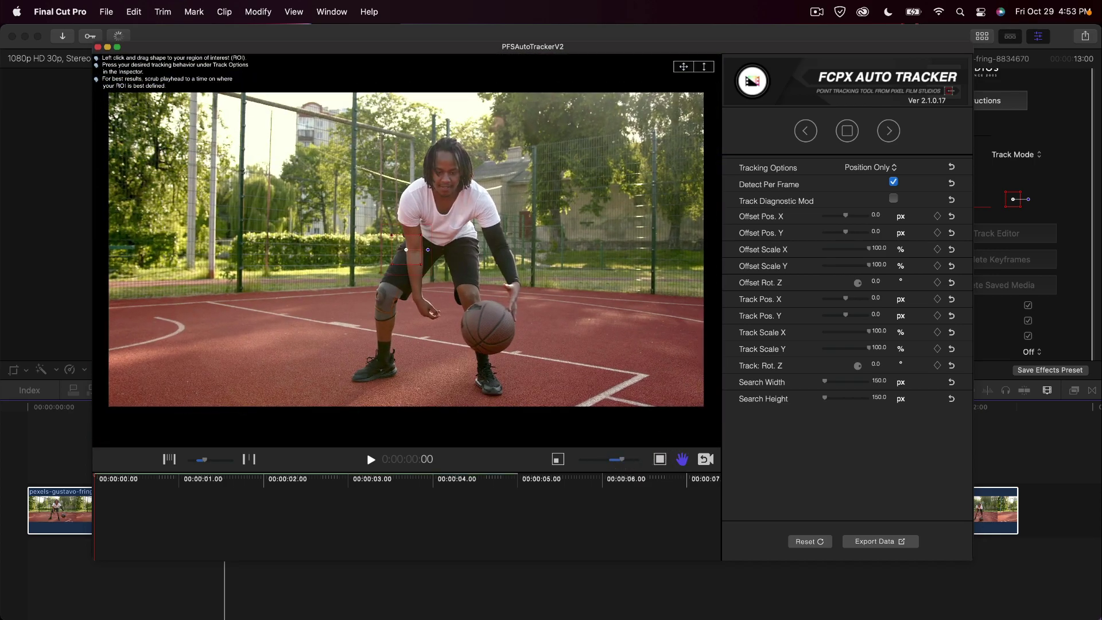
left_click_drag(473, 325, 471, 338)
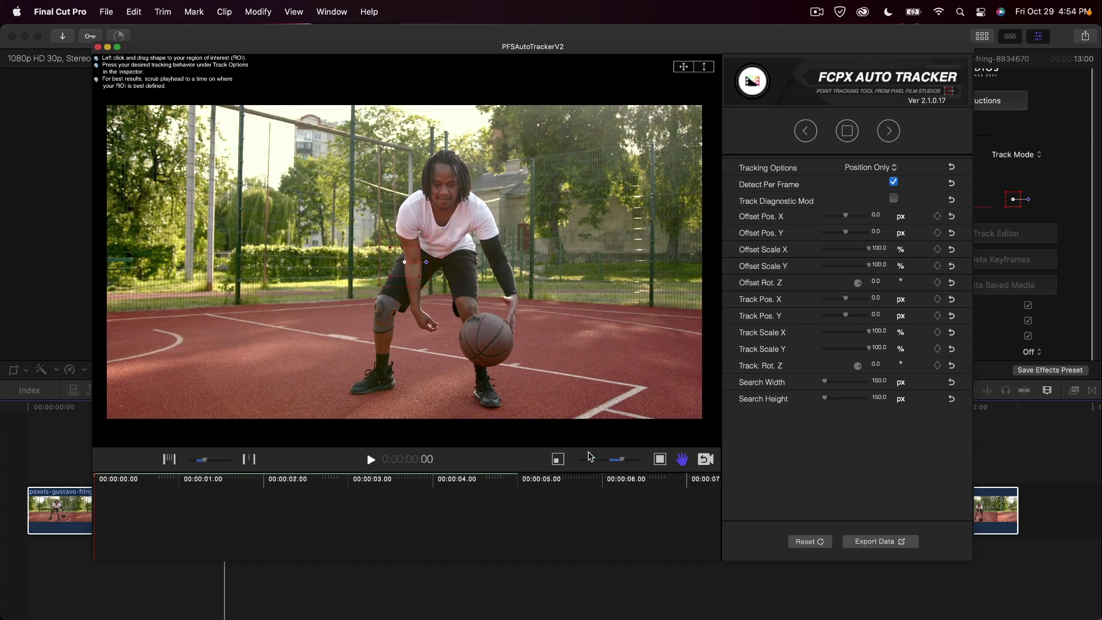
left_click_drag(621, 460, 648, 462)
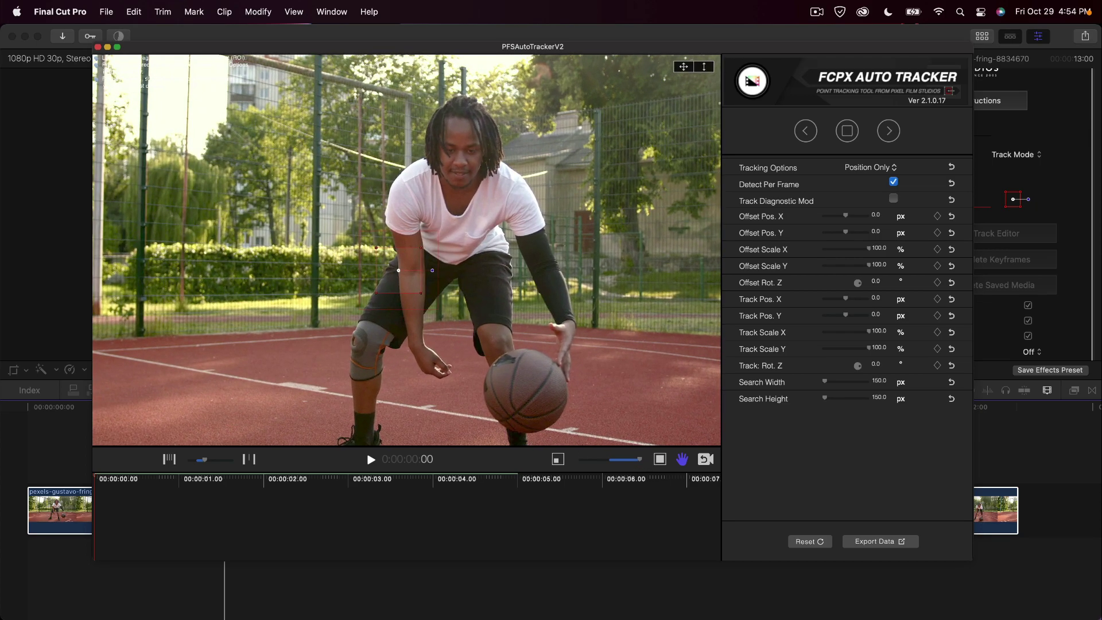
left_click_drag(448, 224, 400, 287)
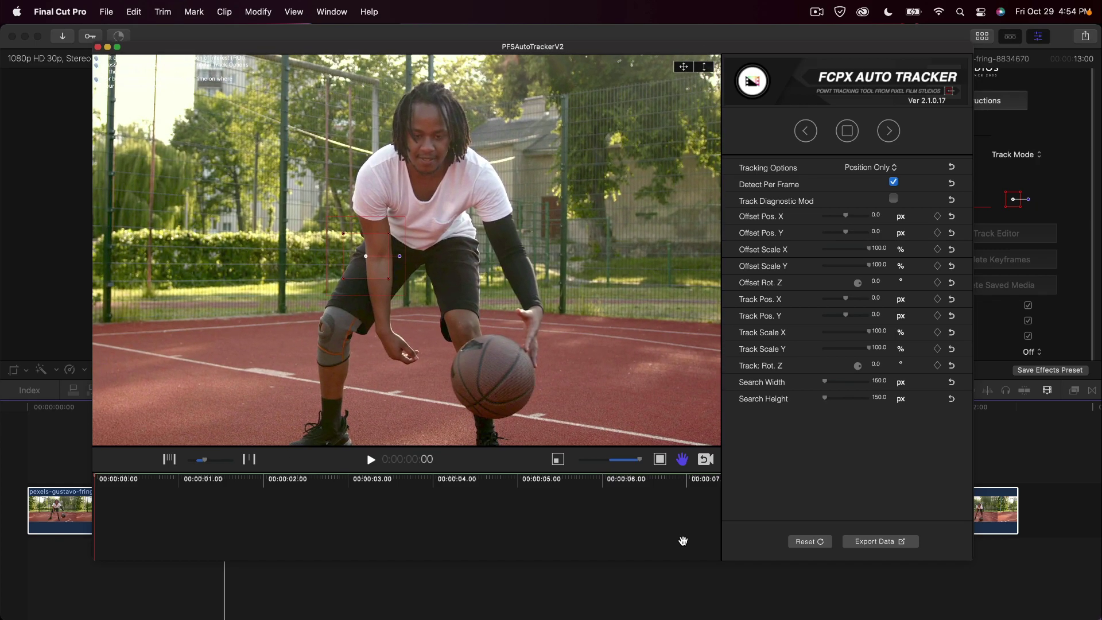
left_click_drag(638, 460, 635, 459)
left_click(682, 459)
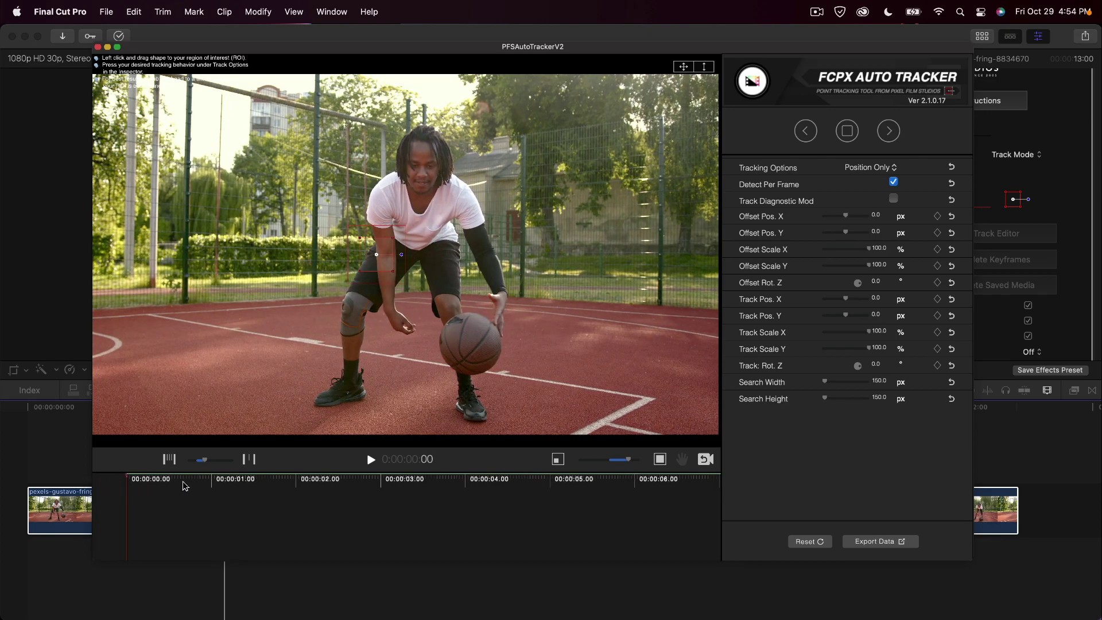
Move the tracker playhead to about 1:08 and enlarge the tracking shape around the player
left_click_drag(215, 486, 122, 495)
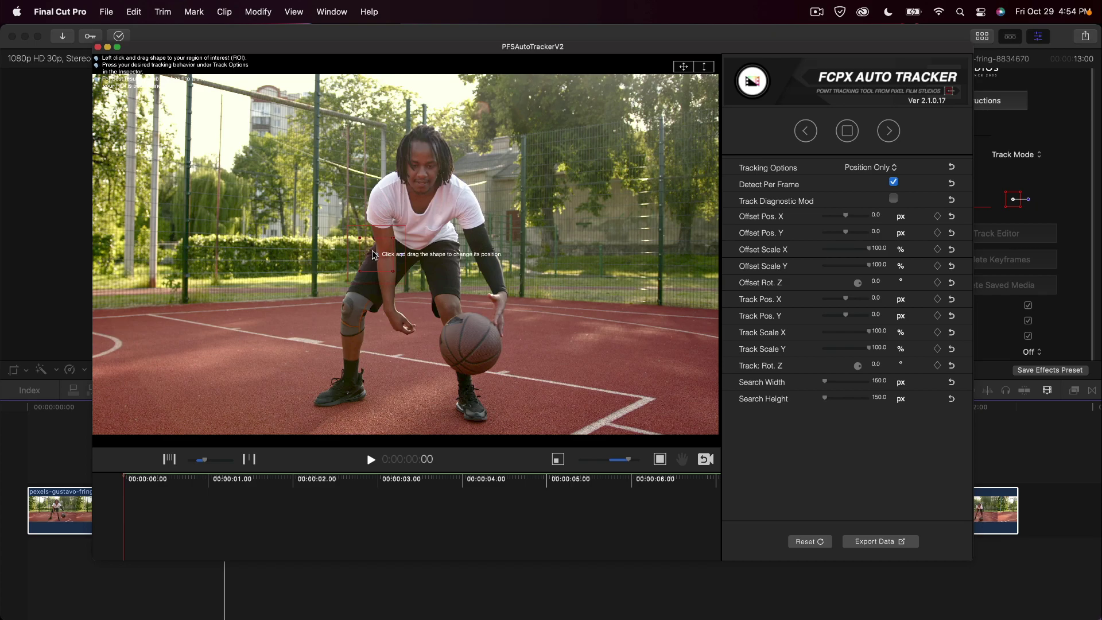
left_click_drag(376, 254, 390, 194)
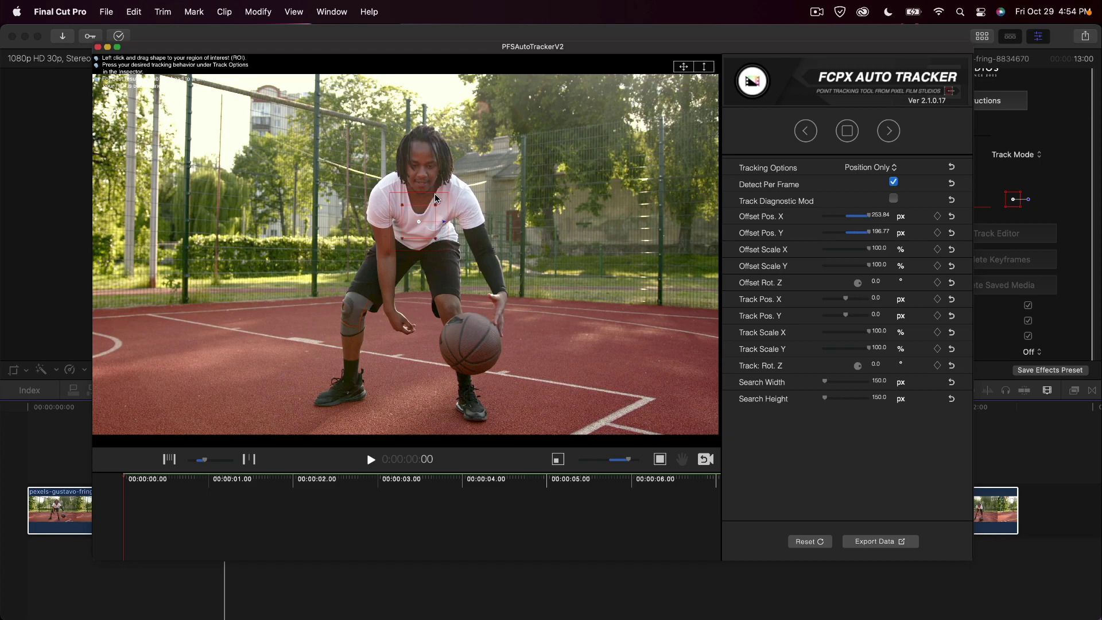
left_click_drag(436, 204, 461, 177)
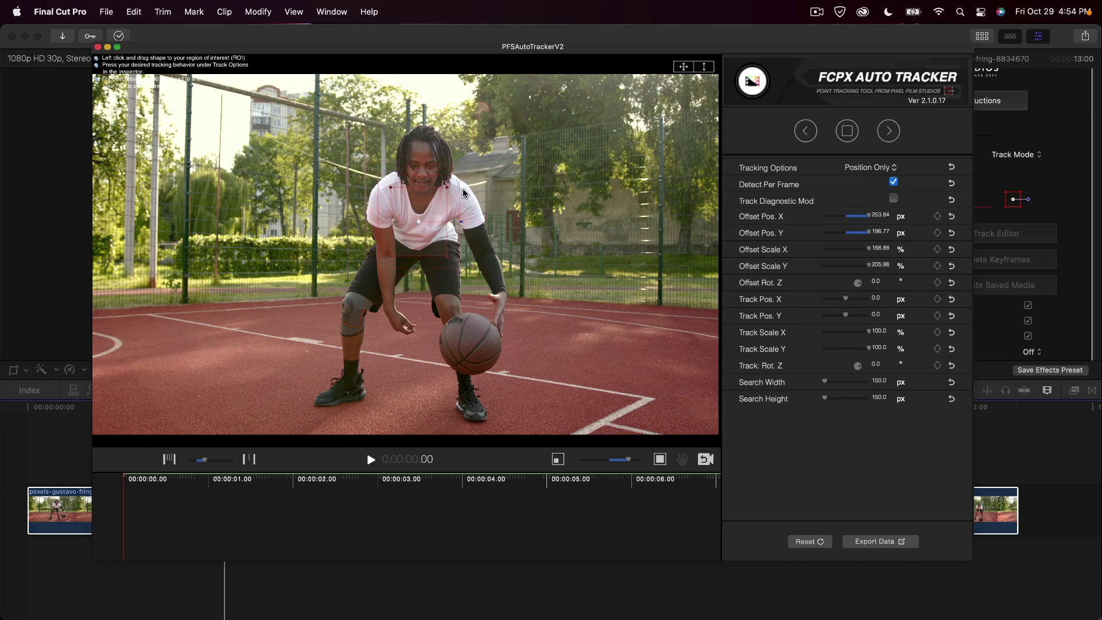
left_click_drag(447, 187, 462, 185)
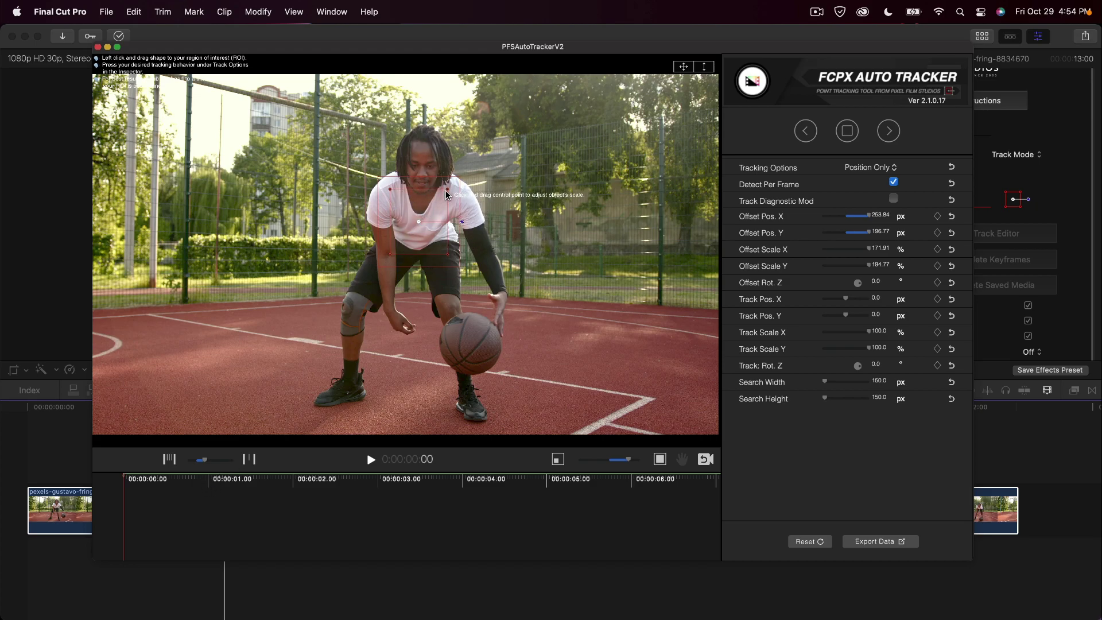
mouse_move(448, 188)
left_mouse_down()
mouse_move(458, 175)
mouse_move(440, 197)
left_mouse_up()
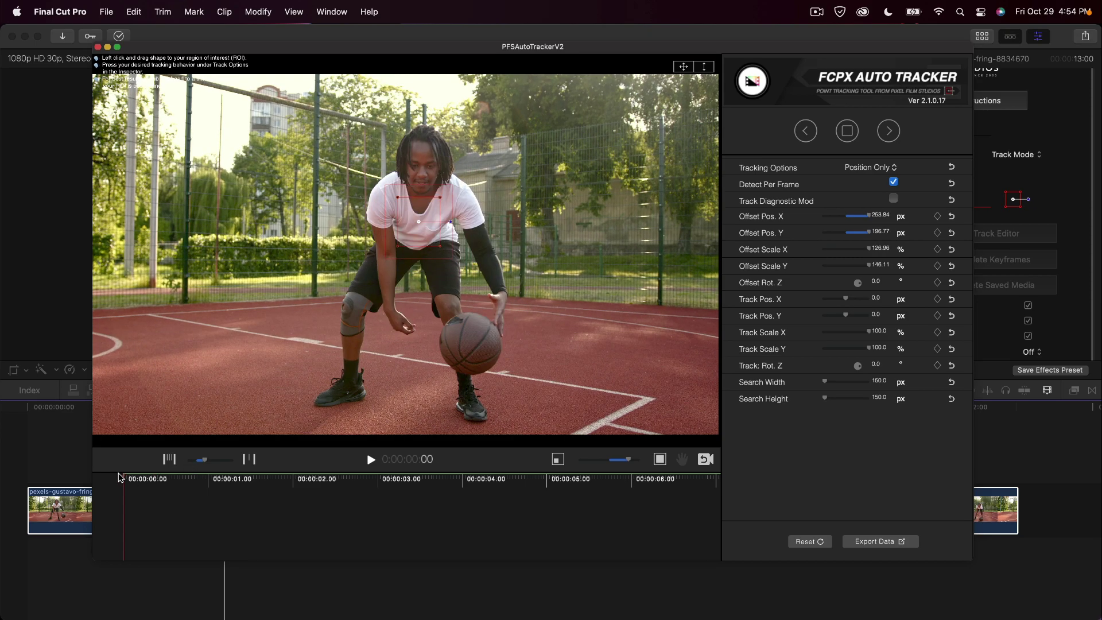
Position the tracking region on the player's face and start tracking forward
left_click_drag(431, 224, 448, 147)
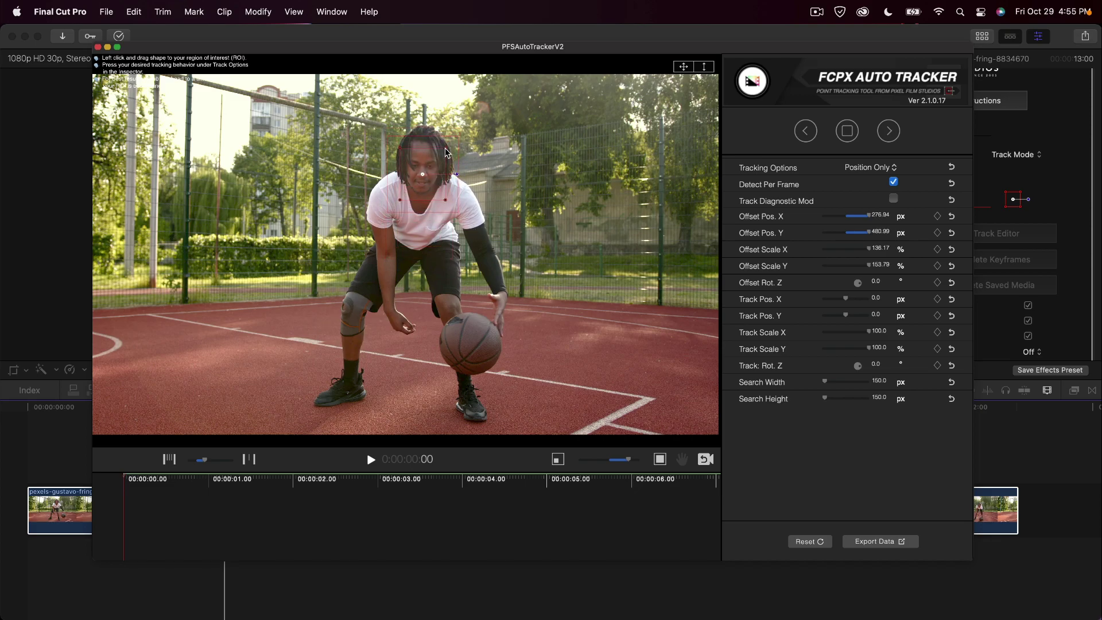
left_click_drag(425, 186, 425, 182)
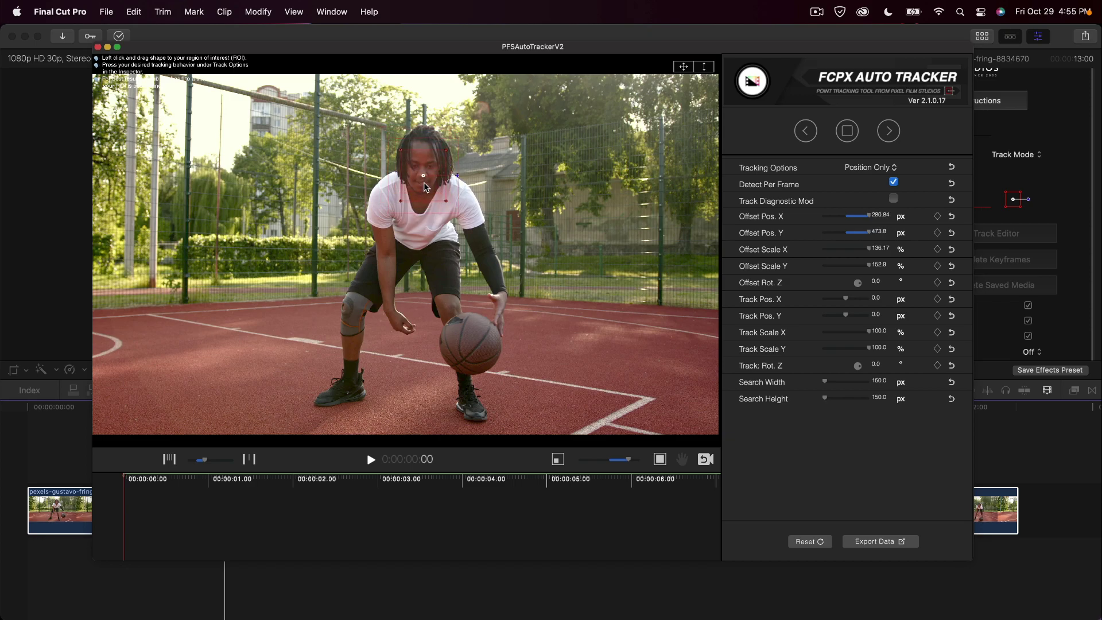
left_click_drag(425, 187, 422, 185)
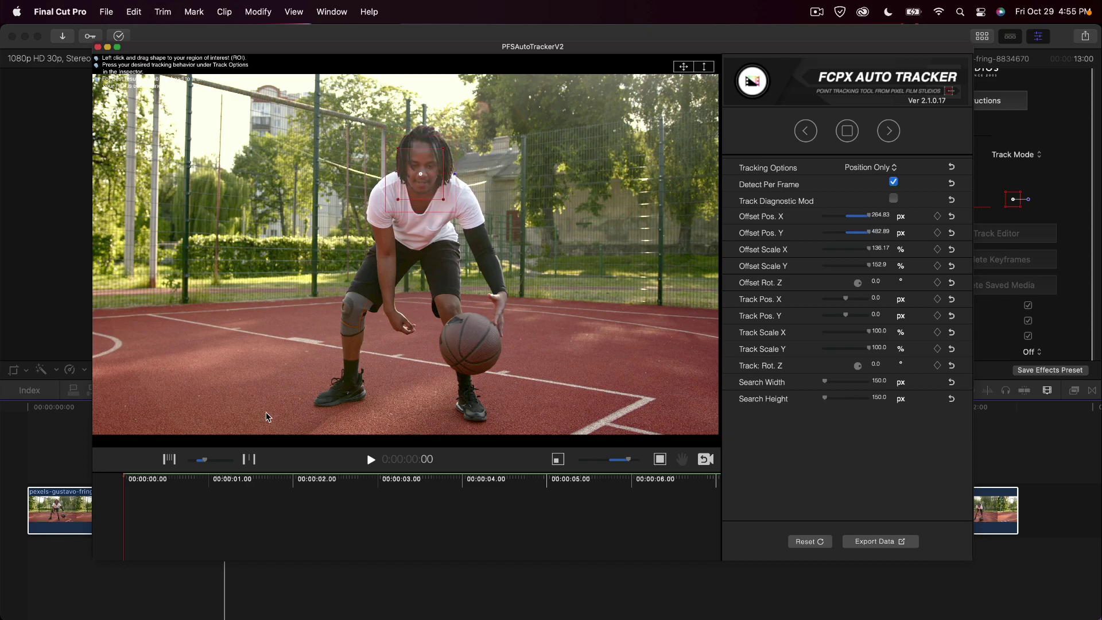
left_click_drag(145, 487, 68, 525)
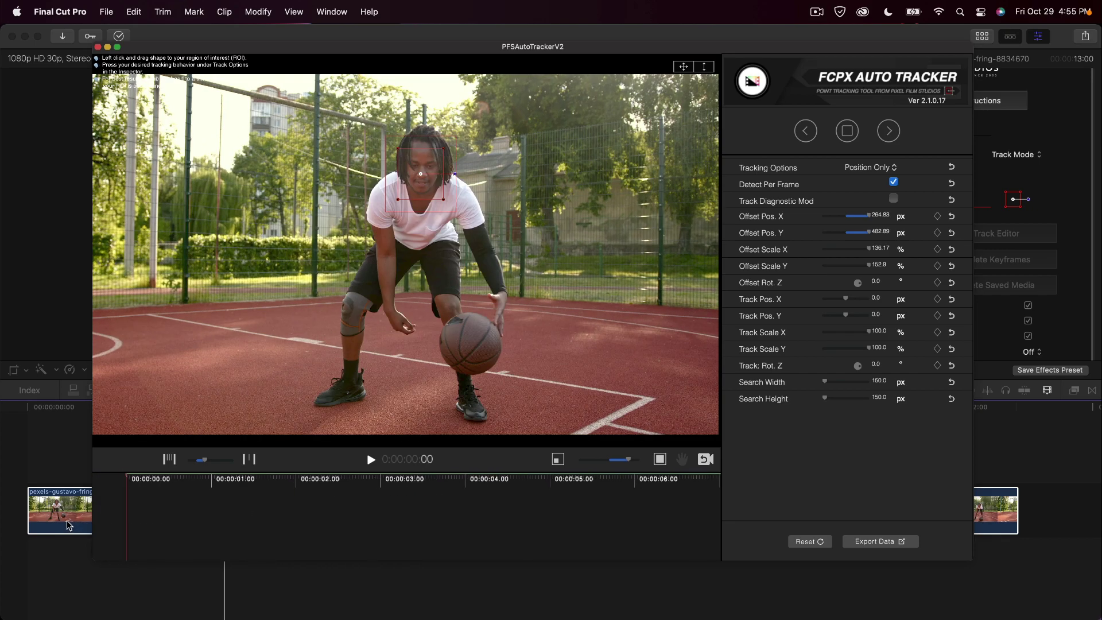
left_click(888, 131)
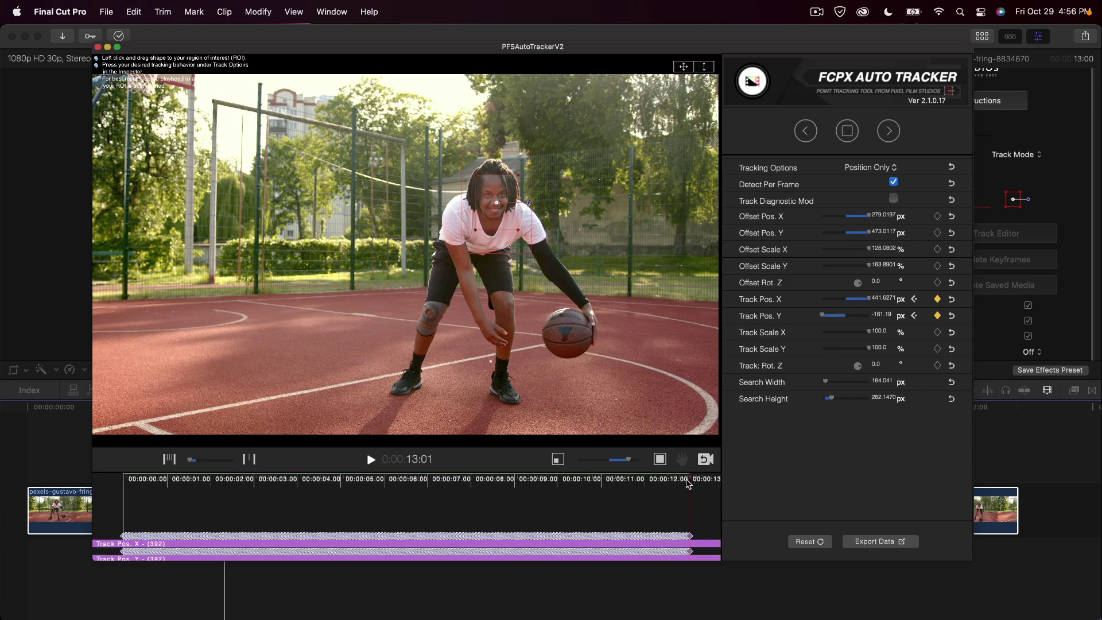
Check the face track at an earlier frame and export the tracking data
left_click_drag(688, 483, 151, 489)
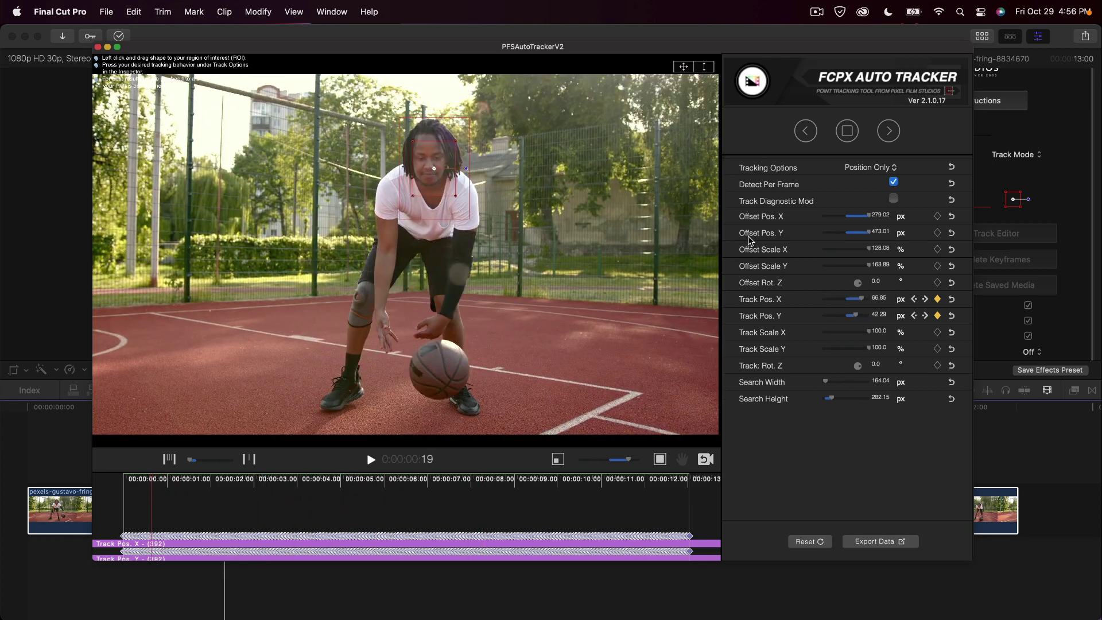
left_click(893, 546)
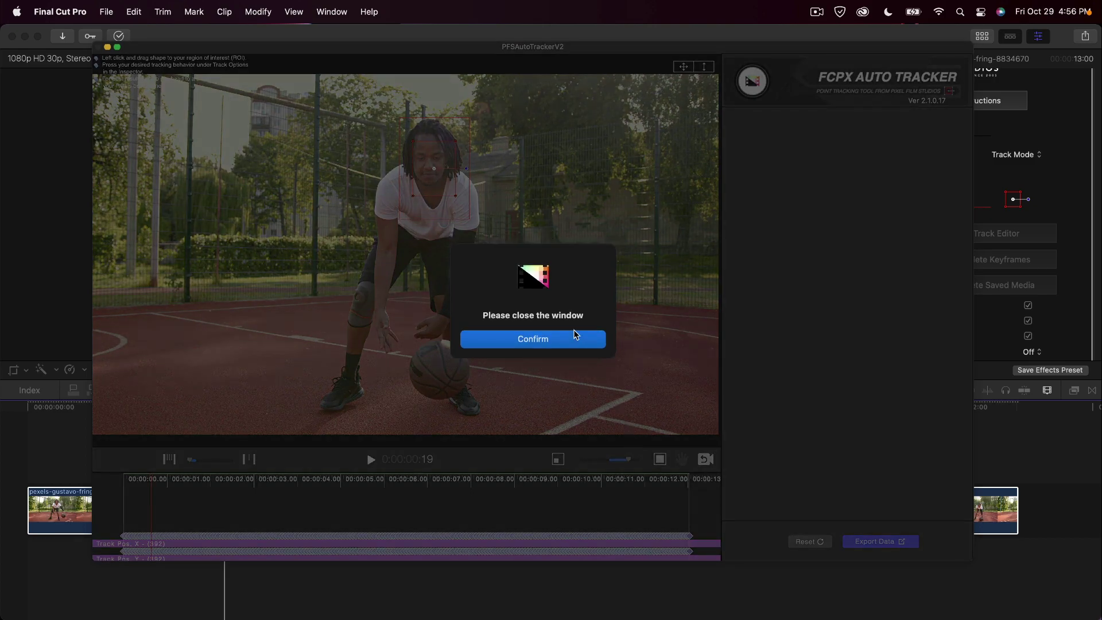
Confirm the export, keep tracking at Position Only, and scrub ahead to review the track
left_click(545, 339)
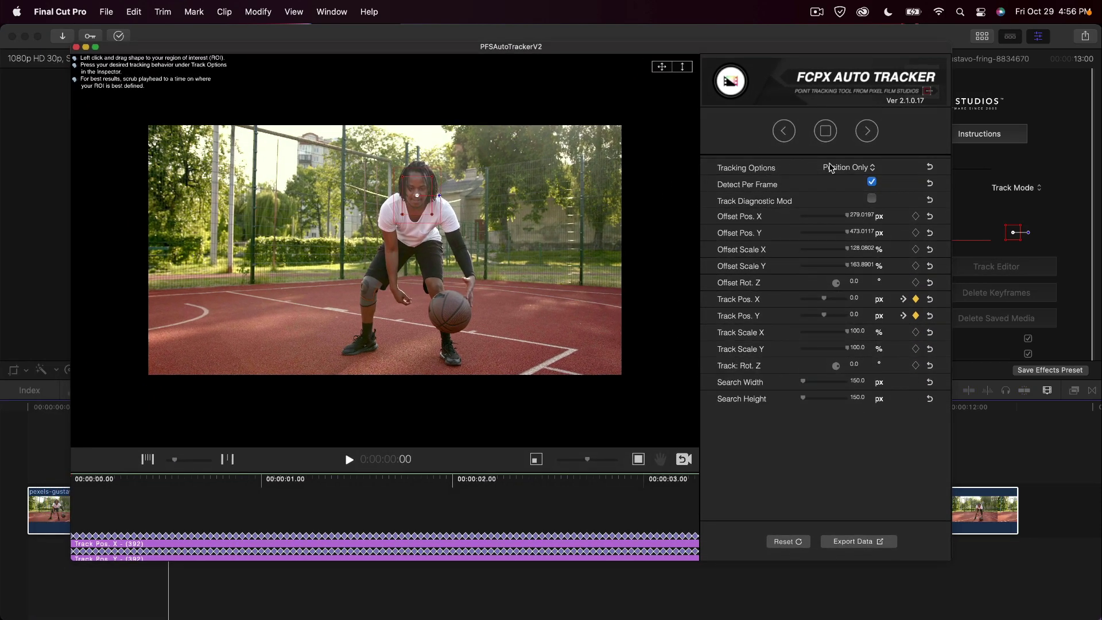
left_click(831, 167)
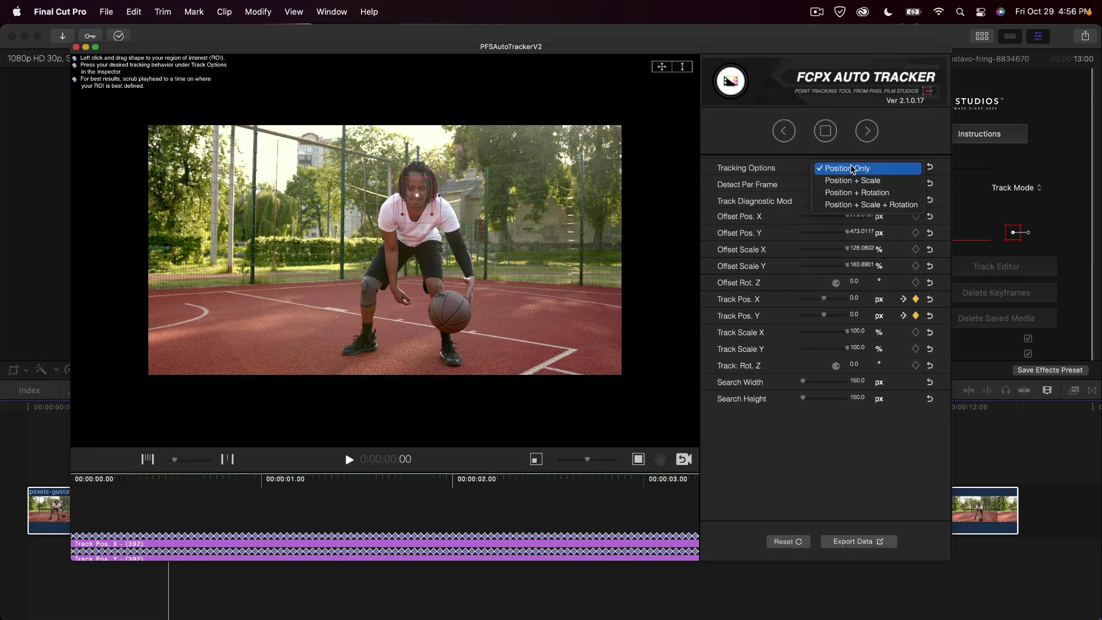
left_click(850, 168)
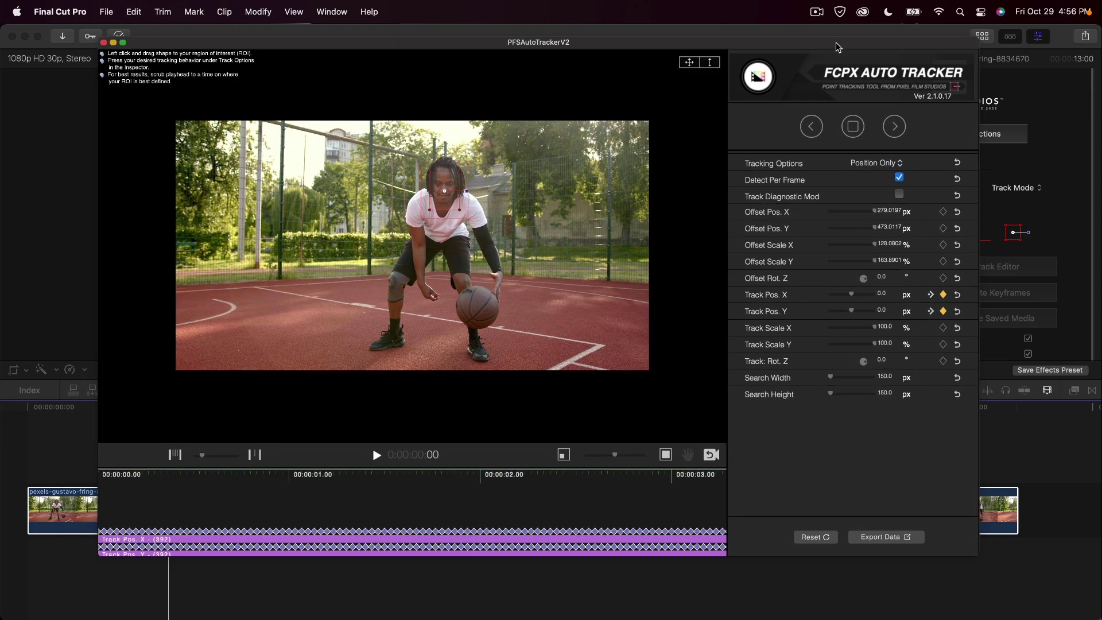
left_click_drag(156, 473, 484, 497)
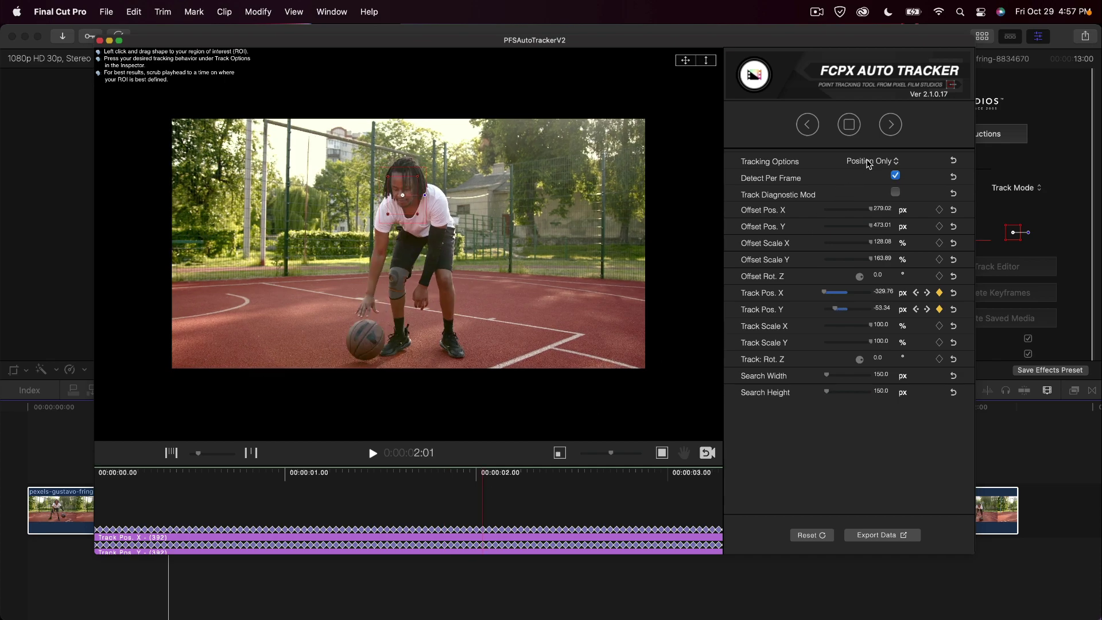
Check the Tracking Options, leave them at Position Only, and scrub the ruler to review the face track
left_click(868, 164)
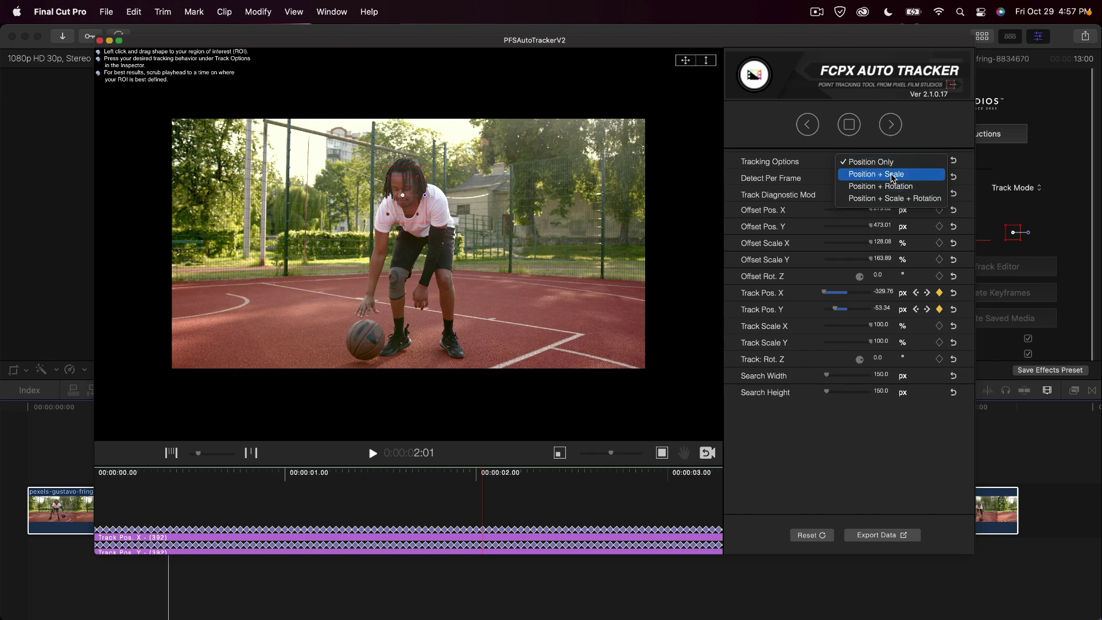
left_click(419, 433)
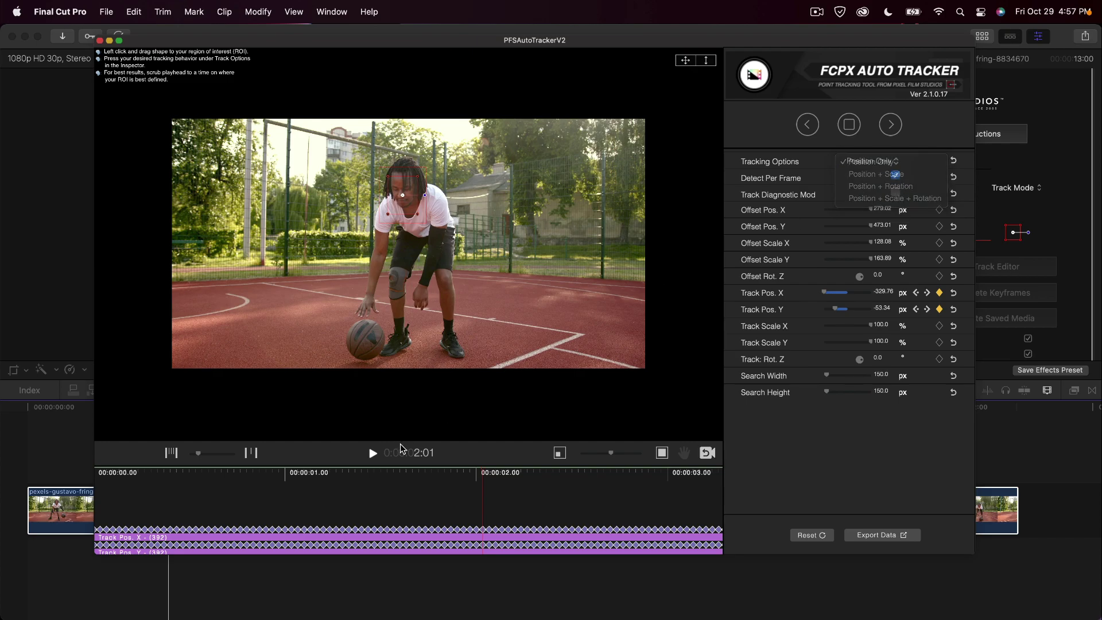
left_click_drag(399, 474, 235, 476)
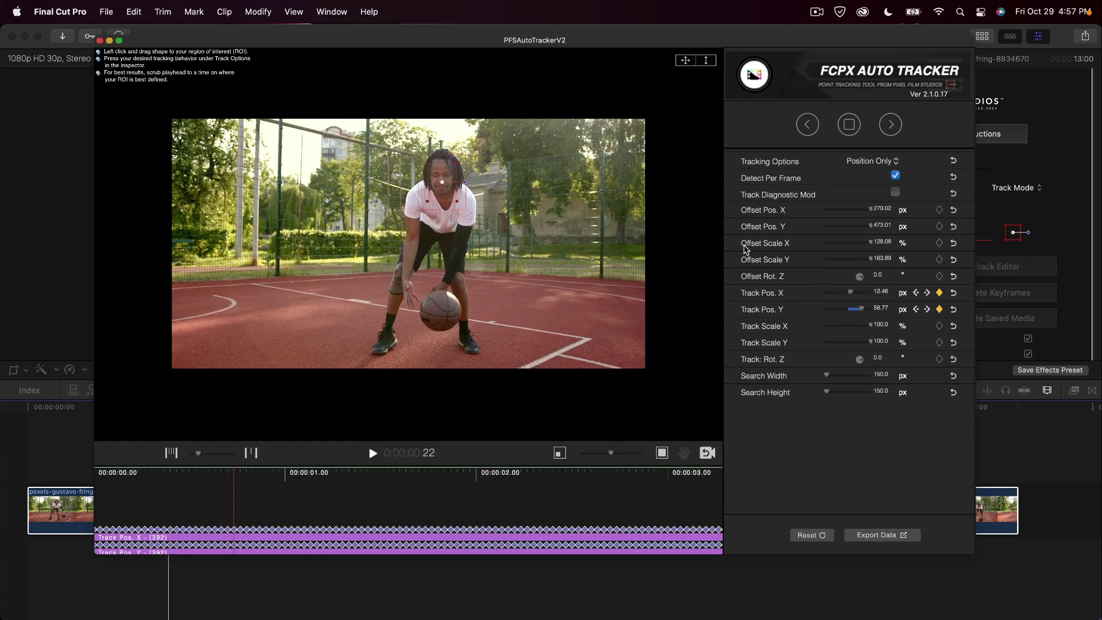
left_click(871, 162)
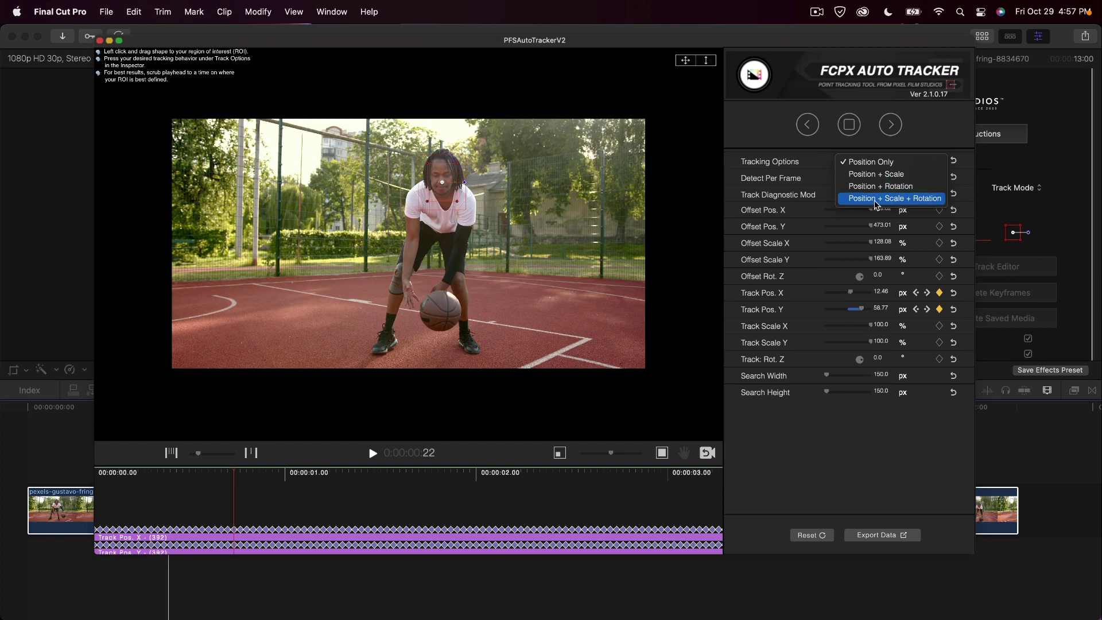
left_click(777, 154)
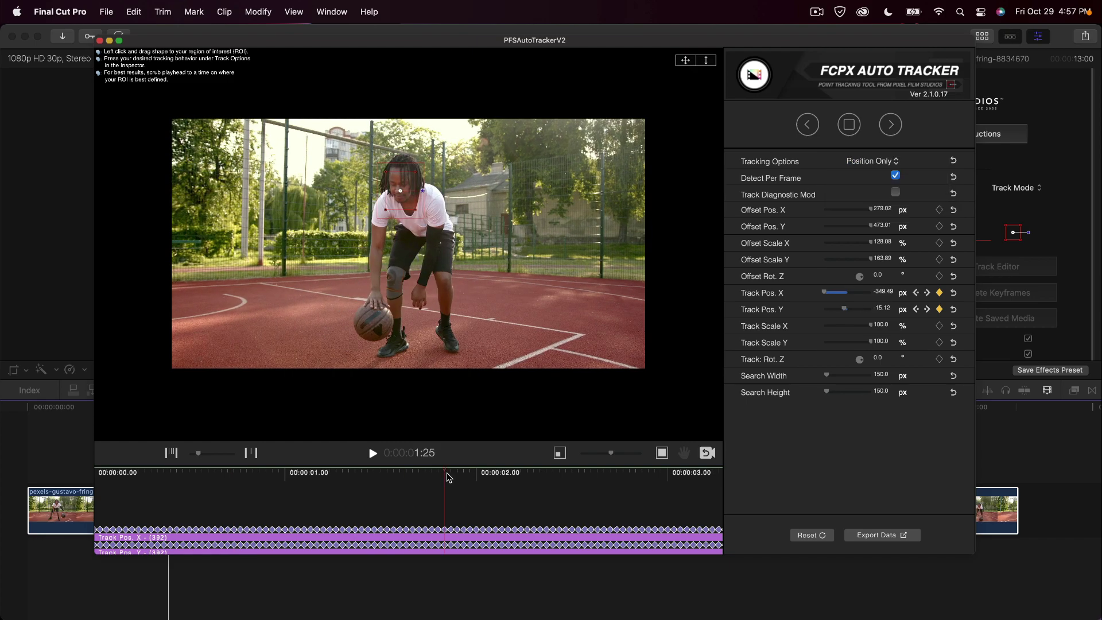
left_click_drag(447, 475, 339, 474)
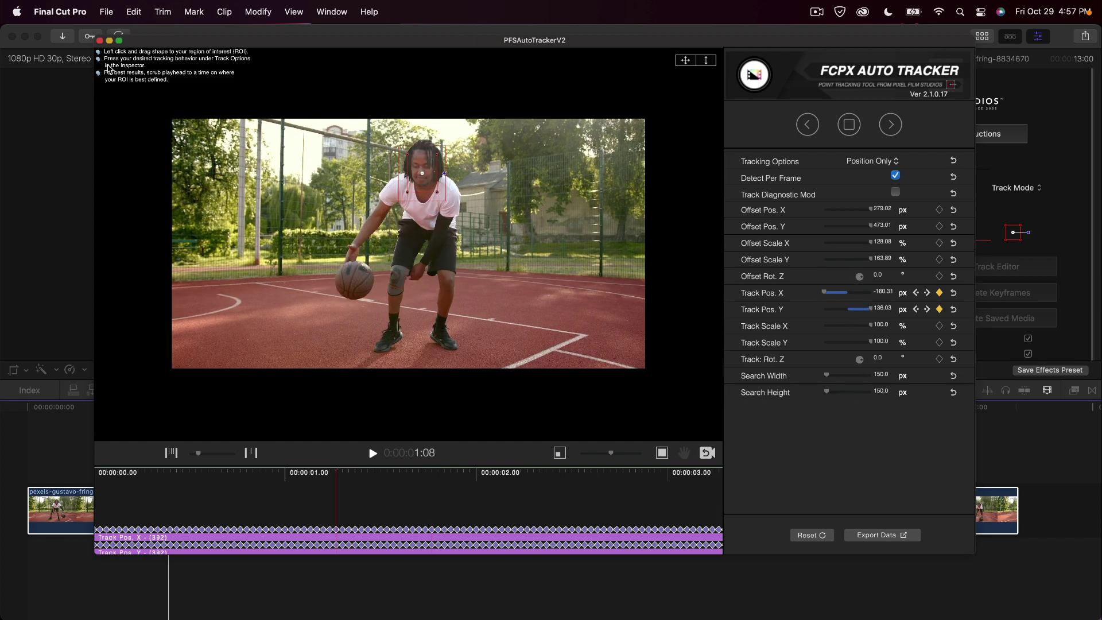
mouse_move(307, 472)
left_mouse_down()
mouse_move(253, 474)
mouse_move(297, 472)
left_mouse_up()
Close the tracker window and switch the effect's Control Mode to Mask Mode
left_click(100, 40)
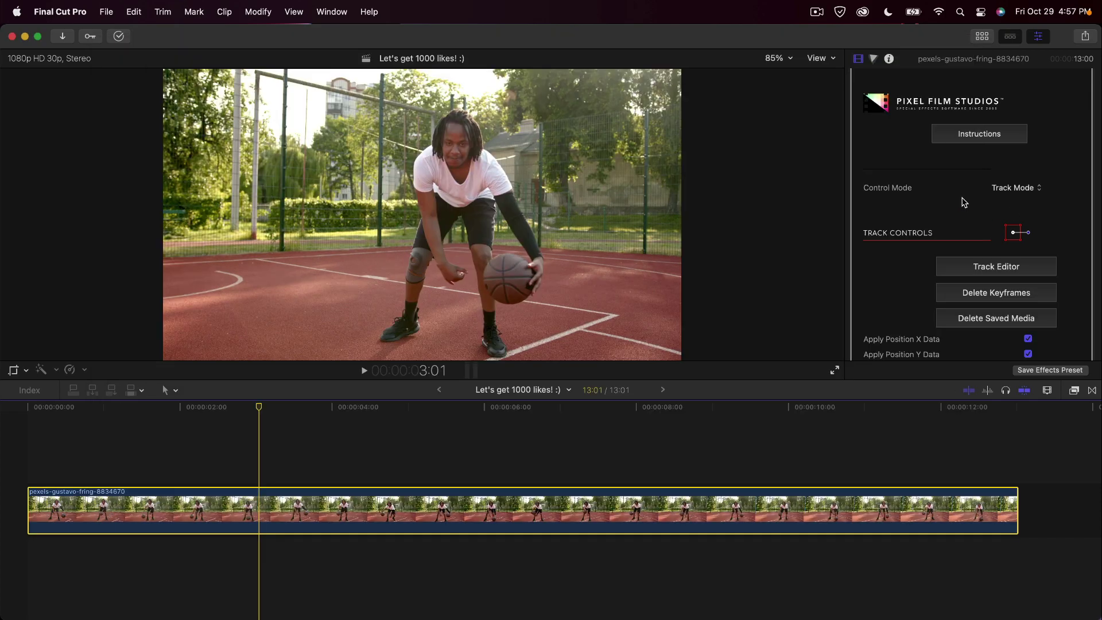
left_click(1017, 189)
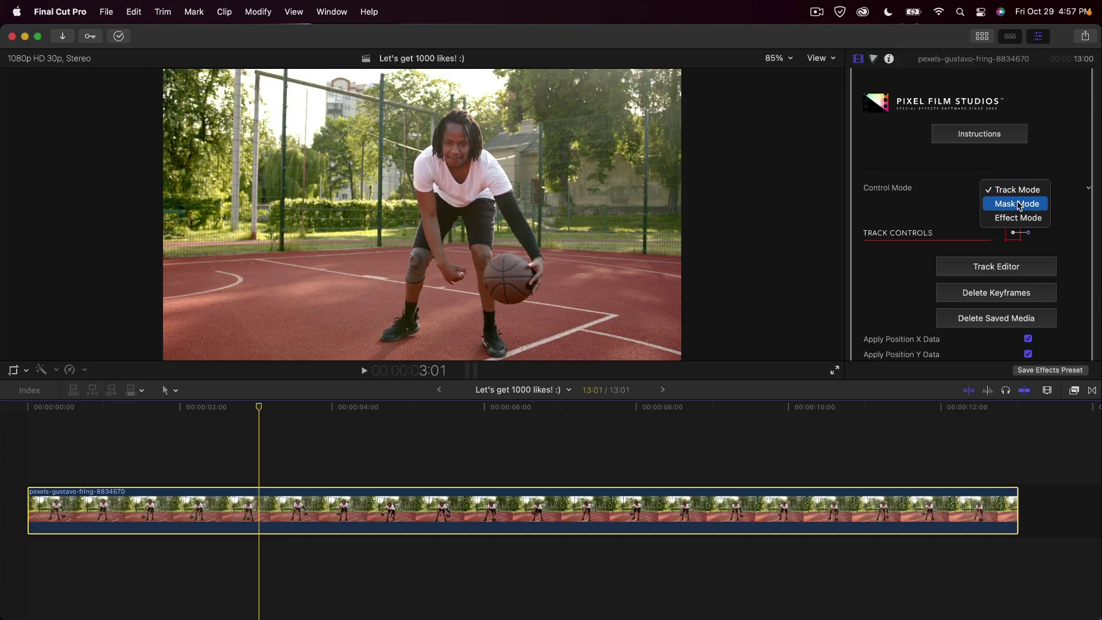
left_click(1017, 203)
At 1:19, begin placing mask points around the player's head and shoulders
scroll(1063, 209, "down", 6)
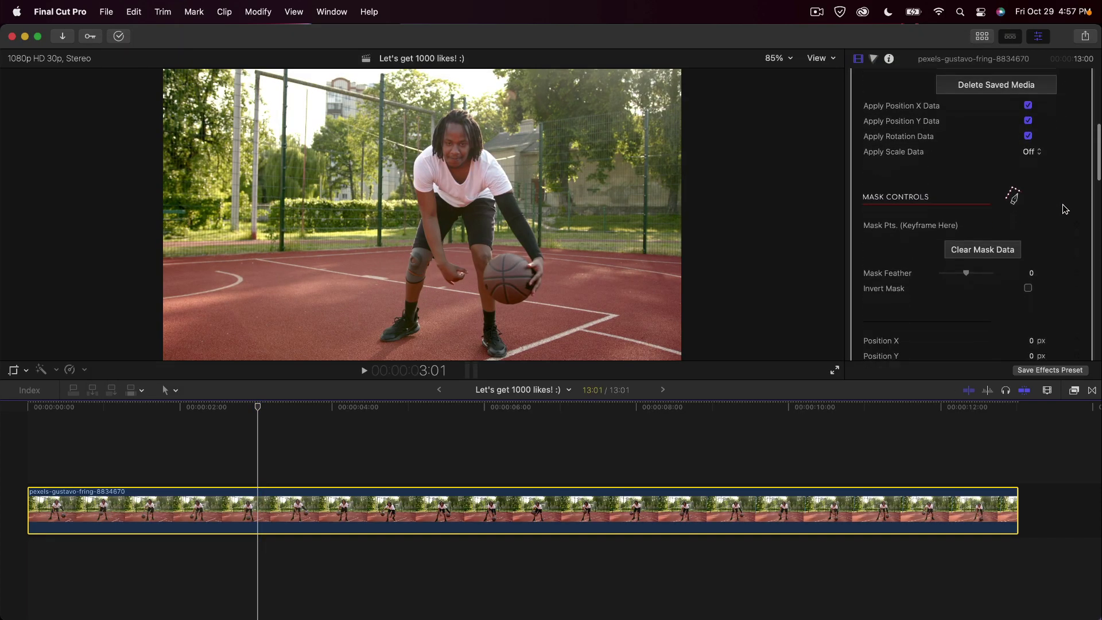
scroll(1064, 209, "down", 4)
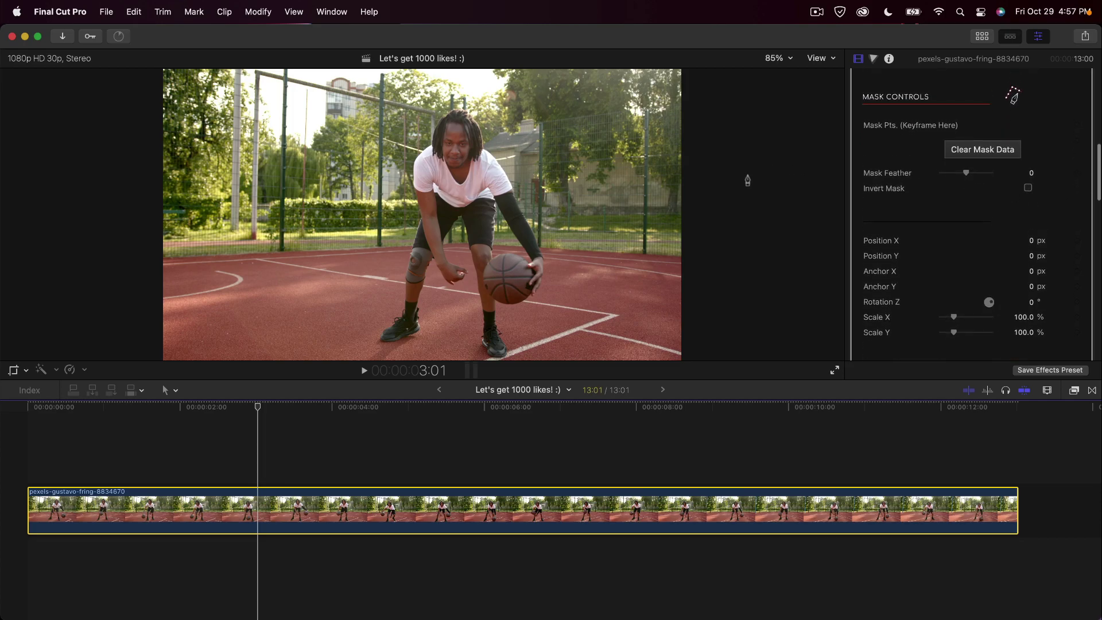
left_click_drag(257, 407, 153, 407)
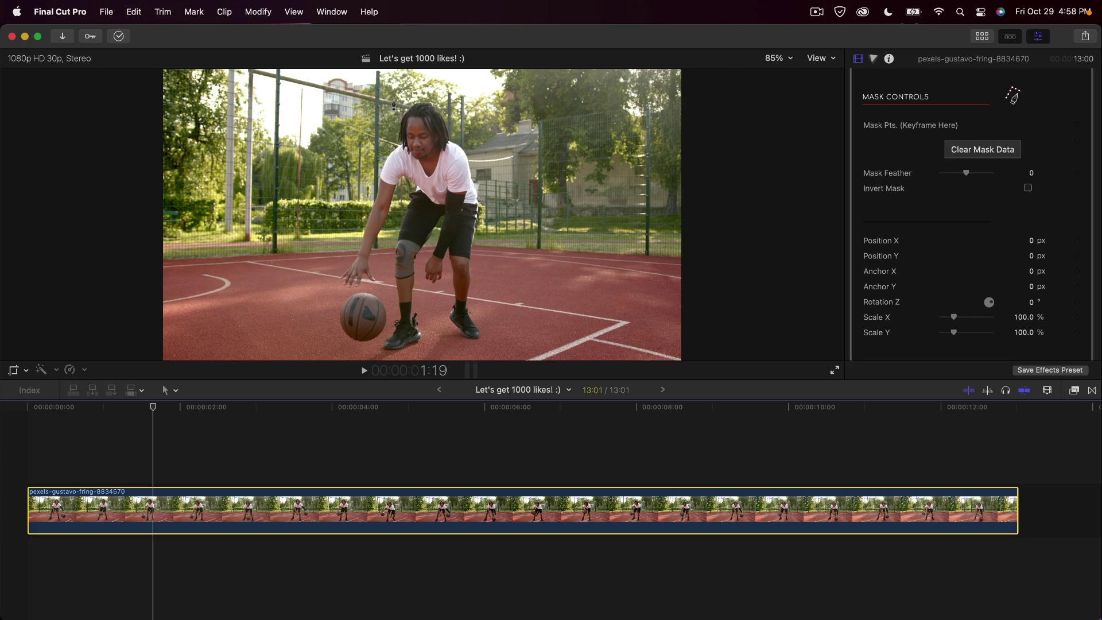
left_click(393, 96)
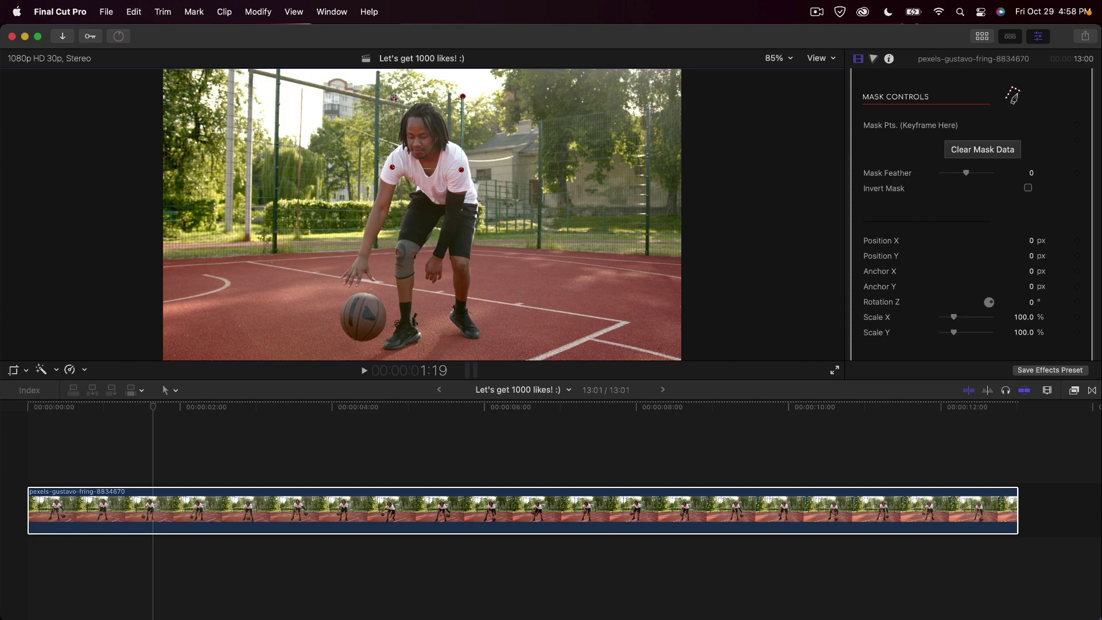
left_click(393, 97)
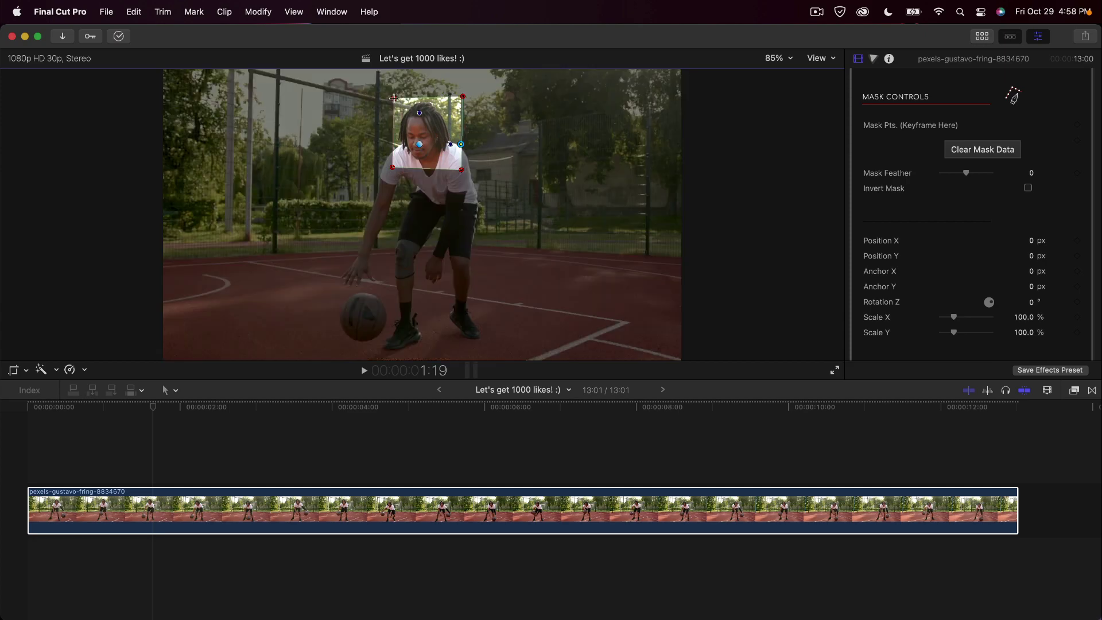
left_click_drag(393, 97, 394, 95)
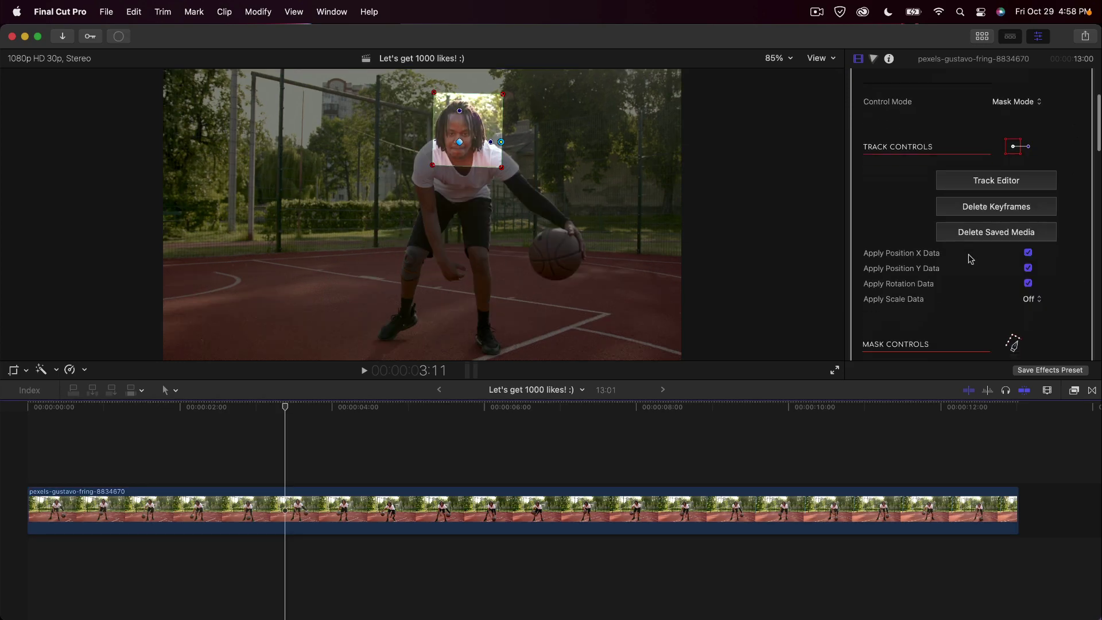
scroll(969, 258, "down", 4)
scroll(914, 264, "down", 2)
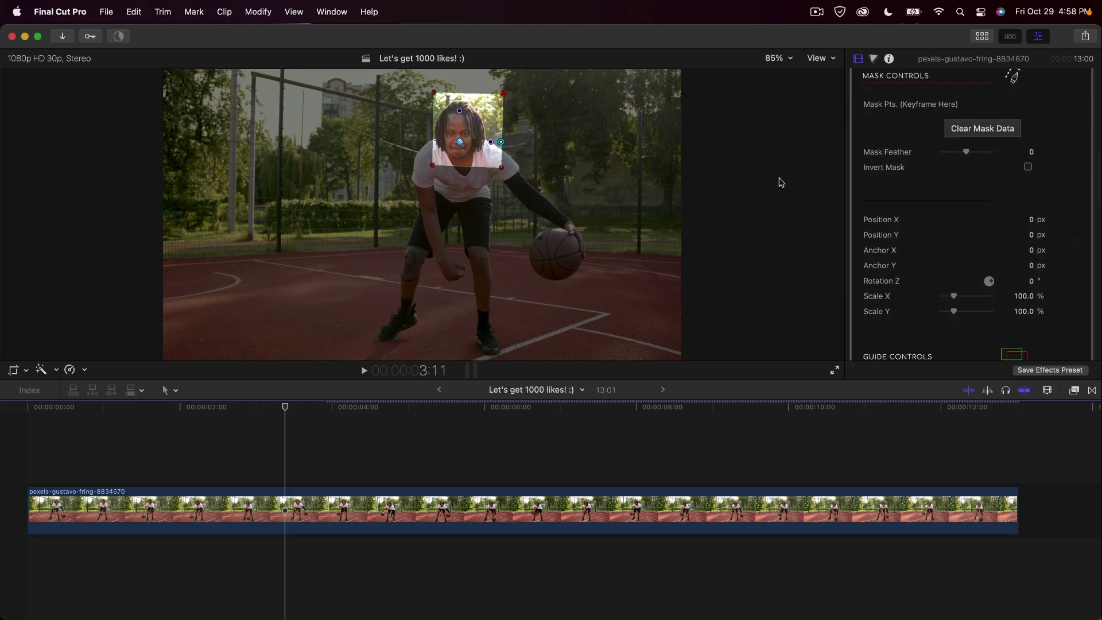
left_click_drag(381, 407, 451, 410)
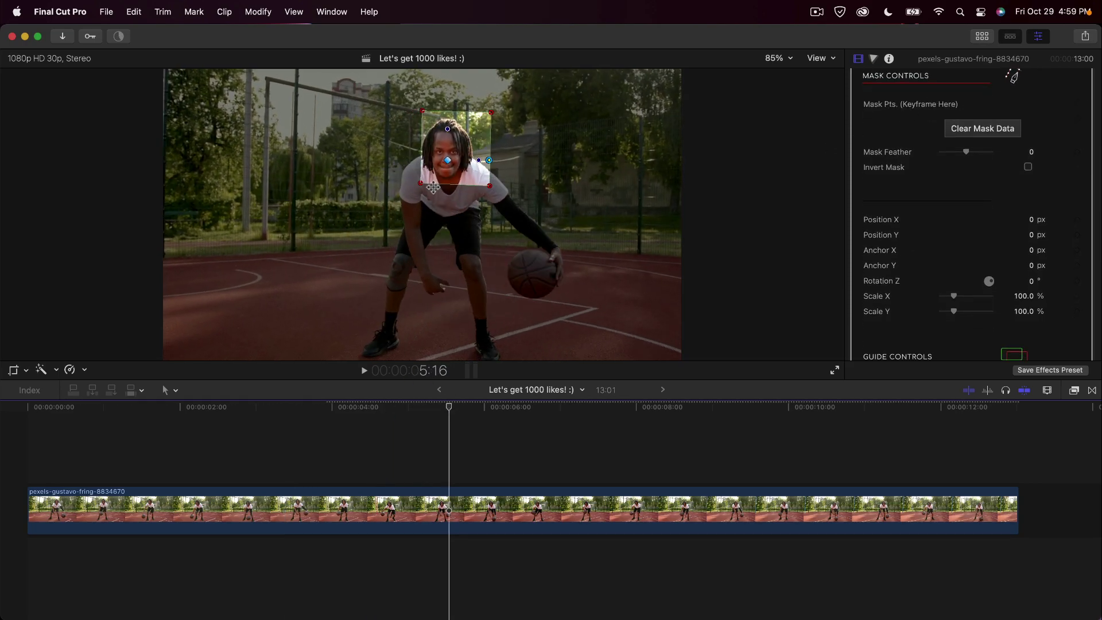
left_click(475, 166)
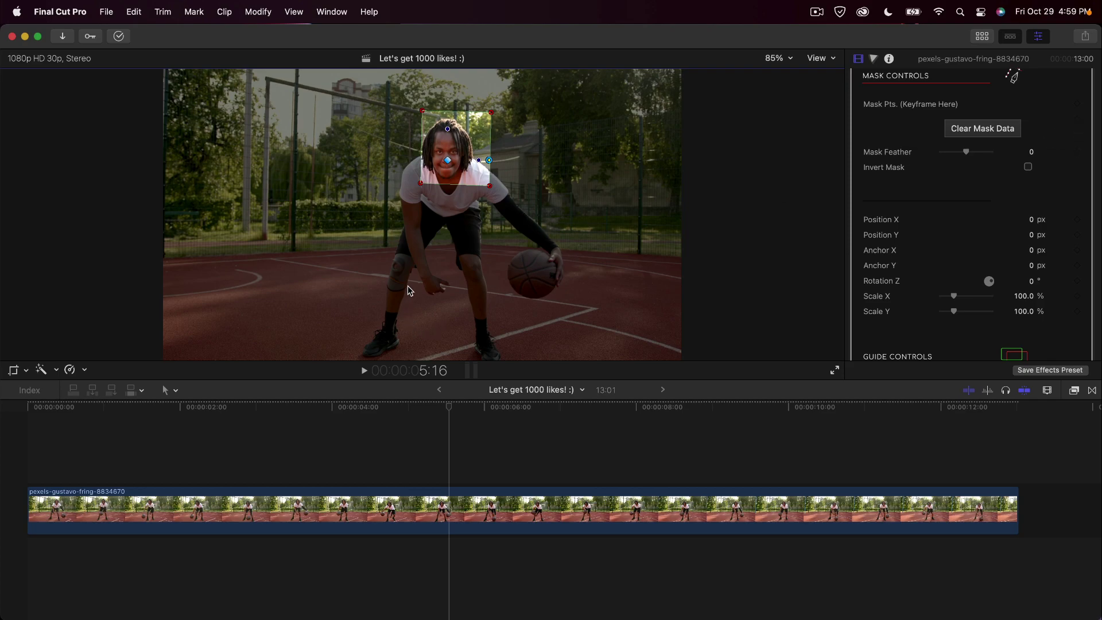
scroll(987, 216, "down", 1)
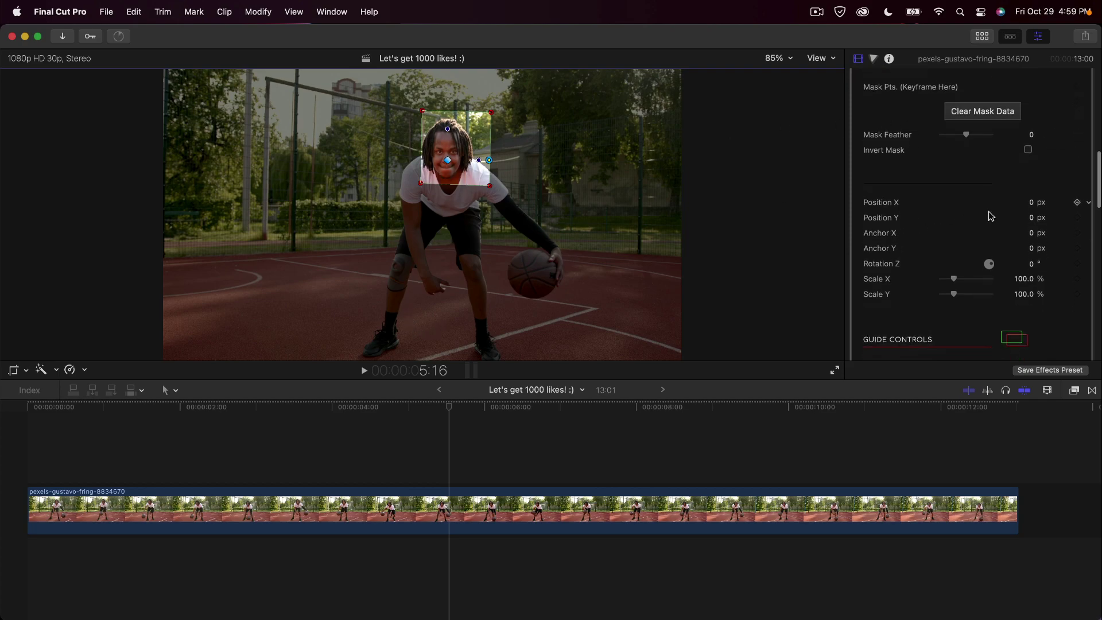
scroll(988, 218, "up", 2)
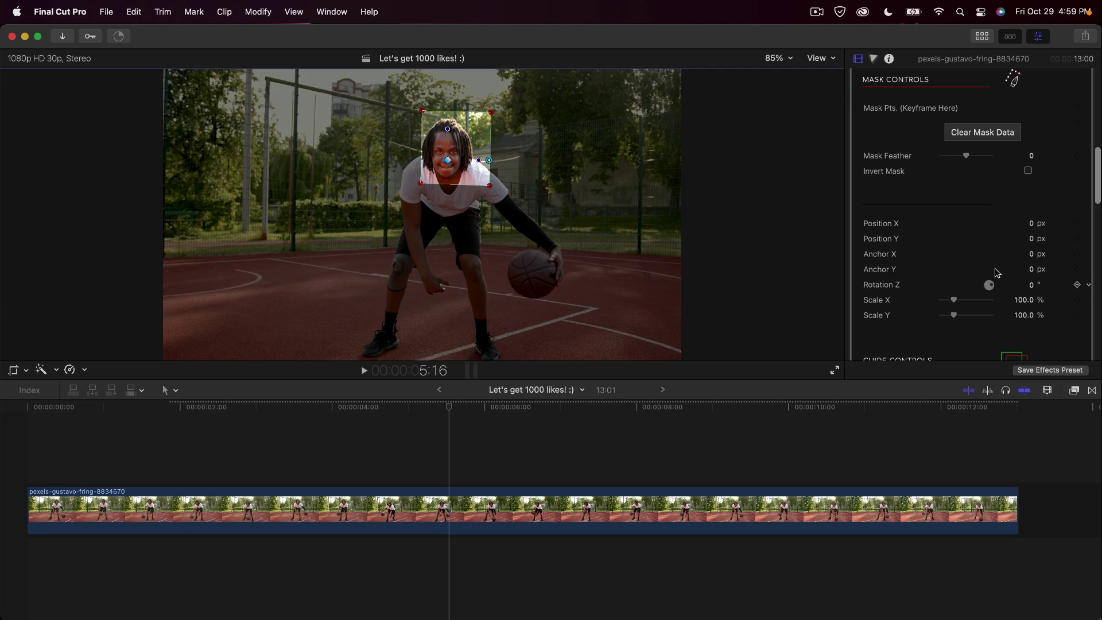
key("alt+semicolon")
scroll(900, 176, "down", 10)
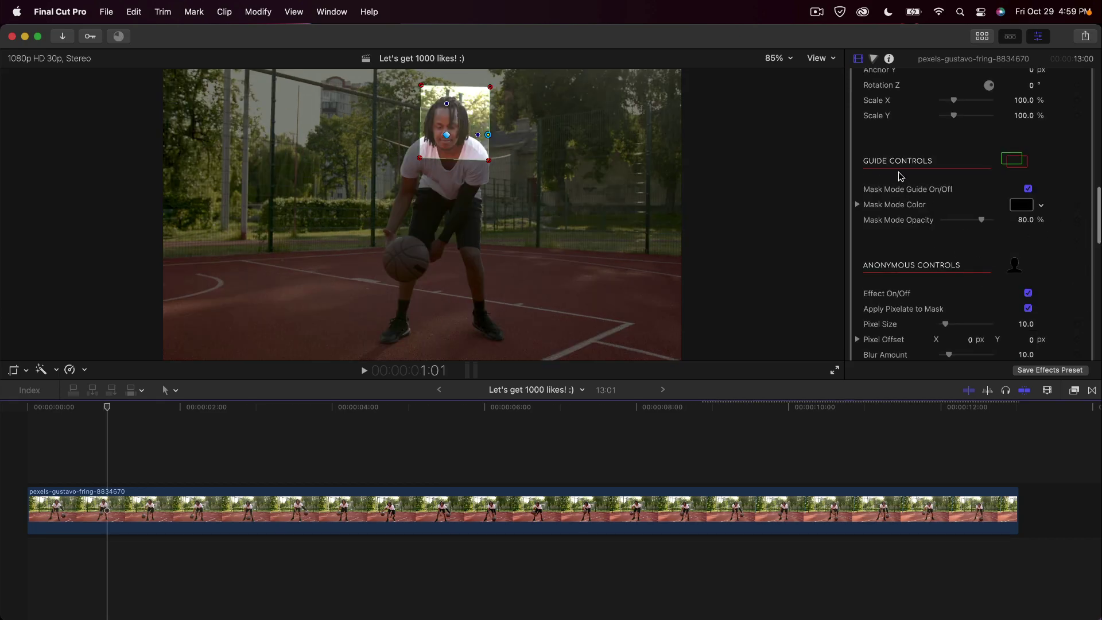
left_click(1028, 188)
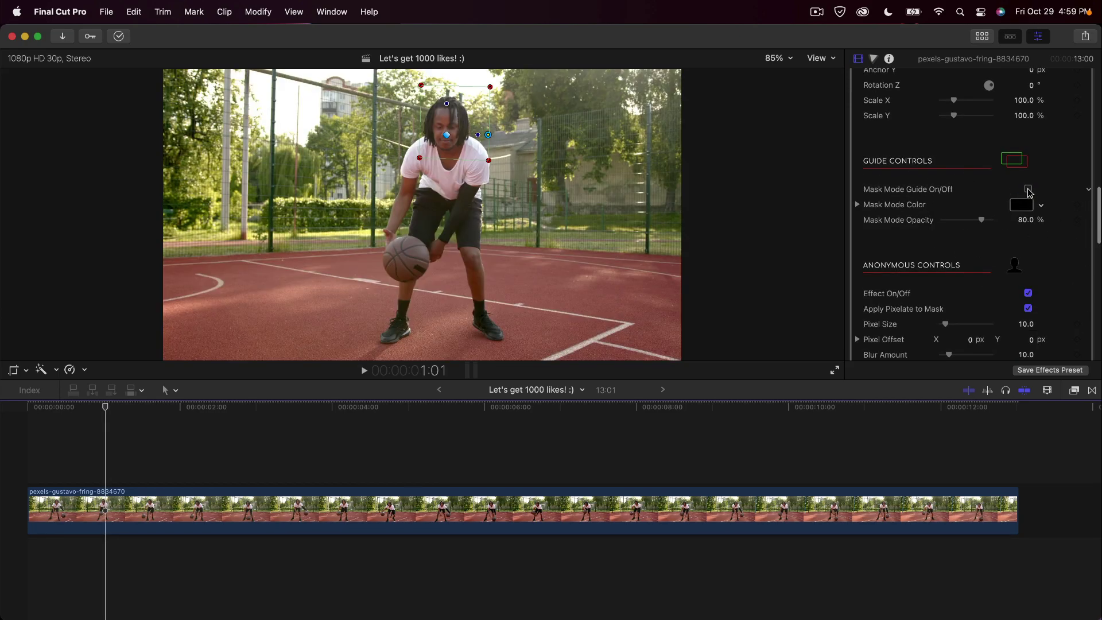
left_click(1028, 189)
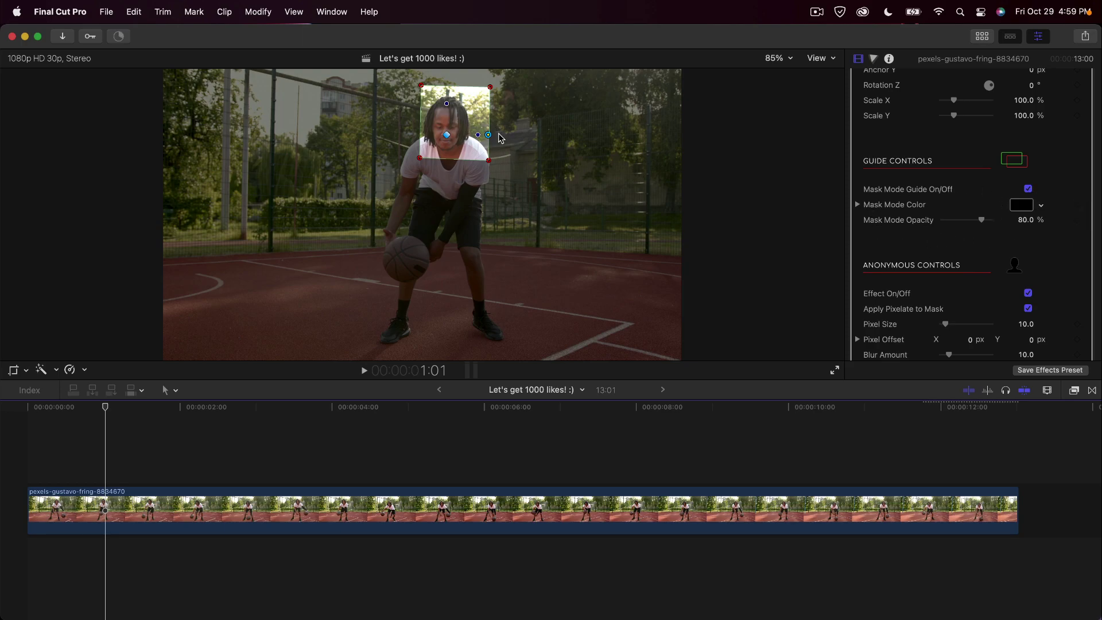
scroll(967, 282, "down", 2)
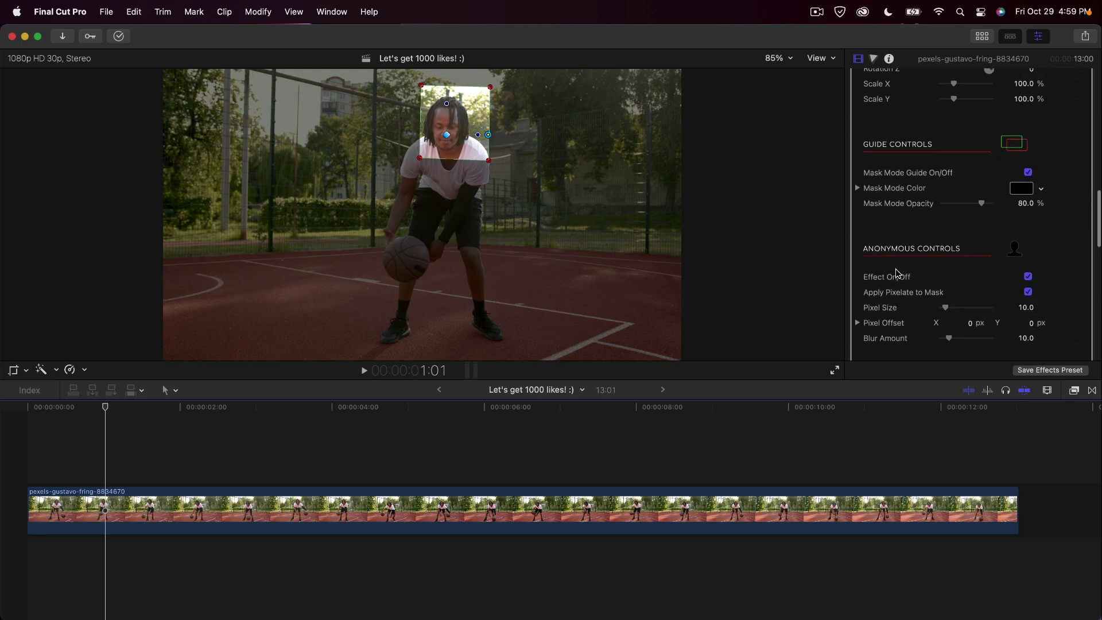
scroll(1035, 239, "up", 10)
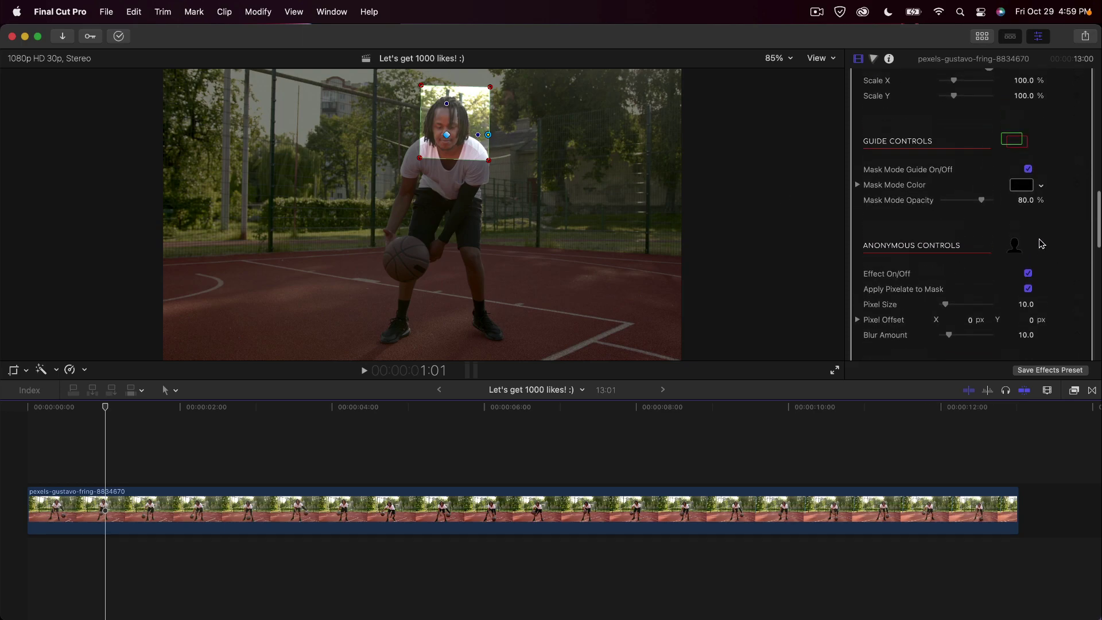
scroll(1042, 240, "up", 15)
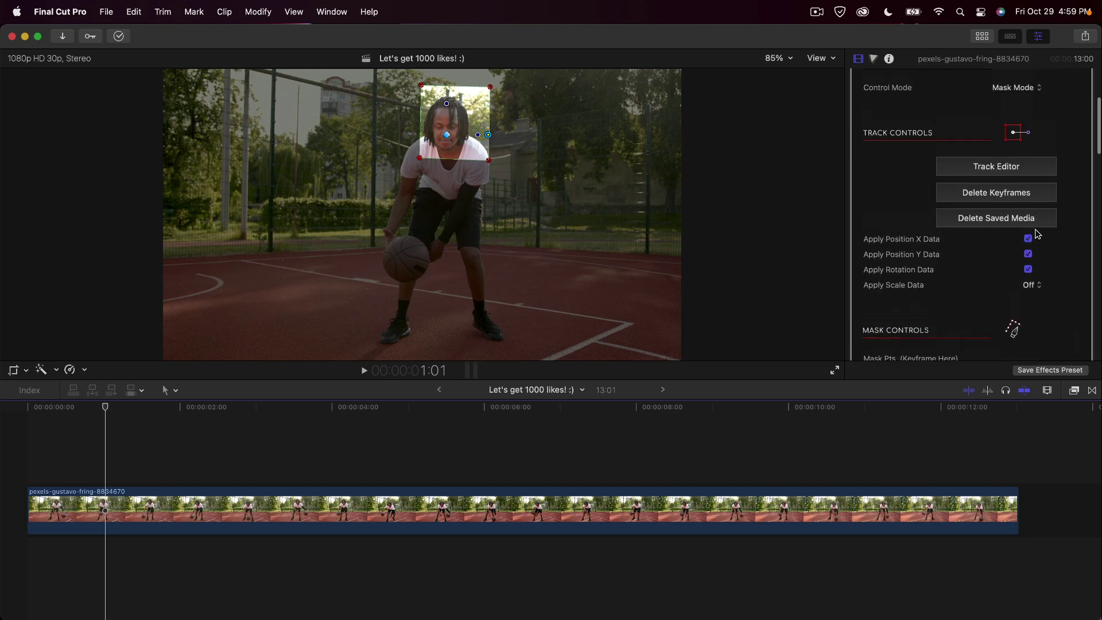
Switch Control Mode to Effect Mode and play the clip to watch the face pixelation
left_click(1015, 175)
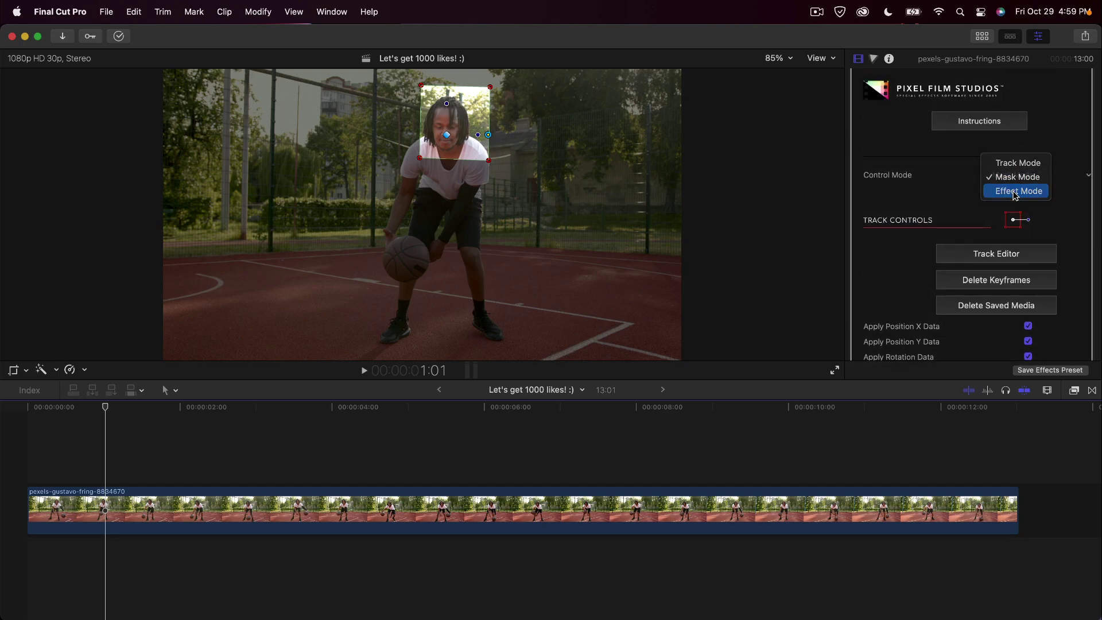
left_click(1015, 192)
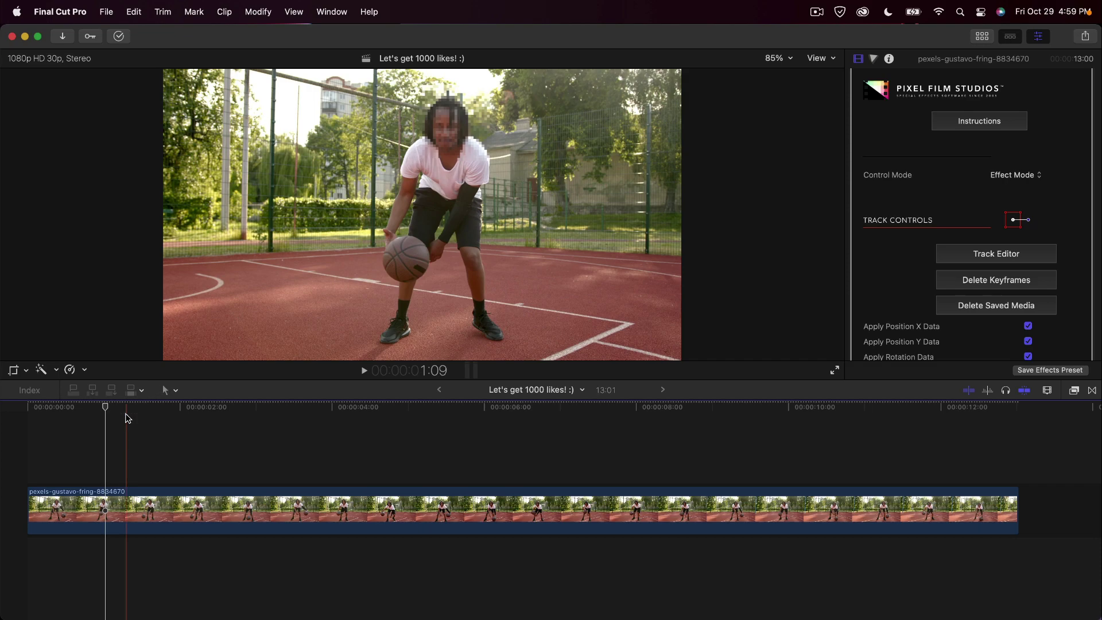
key("space")
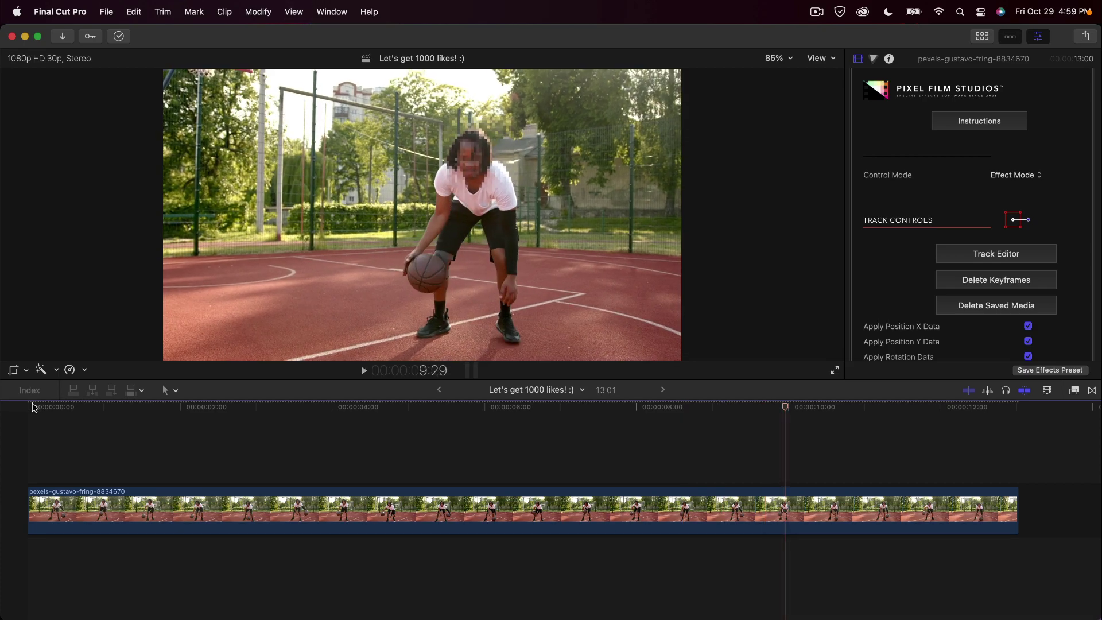
Stop playback and toggle the face effect off and on to compare
left_click(430, 437)
scroll(1004, 204, "down", 2)
scroll(970, 120, "up", 1)
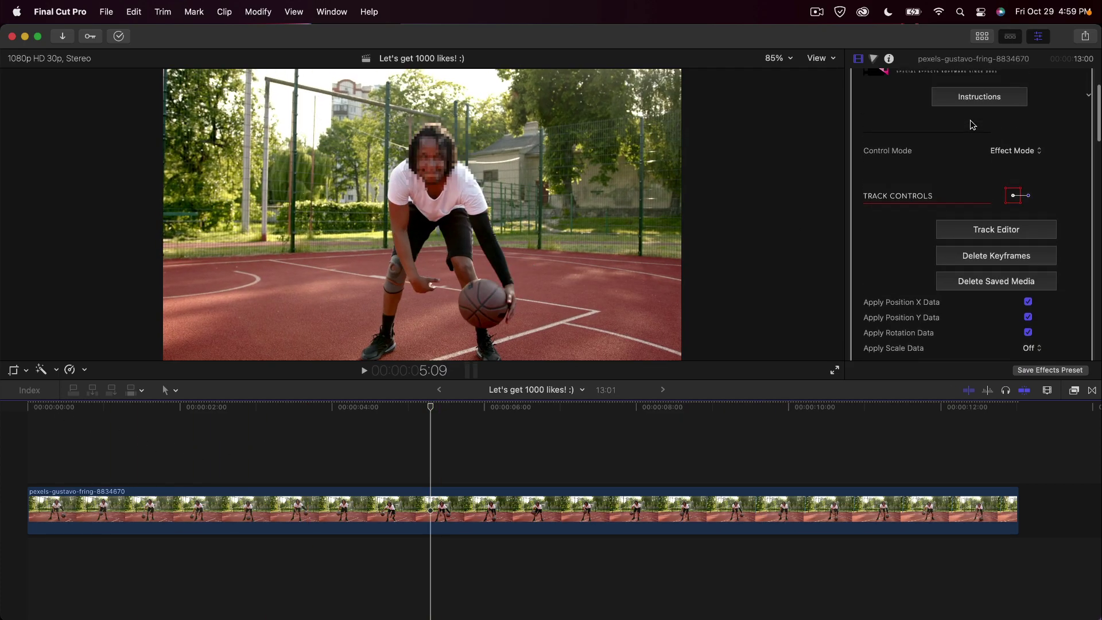
scroll(1008, 319, "down", 10)
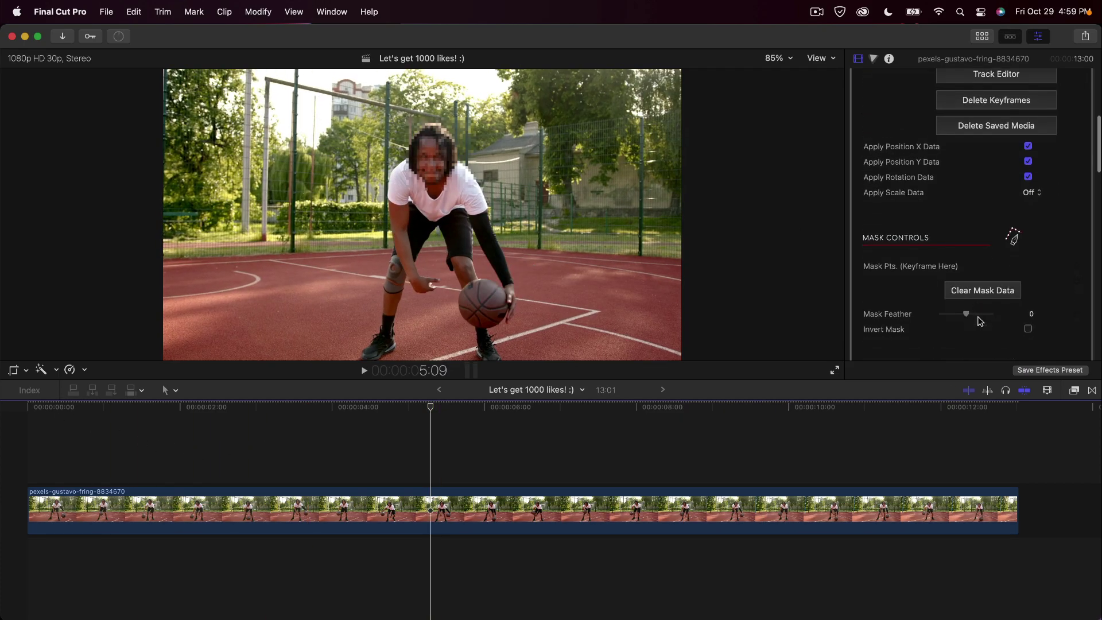
scroll(917, 310, "down", 10)
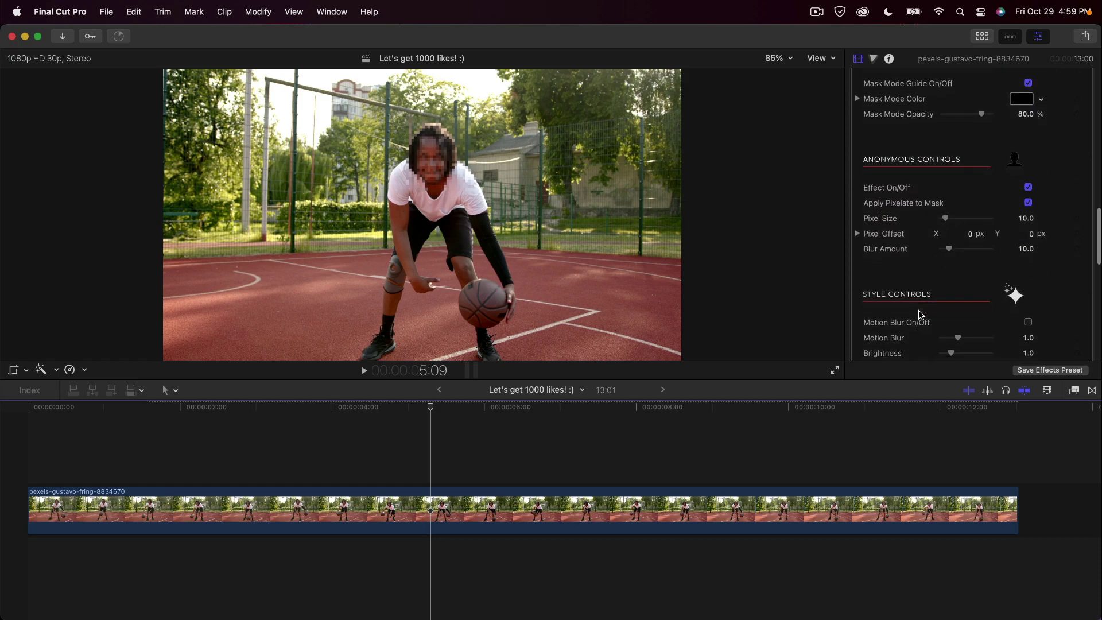
scroll(918, 314, "down", 3)
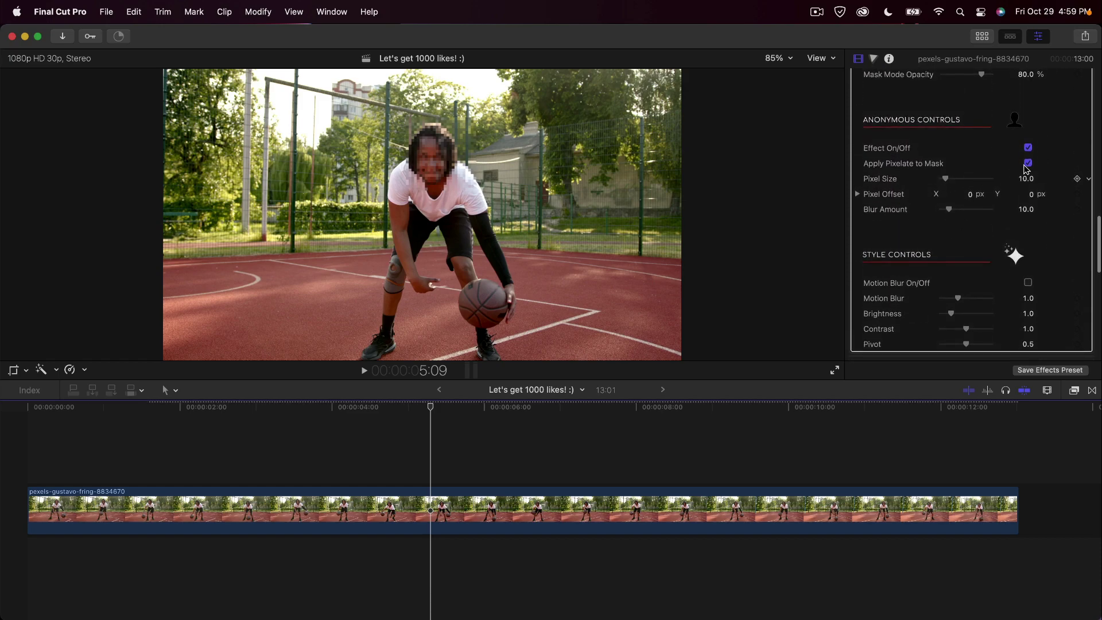
left_click(1027, 148)
left_click(1027, 148)
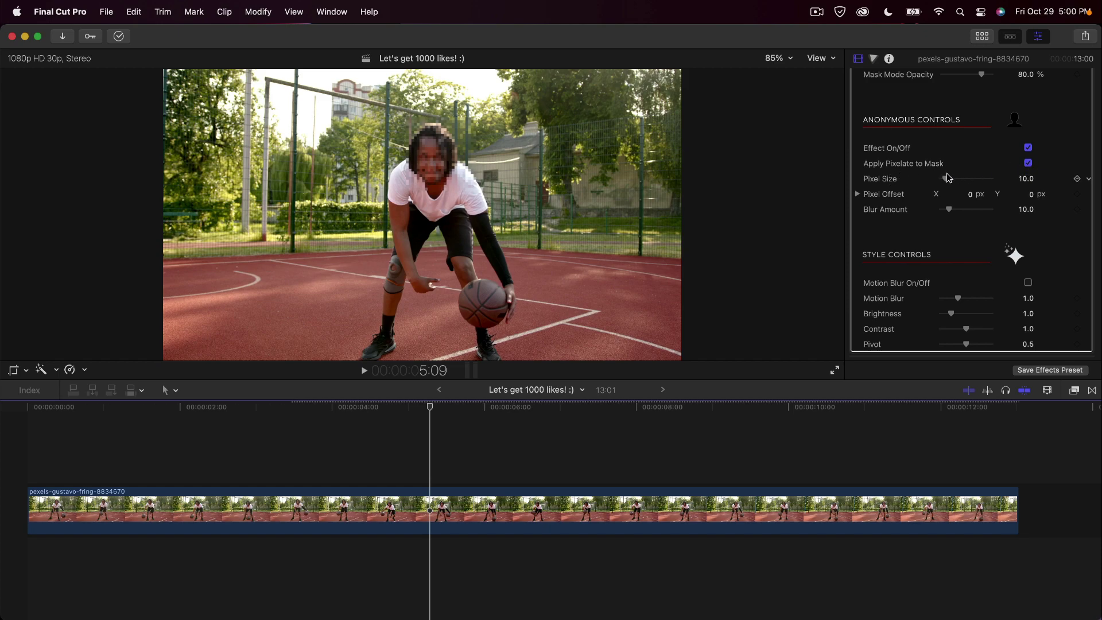
Set Pixel Size to 15 and X Pixel Offset to 0.08, keeping Blur Amount at 10
mouse_move(946, 180)
left_mouse_down()
mouse_move(972, 180)
mouse_move(948, 181)
left_mouse_up()
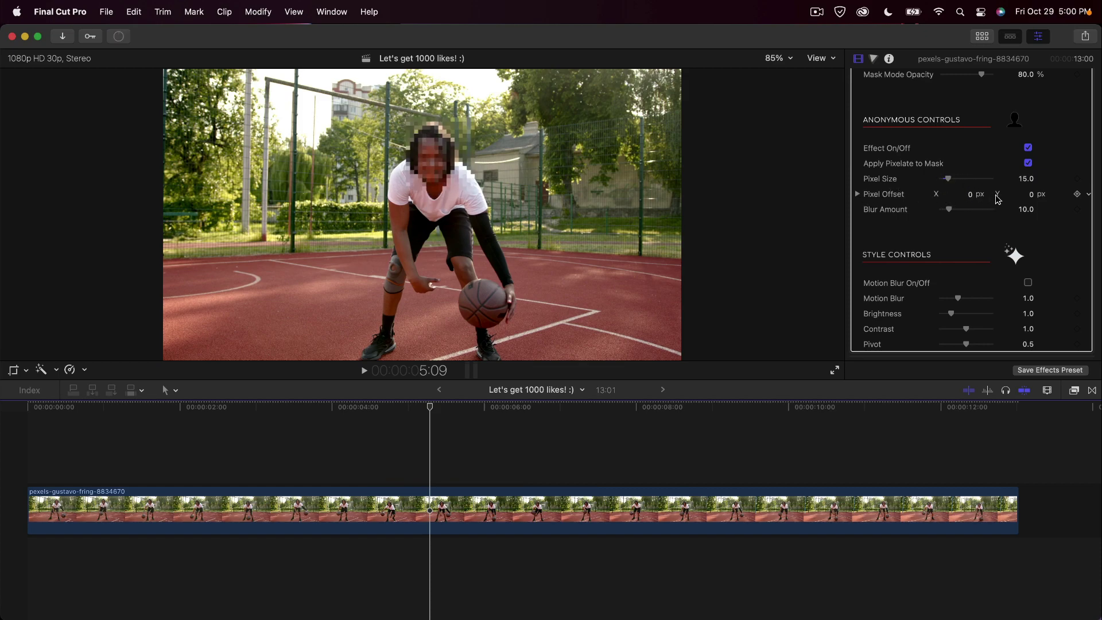
left_click(968, 195)
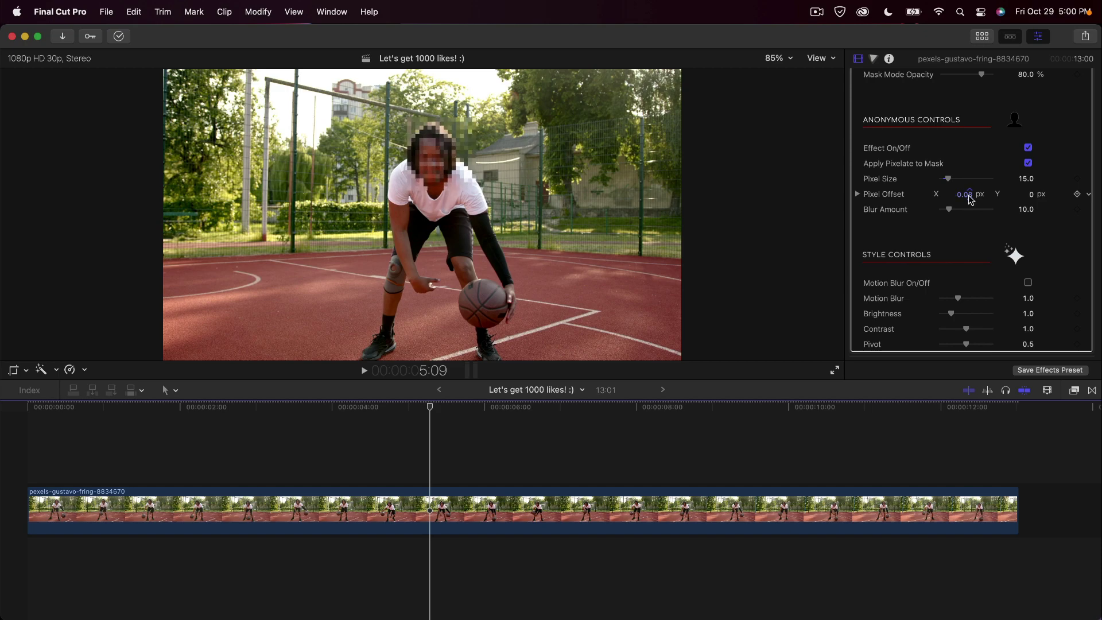
mouse_move(950, 211)
left_mouse_down()
mouse_move(972, 210)
mouse_move(931, 213)
left_mouse_up()
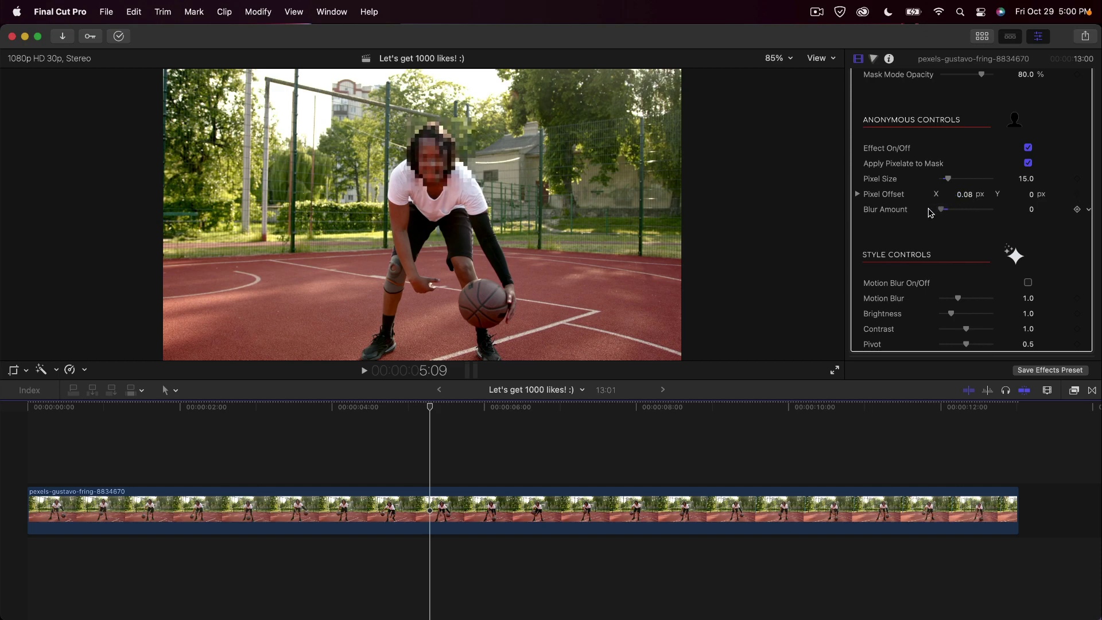
key("super+z")
scroll(975, 230, "down", 2)
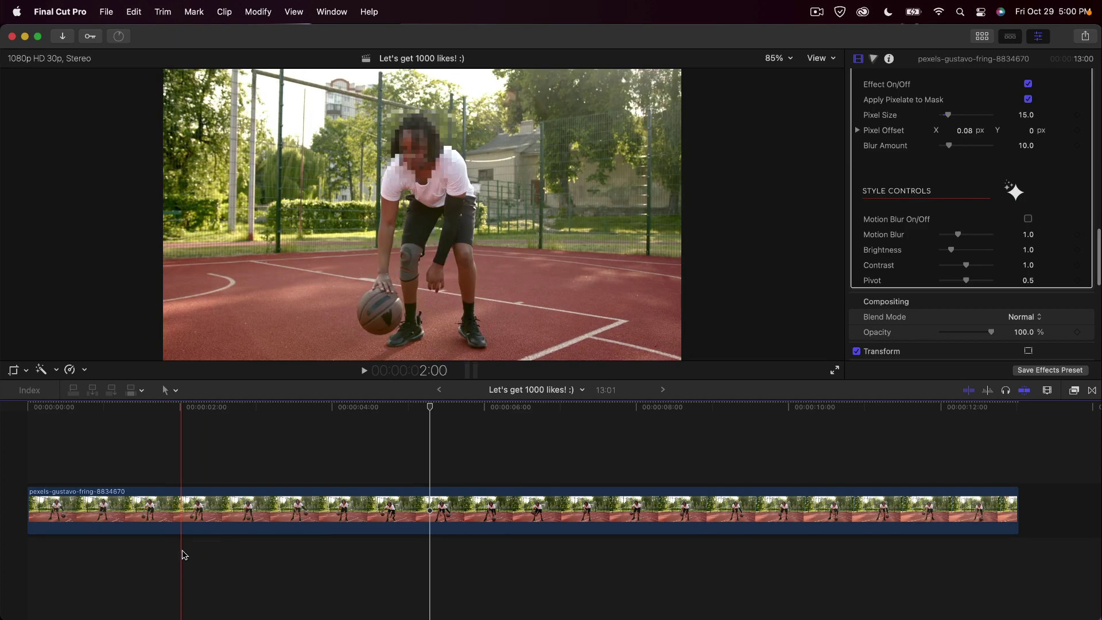
Turn on Motion Blur for the face pixelation and replay the clip to check it
key("space")
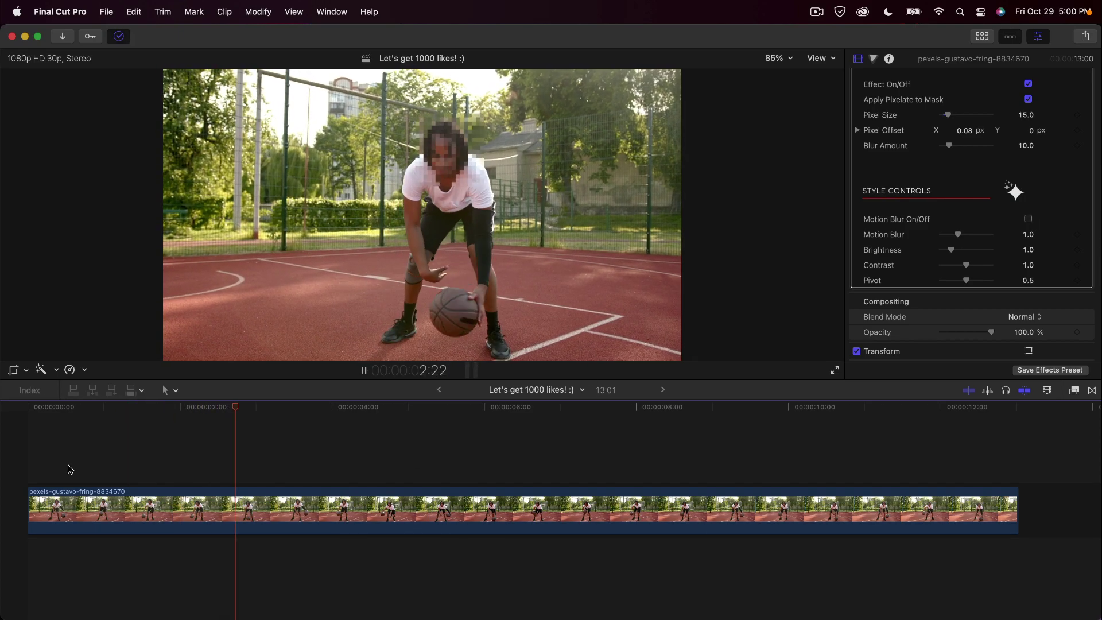
key("space")
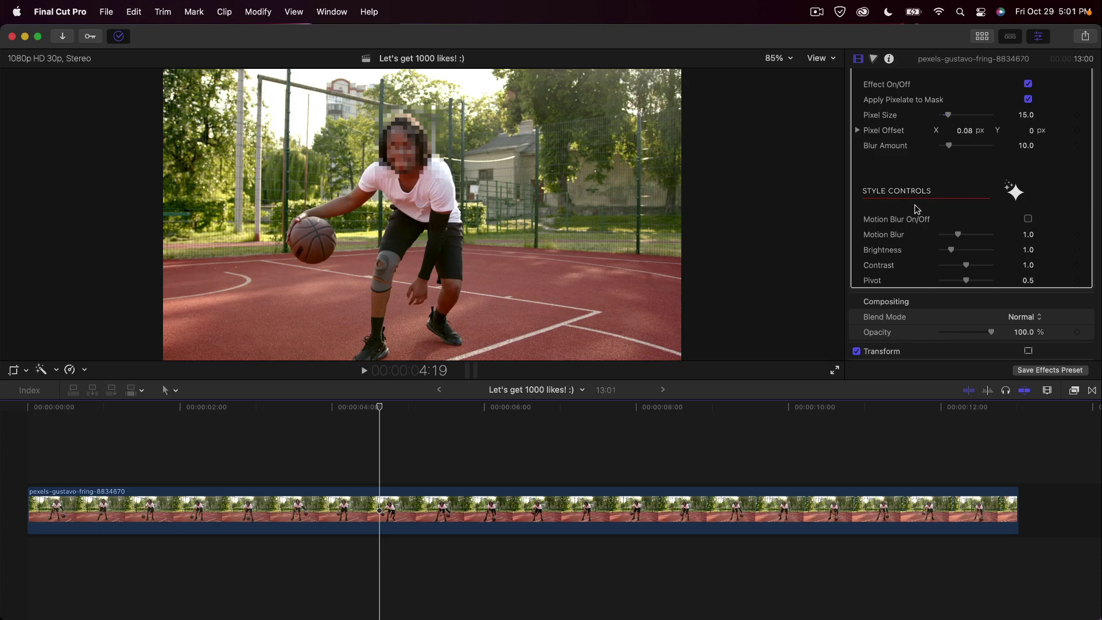
key("space")
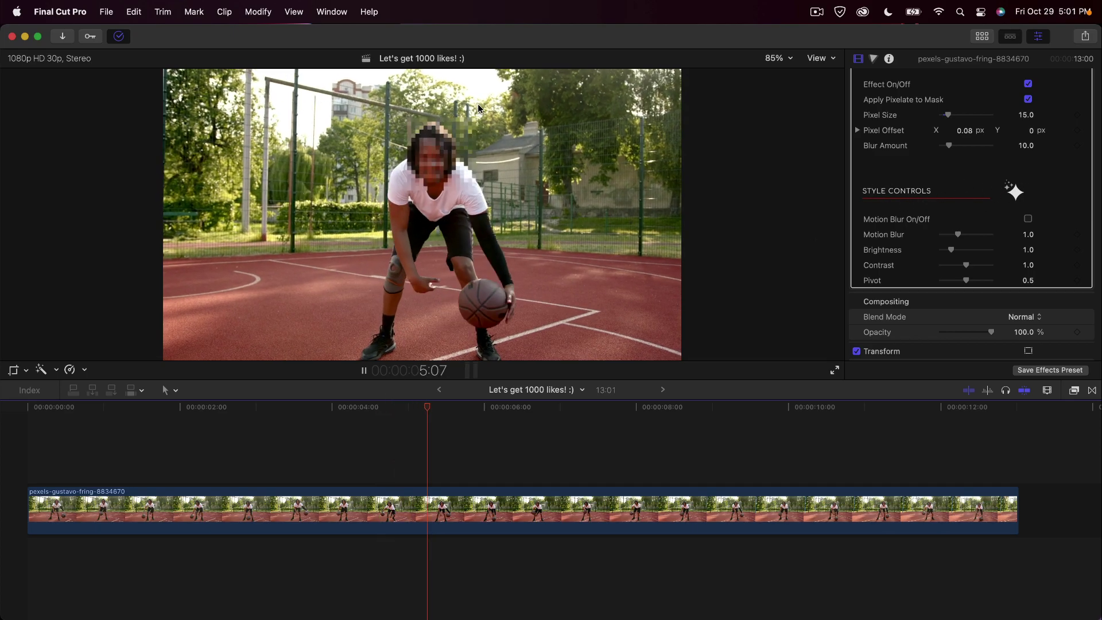
left_click(1028, 220)
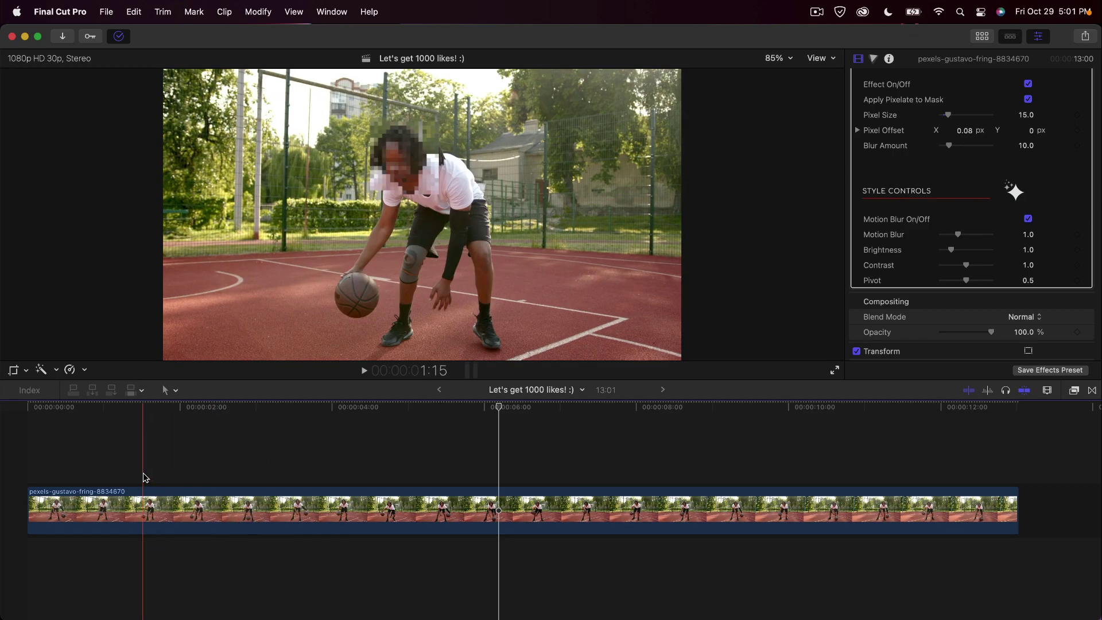
key("space")
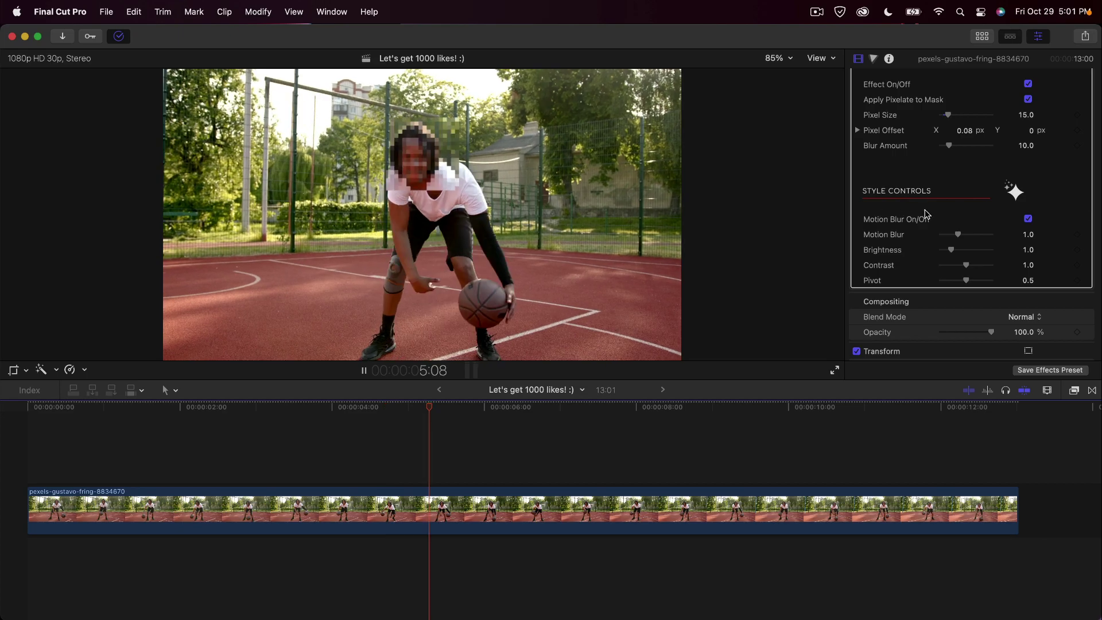
key("space")
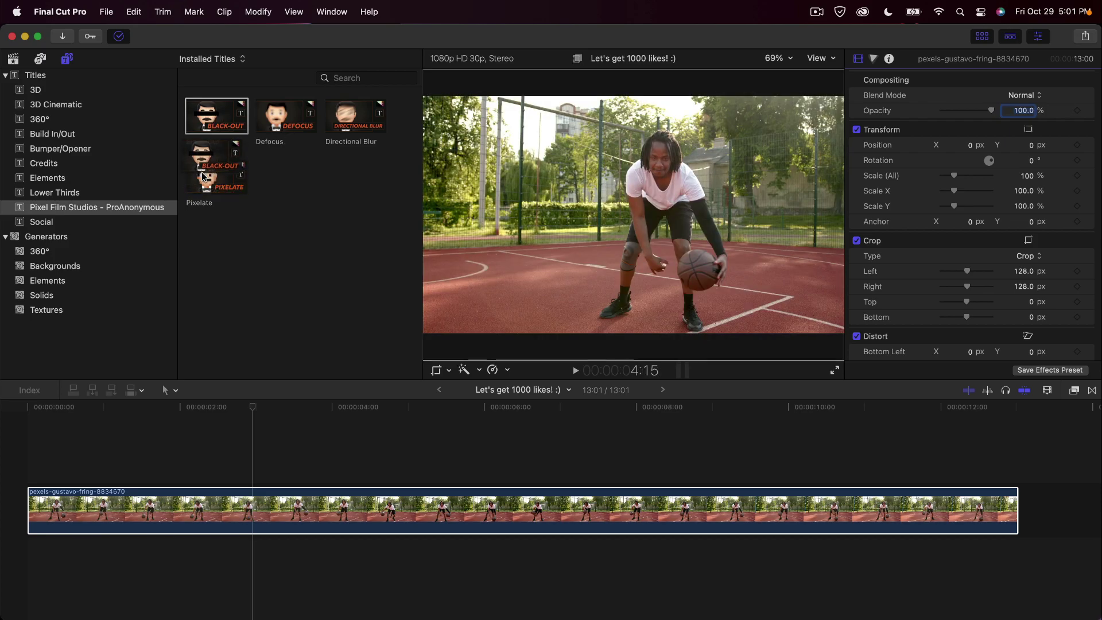
Add a Black-Out title above the basketball clip and extend it to the clip's end
left_click_drag(217, 122, 27, 450)
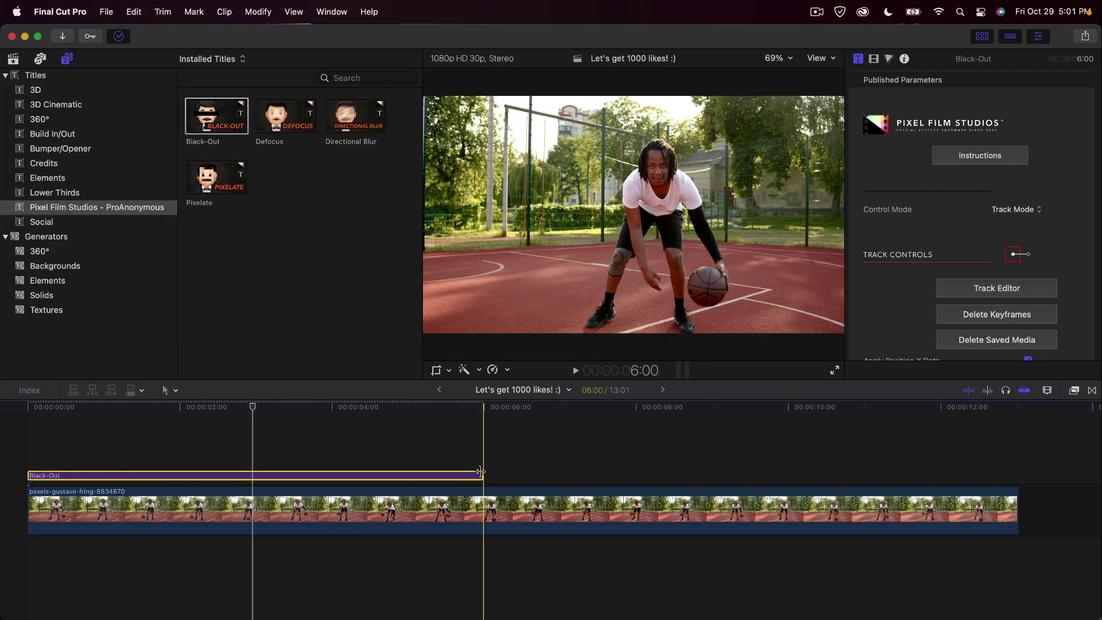
left_click_drag(482, 475, 1015, 462)
key("ctrl+super+1")
scroll(970, 253, "down", 10)
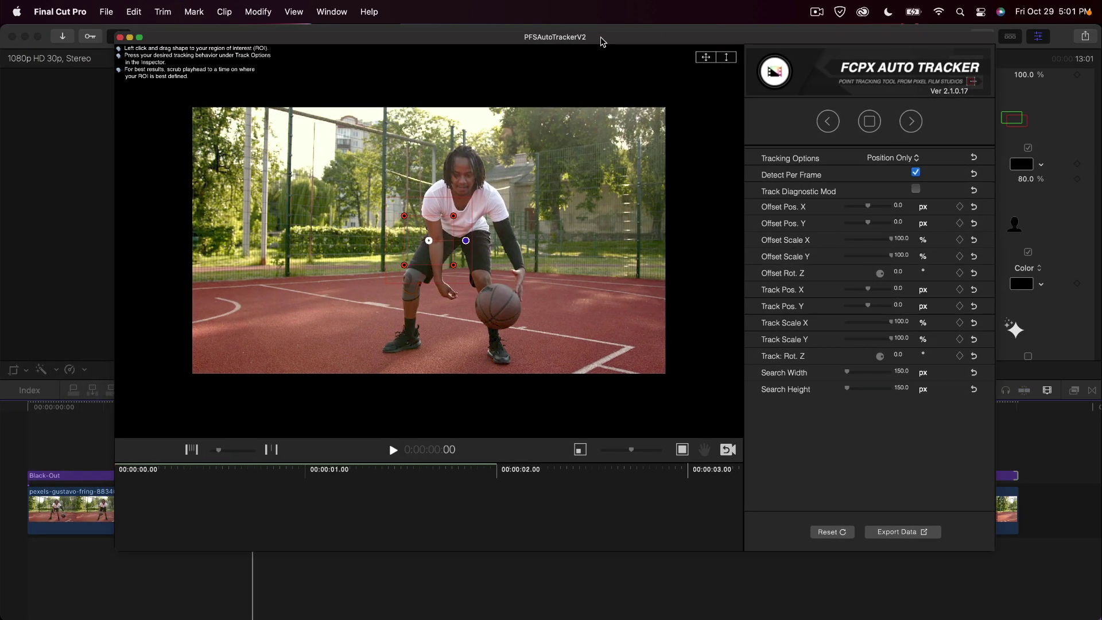
Fit the tracking region to the player's face, track forward, and export the tracking data
left_click_drag(182, 475, 91, 475)
left_click_drag(447, 222, 479, 165)
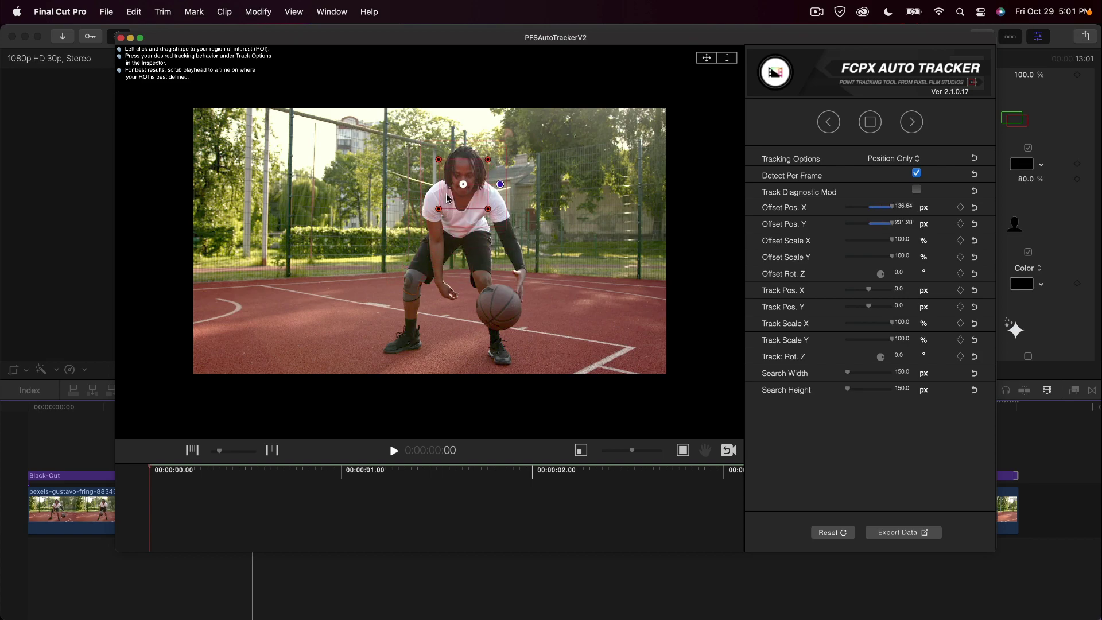
left_click_drag(481, 205, 483, 207)
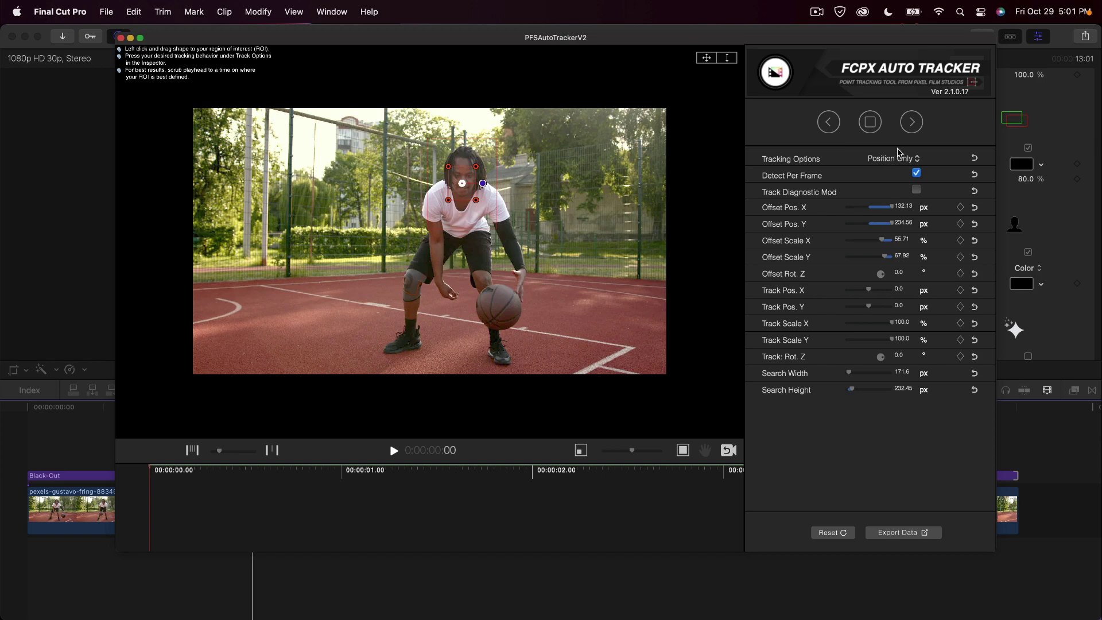
left_click(905, 126)
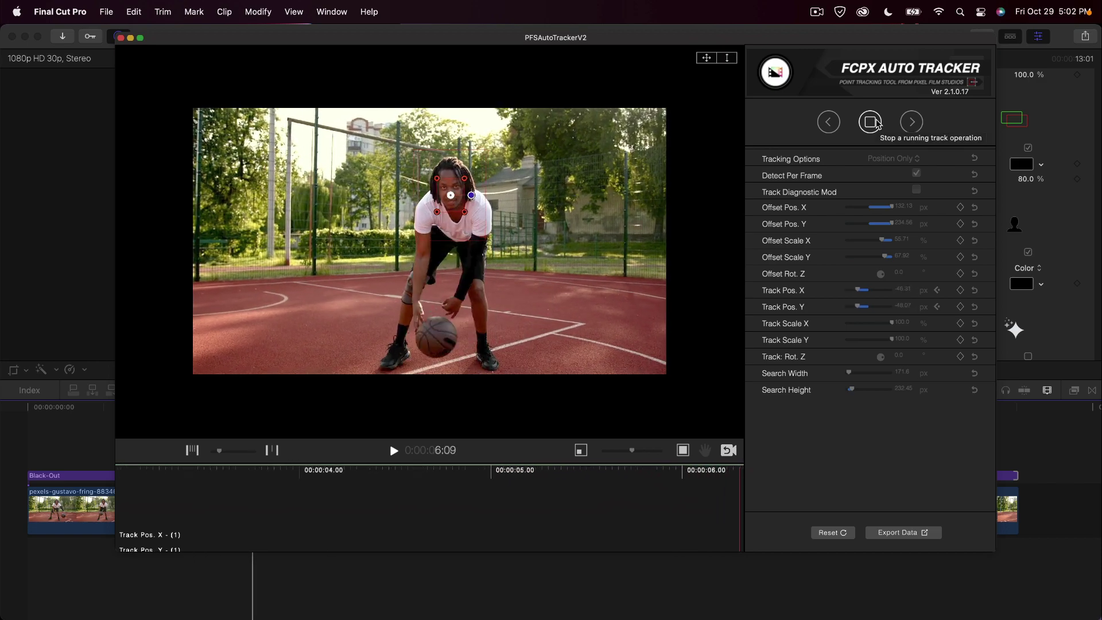
left_click(872, 121)
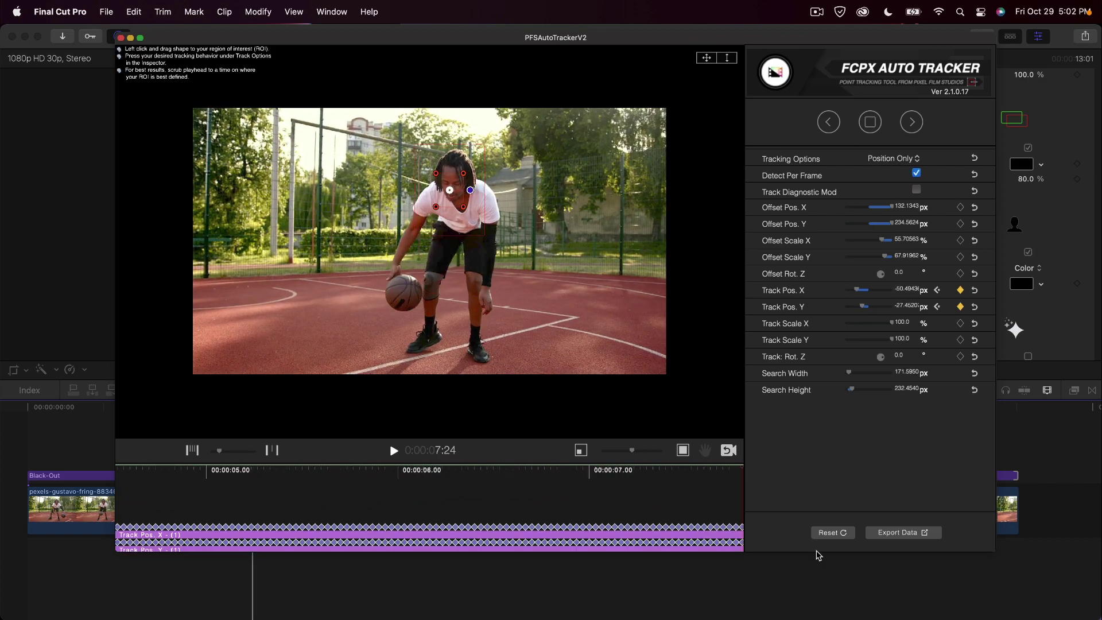
left_click(897, 530)
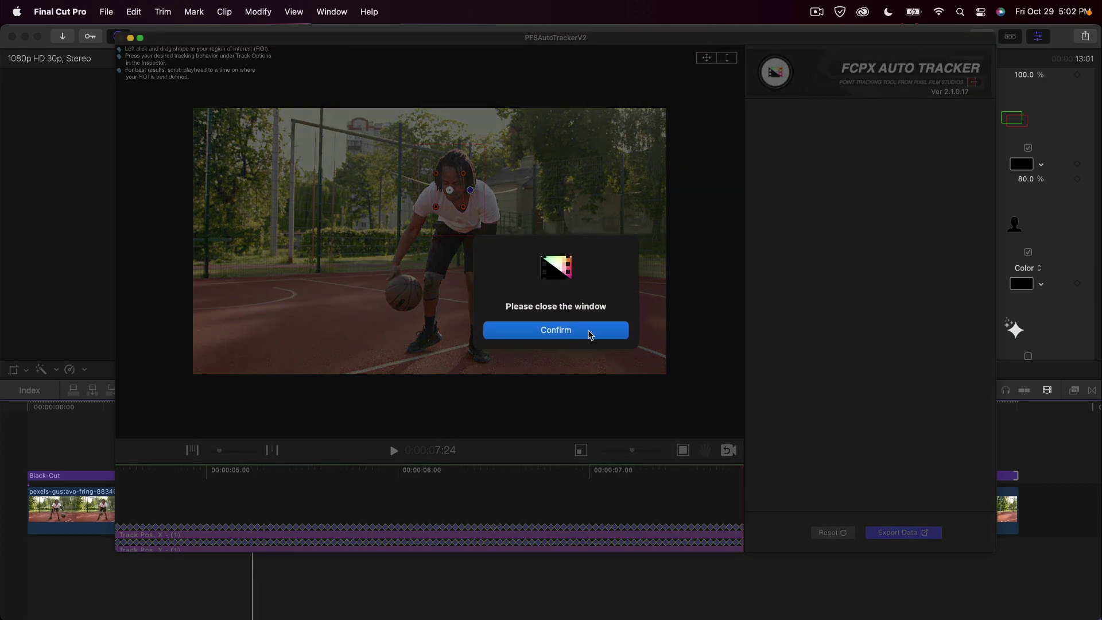
left_click(591, 334)
scroll(927, 236, "up", 3)
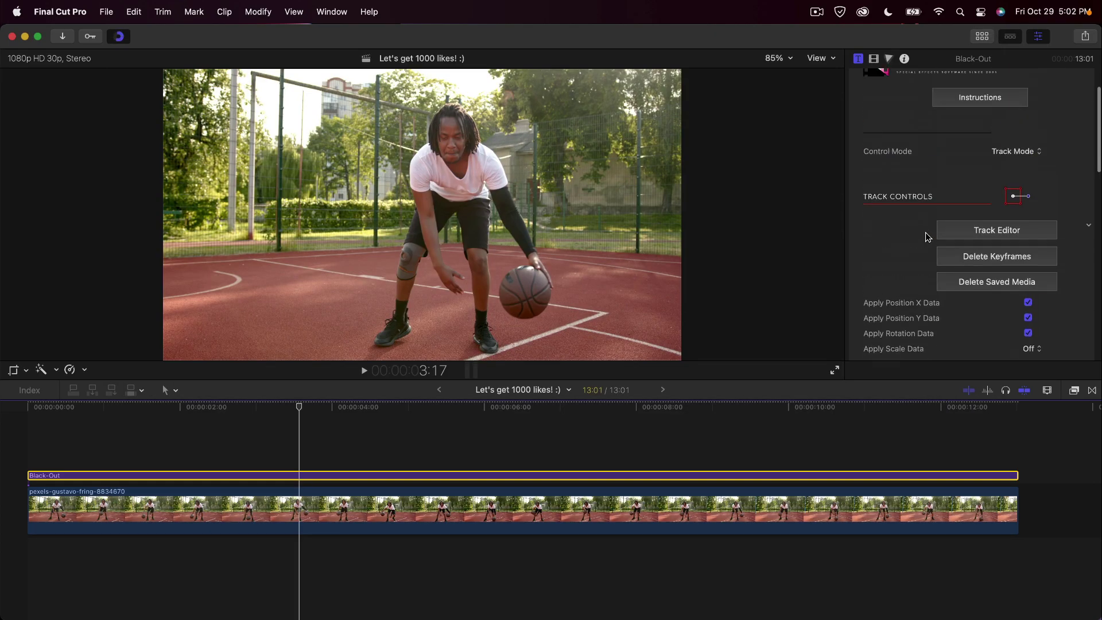
Put the Black-Out title in Mask Mode and place mask points on the player's head
left_click(1032, 191)
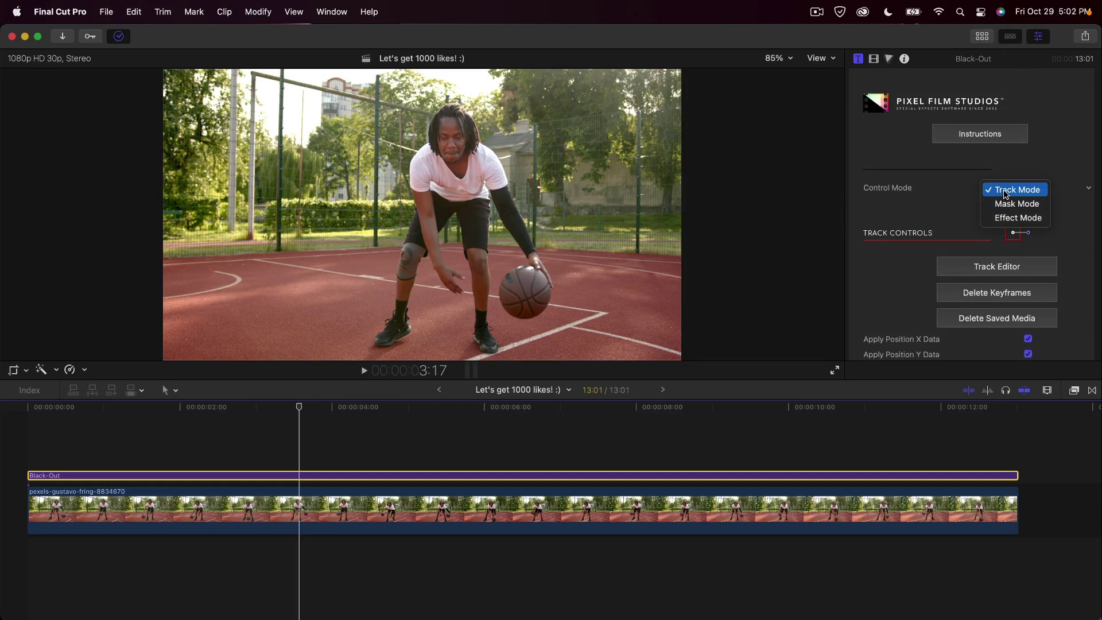
left_click(1003, 204)
scroll(890, 246, "down", 5)
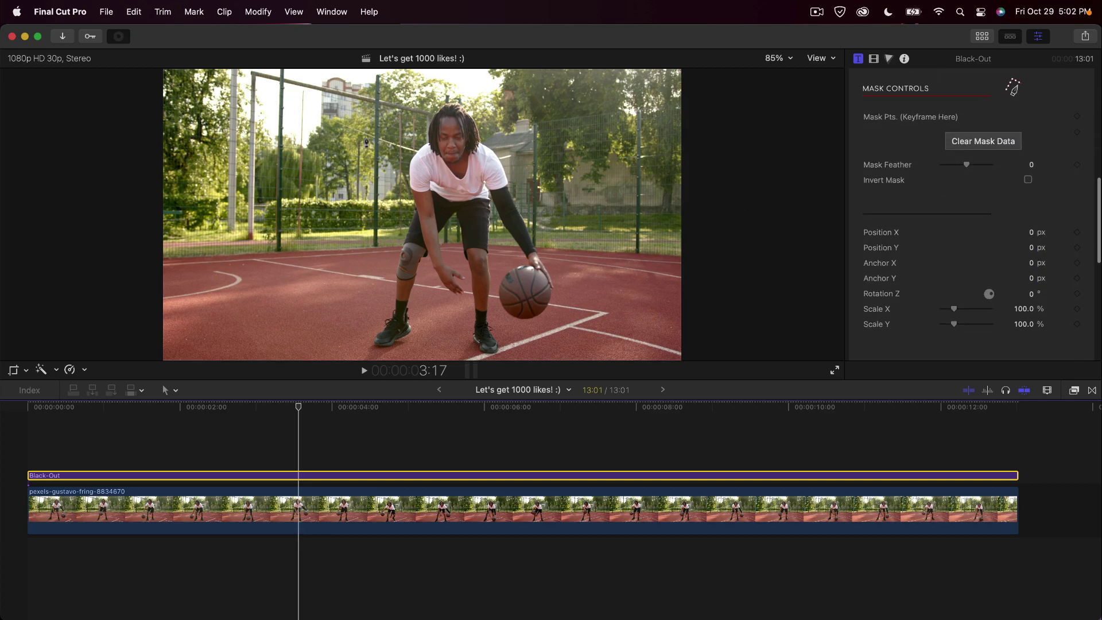
left_click(428, 102)
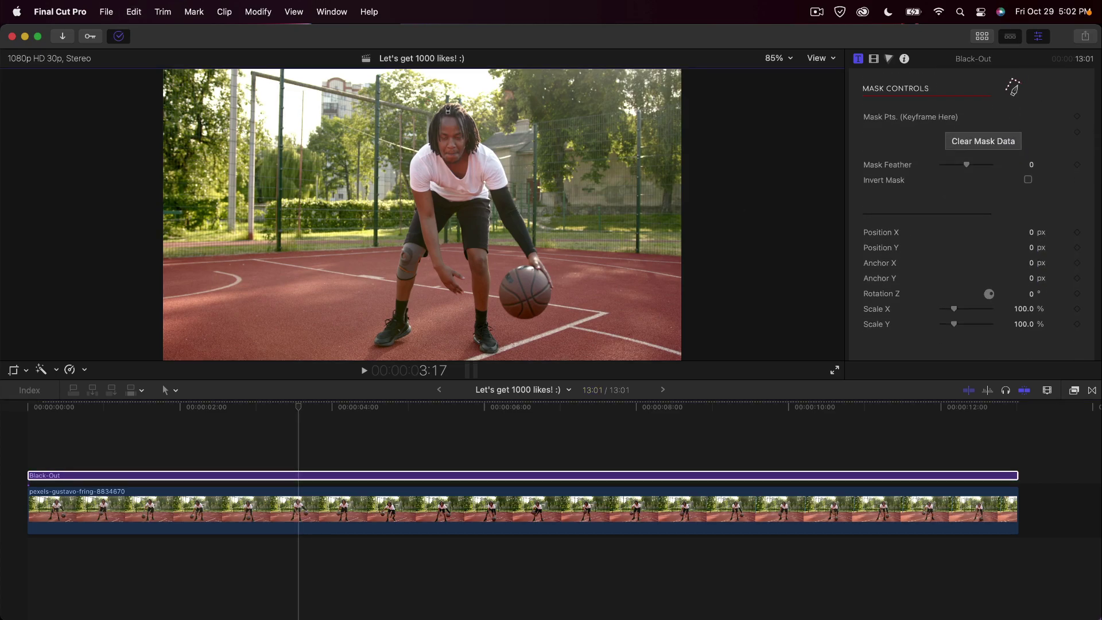
left_click(430, 141)
Zoom the viewer to 200% and pull the mask's top point down to the forehead
left_click(777, 58)
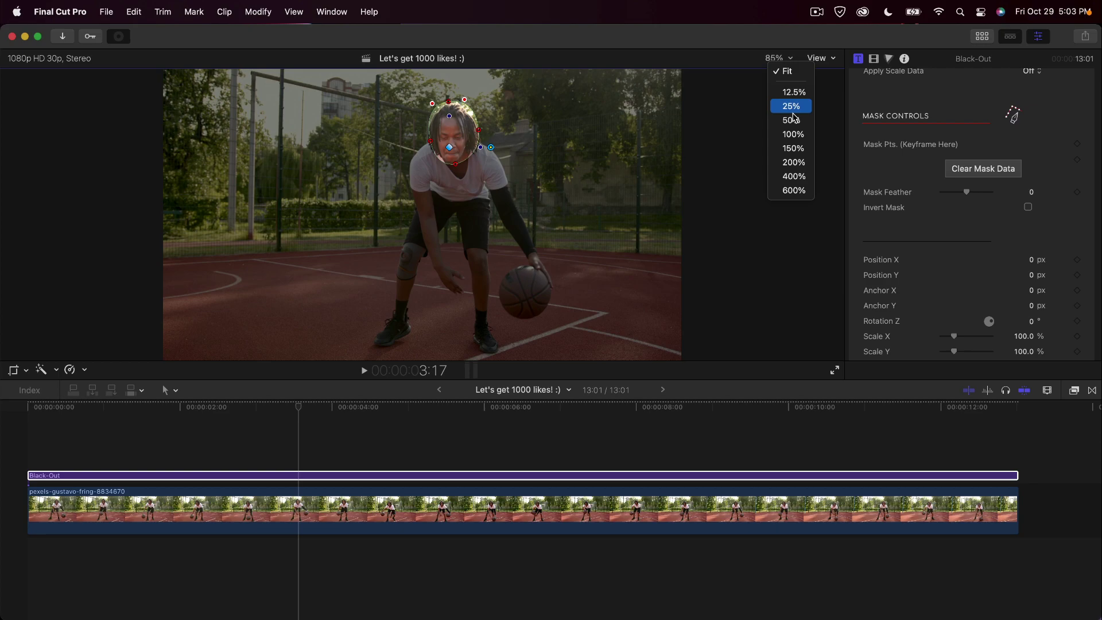
left_click(789, 160)
scroll(819, 229, "up", 10)
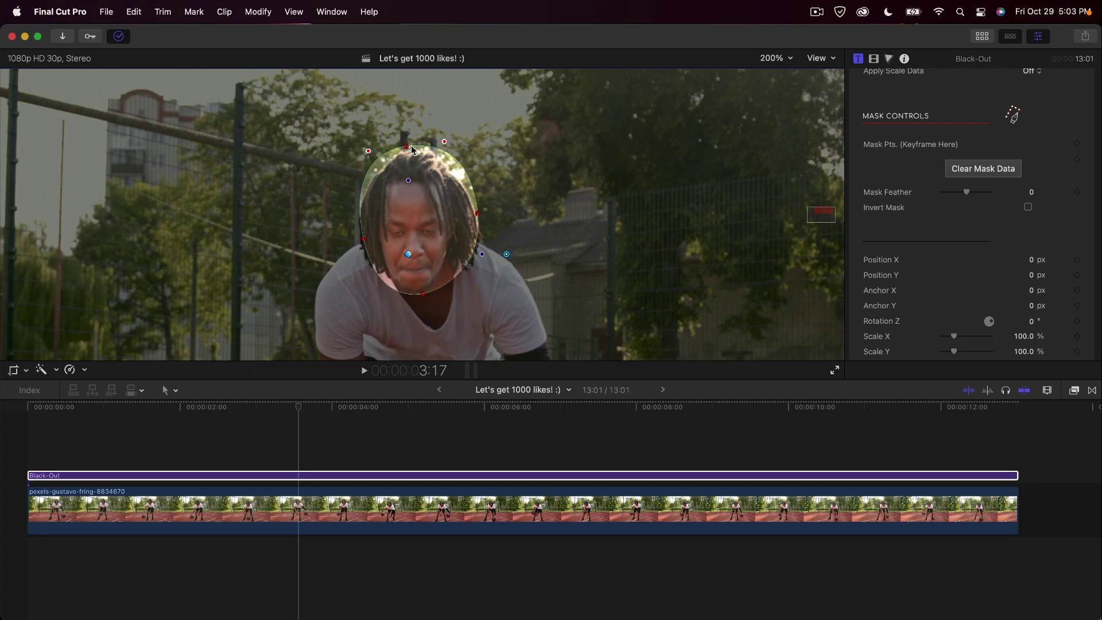
left_click_drag(407, 146, 436, 147)
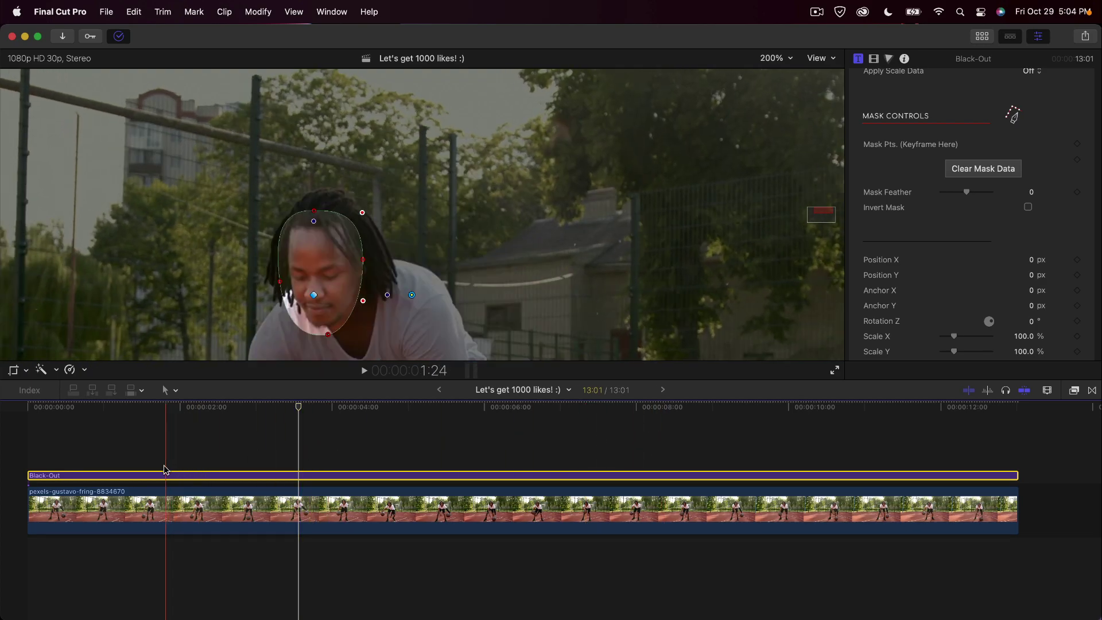
Select the Black-Out clip and return the viewer to Fit
left_click(137, 474)
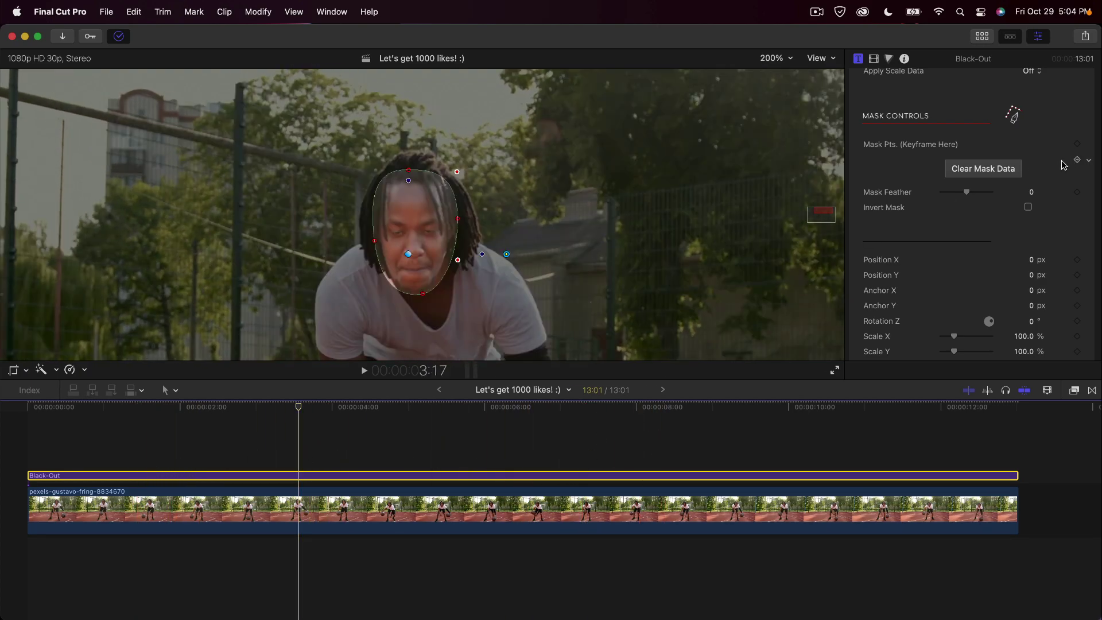
scroll(995, 189, "up", 10)
left_click(783, 59)
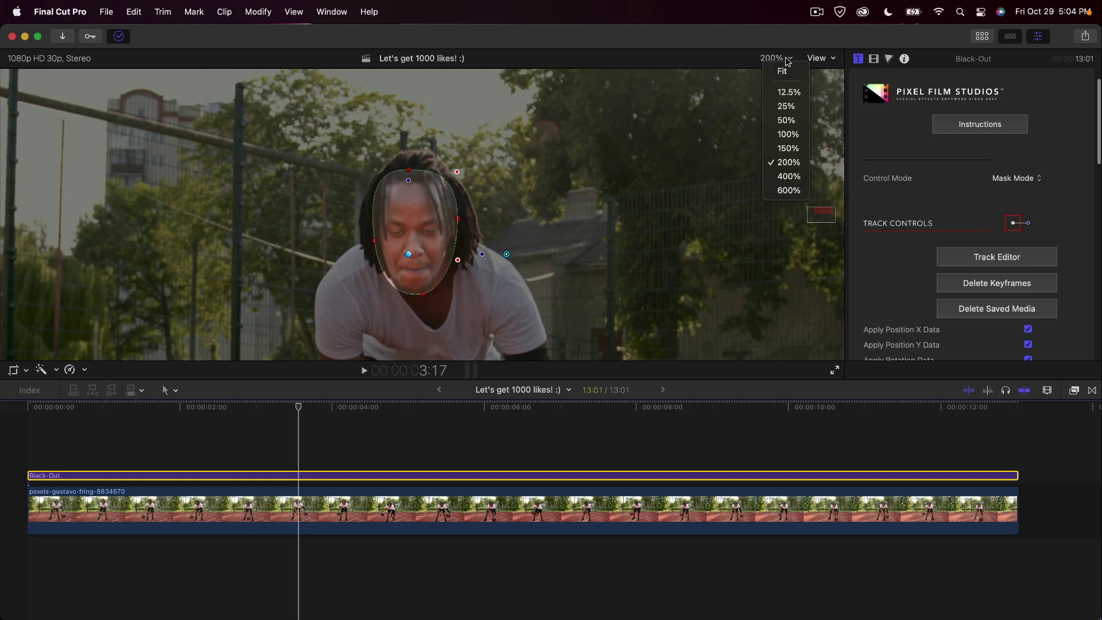
key("Return")
left_click(1013, 178)
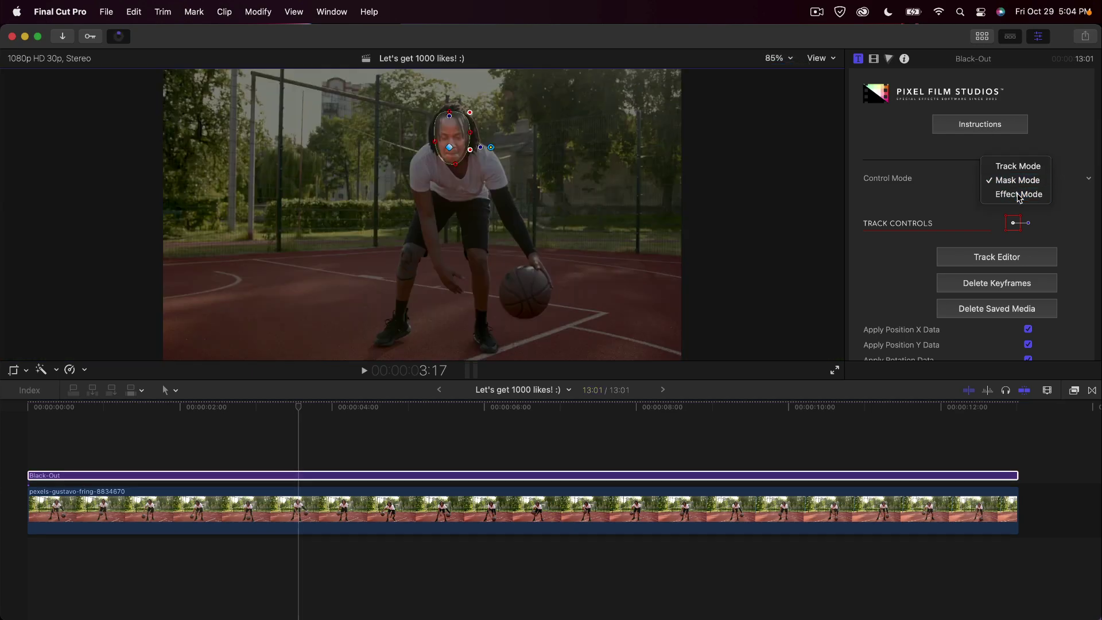
Switch the Black-Out title to Effect Mode and play the clip to preview the black face cover
left_click(1015, 196)
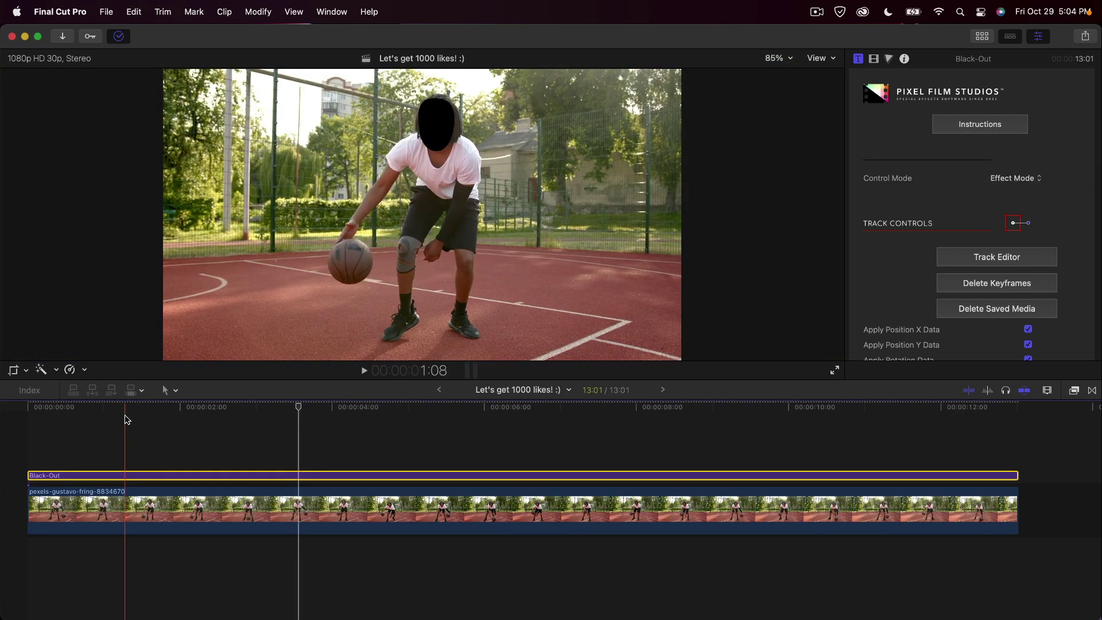
left_click(86, 475)
scroll(936, 86, "up", 2)
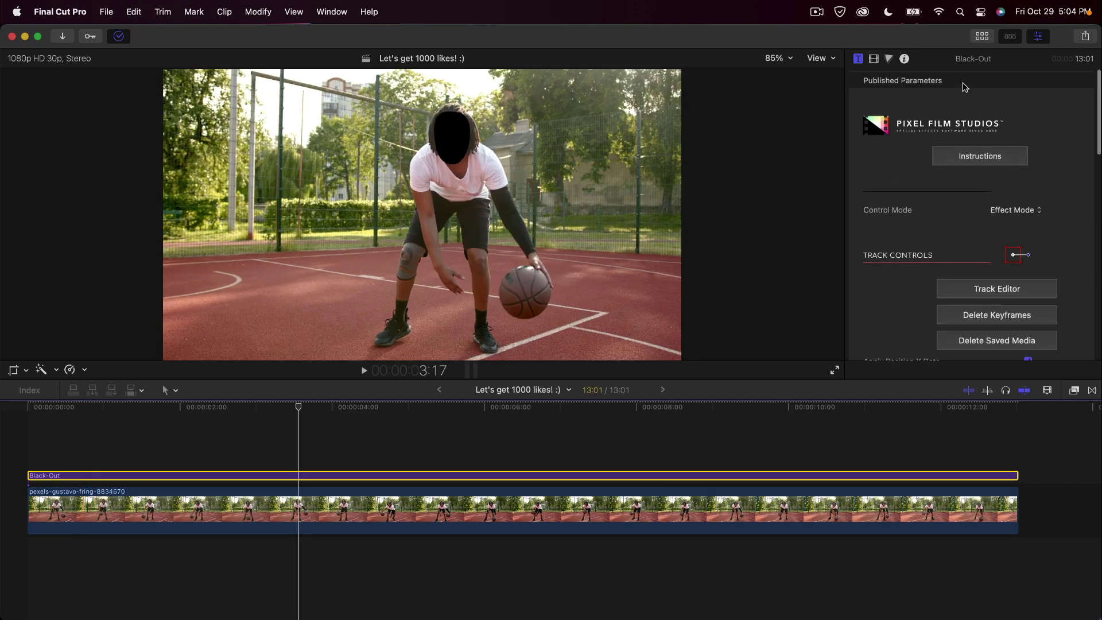
key("c")
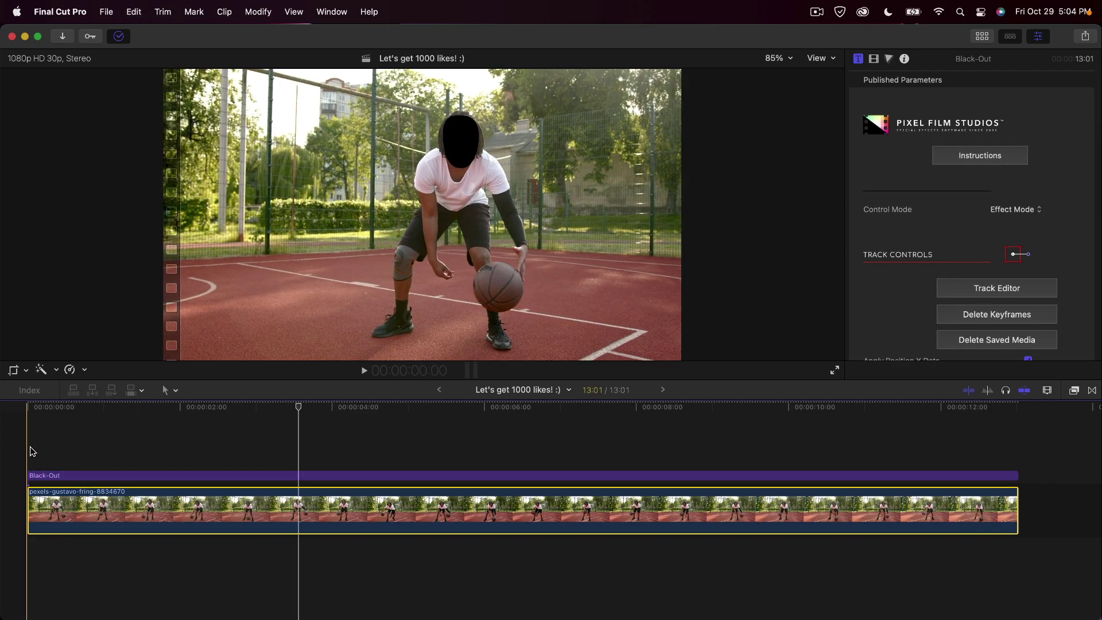
key("space")
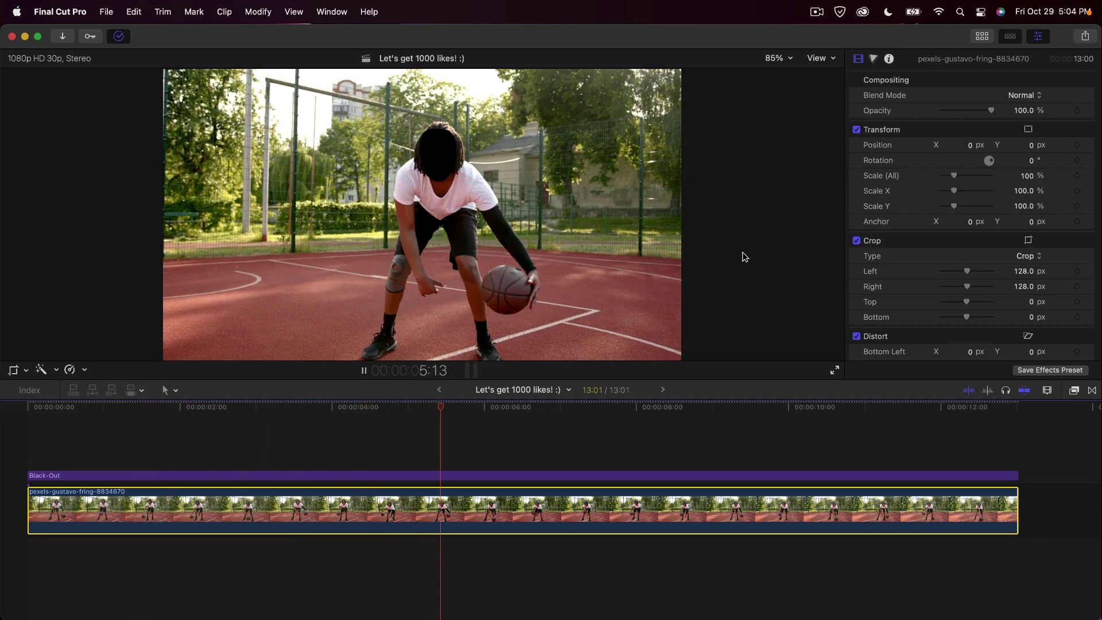
Change the Black-Out face cover's fill colour from black to red
key("space")
key("super+Up")
scroll(925, 211, "down", 2)
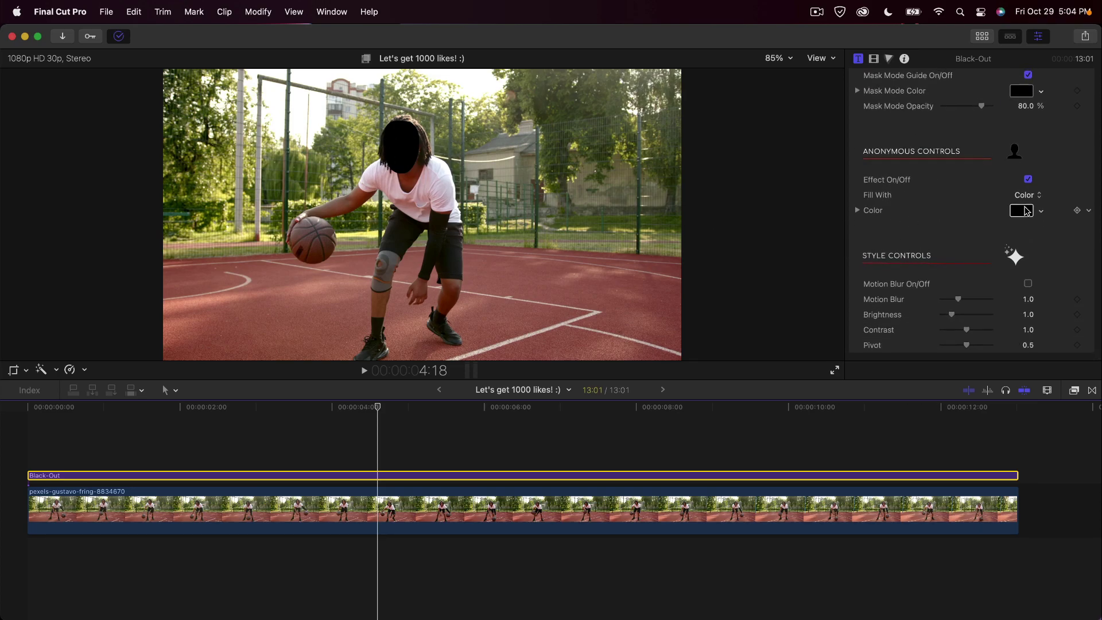
left_click(1024, 211)
left_click_drag(819, 281, 718, 278)
left_click_drag(773, 184, 804, 188)
left_click(693, 96)
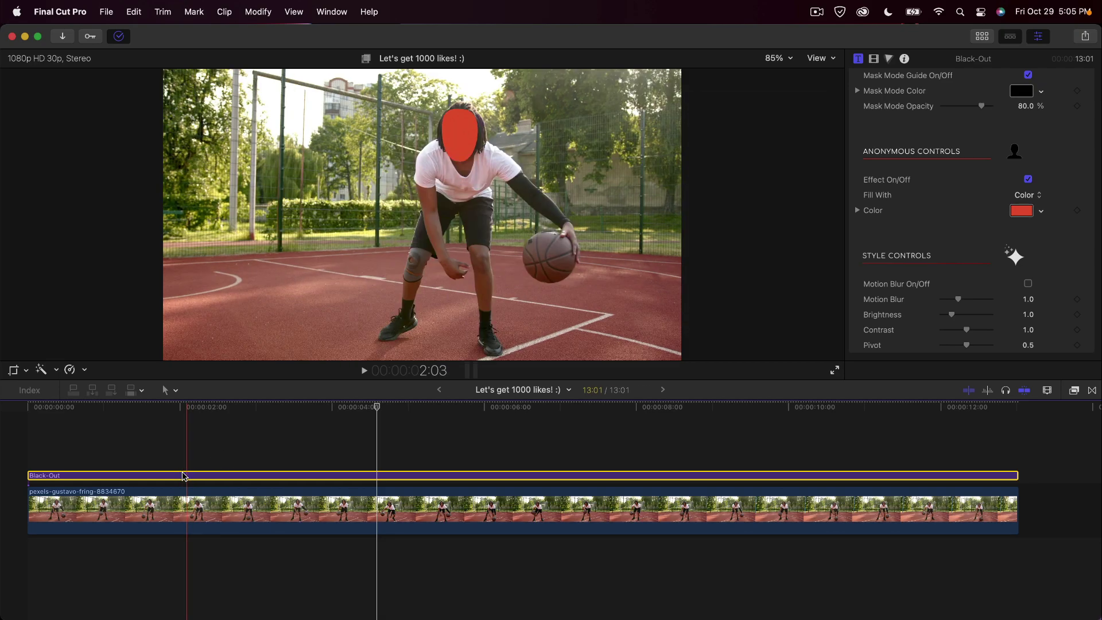
Move the playhead to 2:29 and show the Titles and Generators browser
left_click(252, 475)
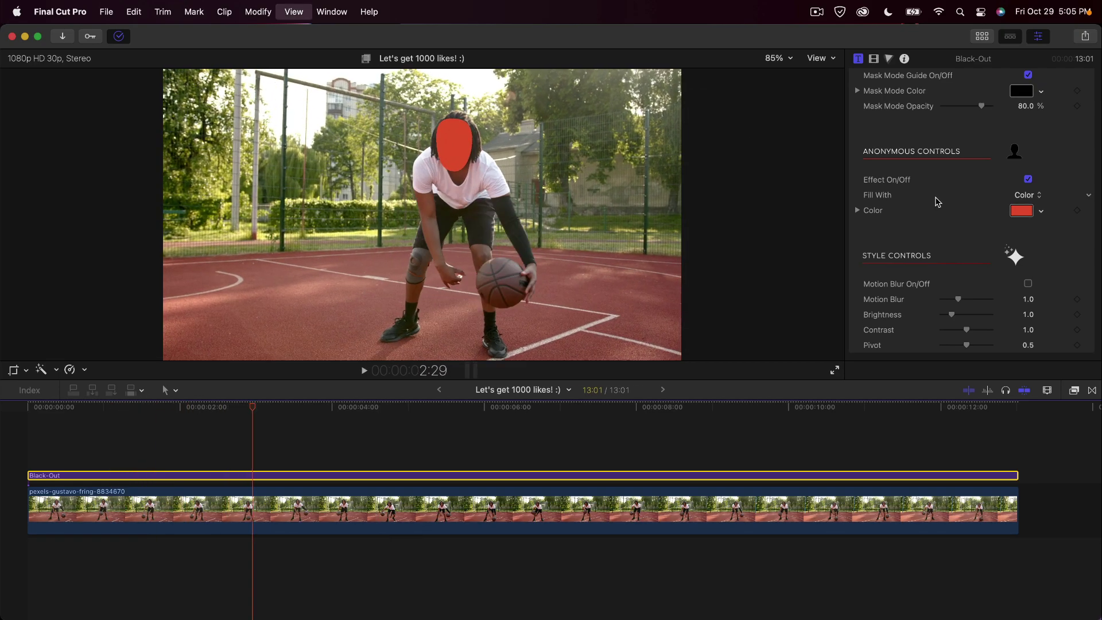
scroll(941, 172, "up", 5)
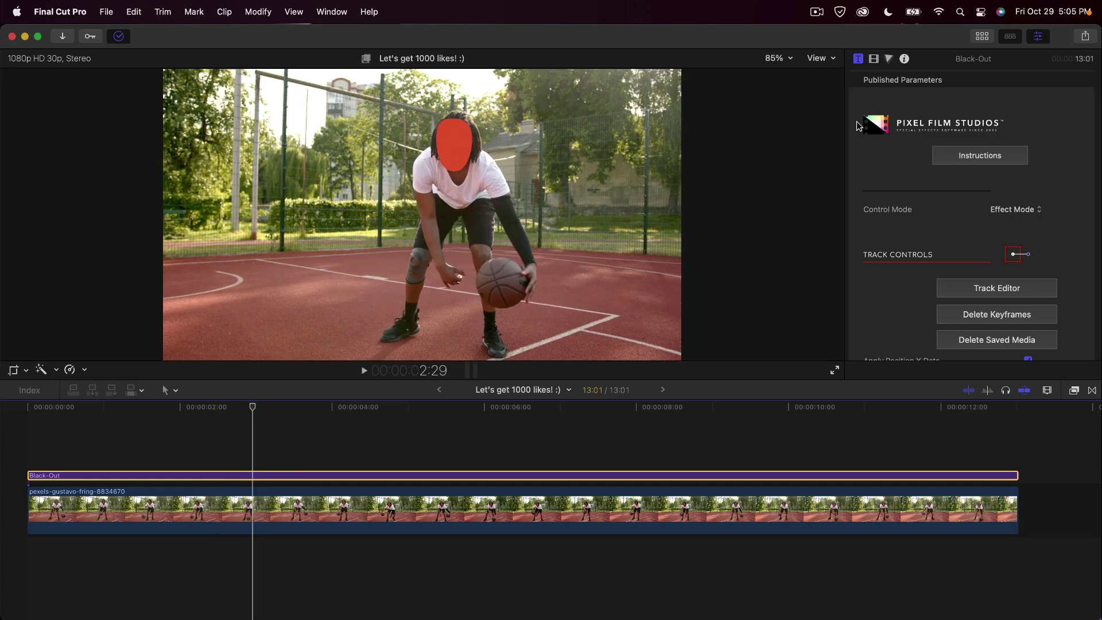
left_click(983, 39)
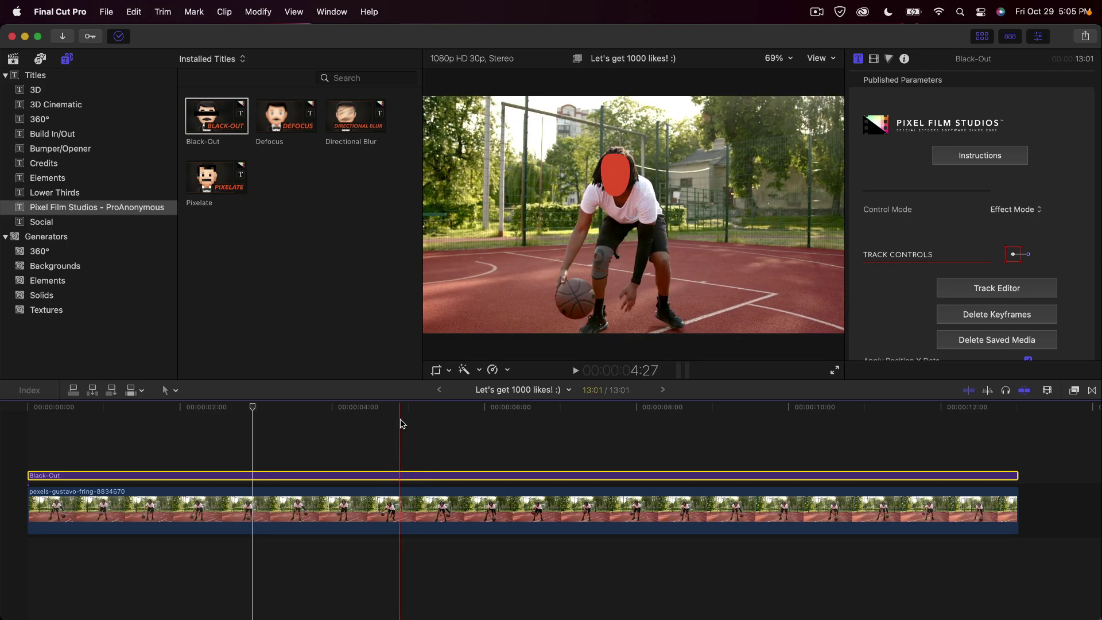
Add a second Black-Out title above the first one and hide the titles browser
left_click_drag(367, 408, 324, 407)
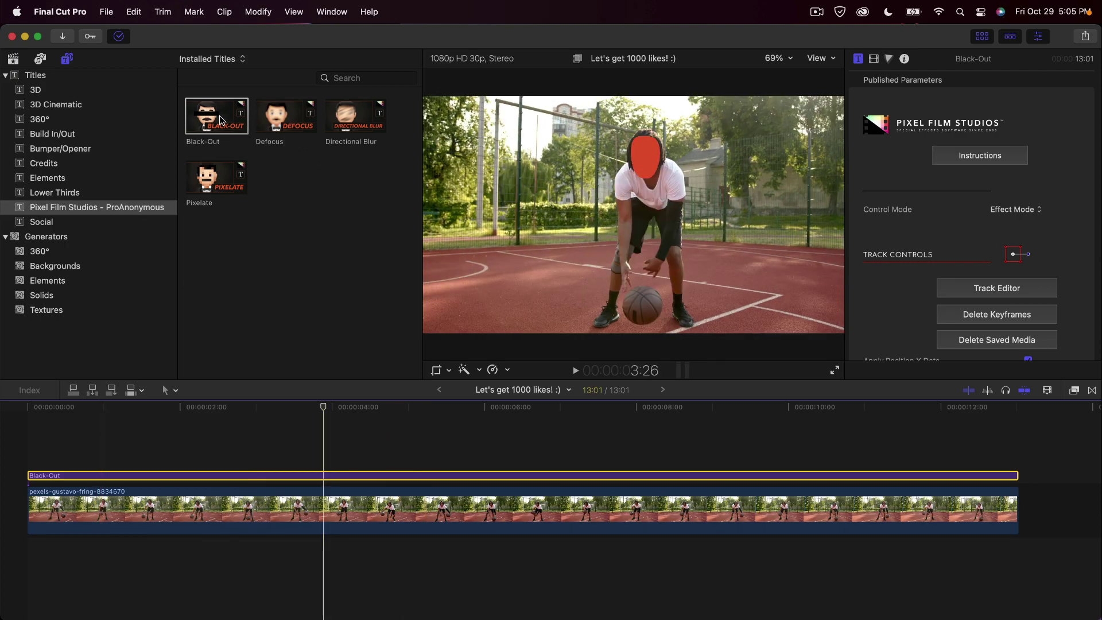
left_click_drag(220, 119, 158, 447)
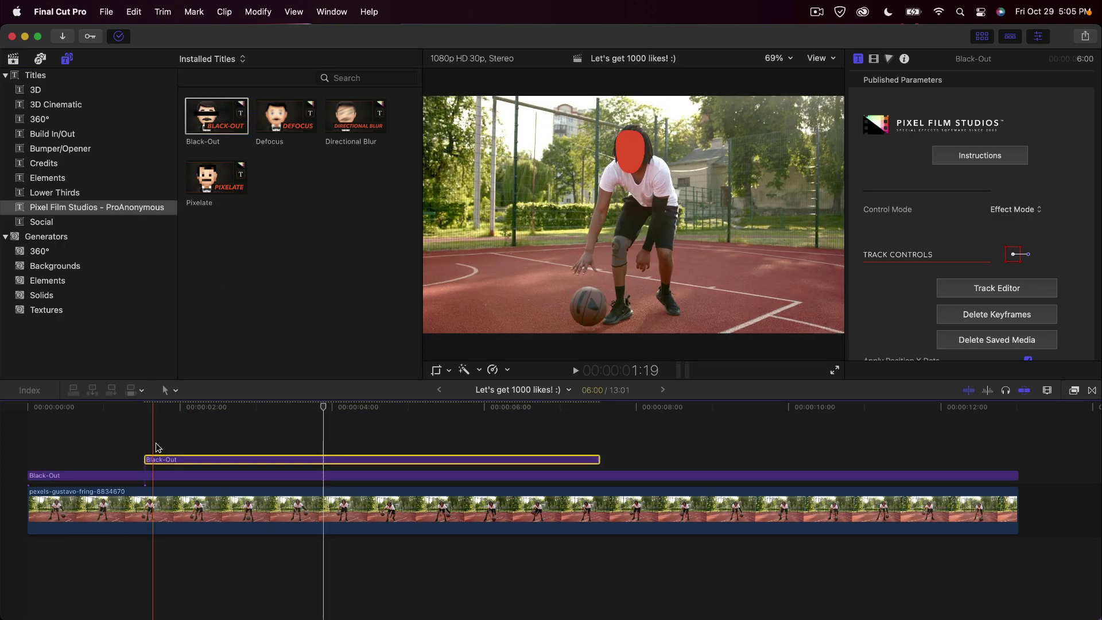
left_click(161, 456)
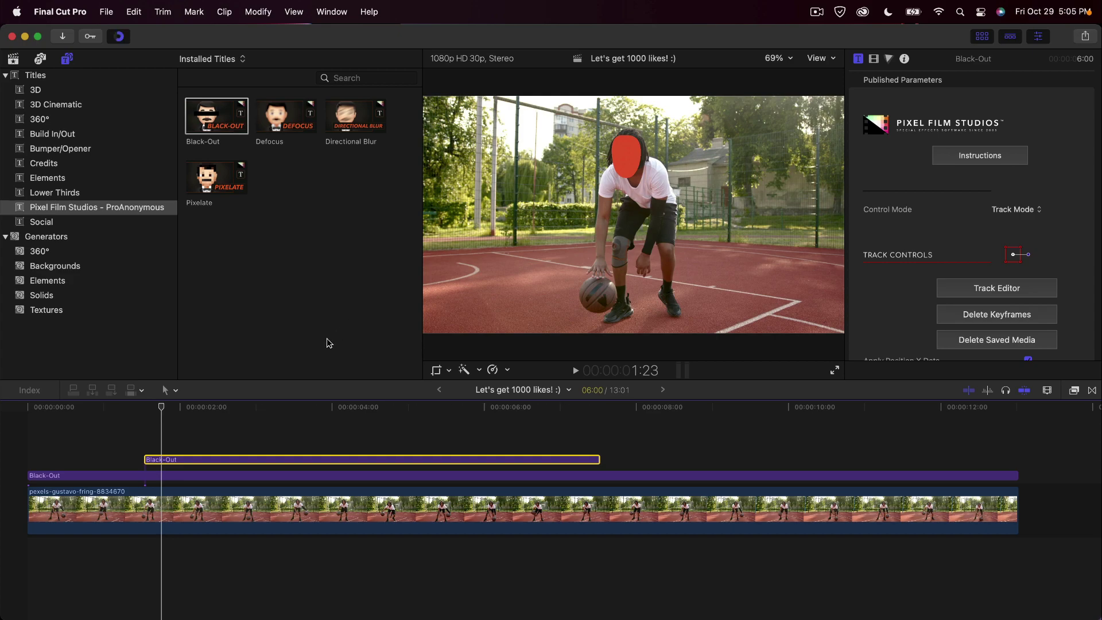
key("ctrl+super+1")
left_click(262, 407)
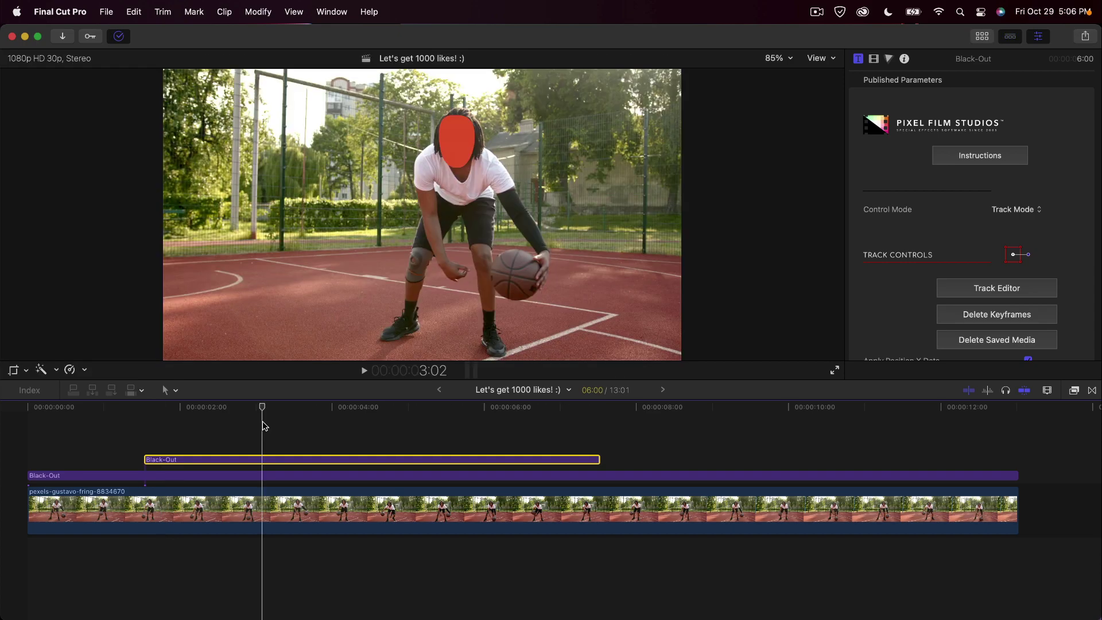